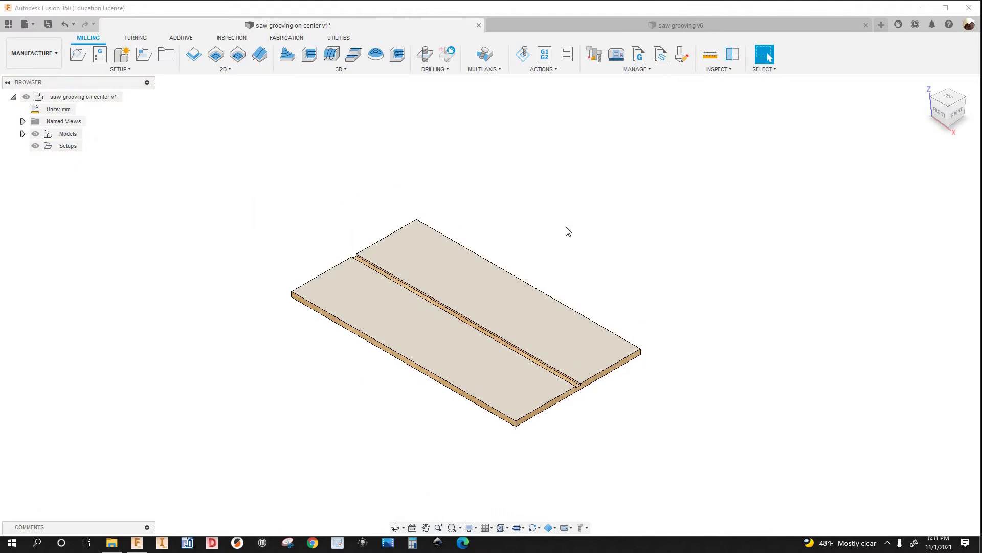
# - Review the 2D pocket toolpath in the saw grooving v6 document and return to saw grooving on center v1
pyautogui.moveTo(568, 228); pyautogui.dragTo(548, 220, button='middle')
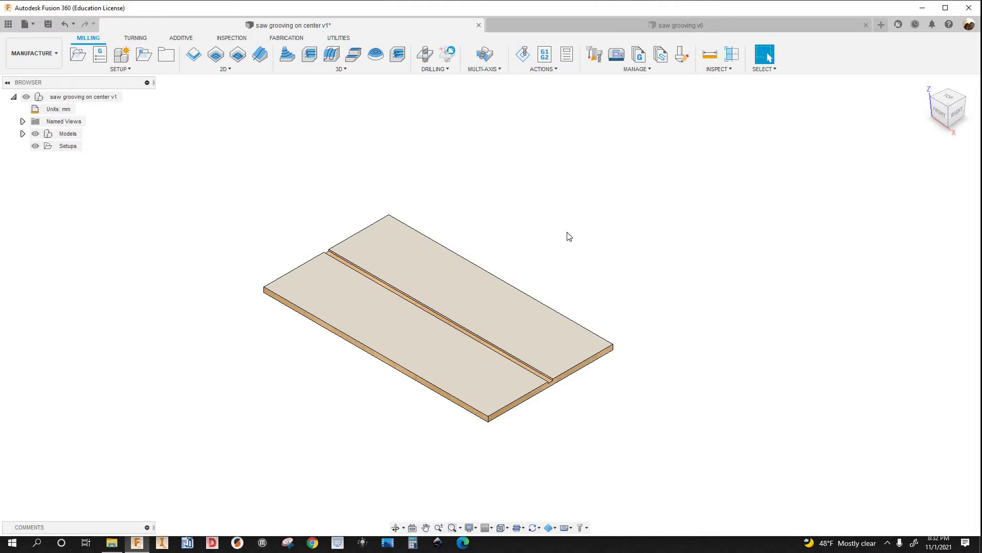
pyautogui.scroll(2, 565, 233)
pyautogui.scroll(-1, 591, 169)
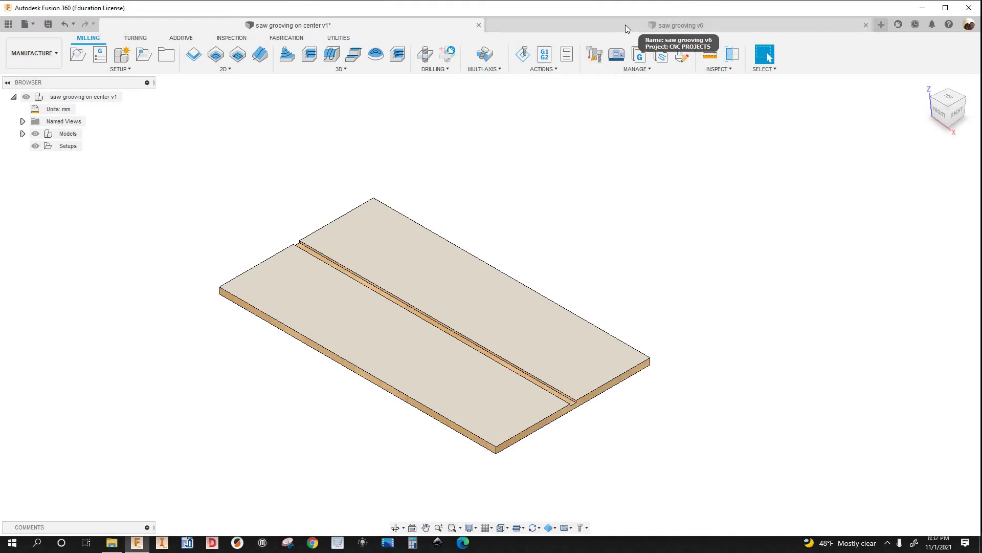
pyautogui.click(125, 295)
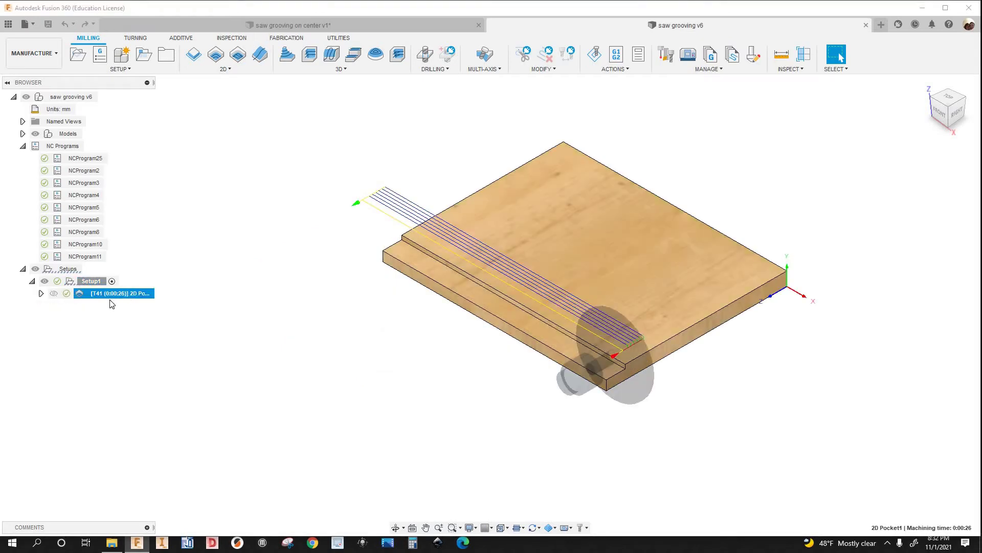
pyautogui.click(330, 26)
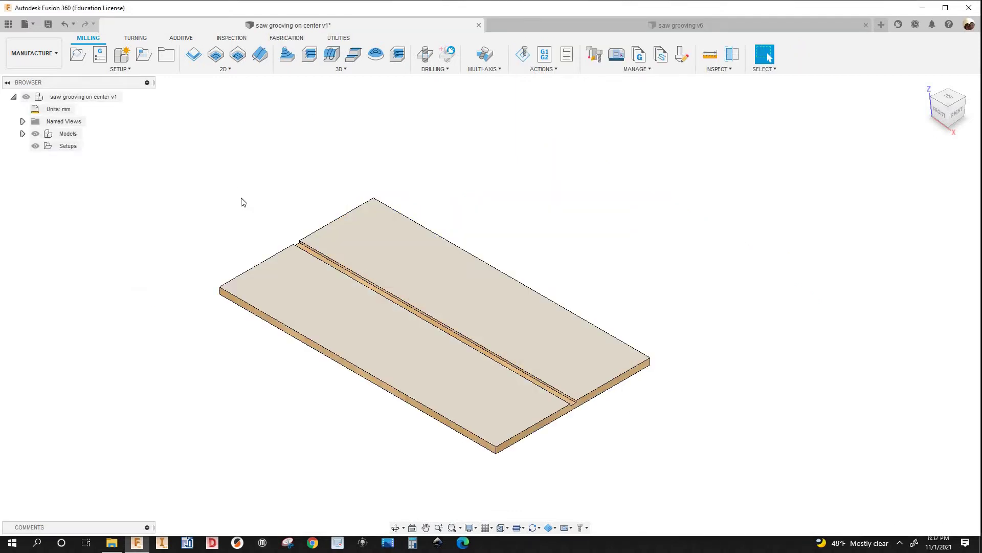
pyautogui.scroll(4, 481, 348)
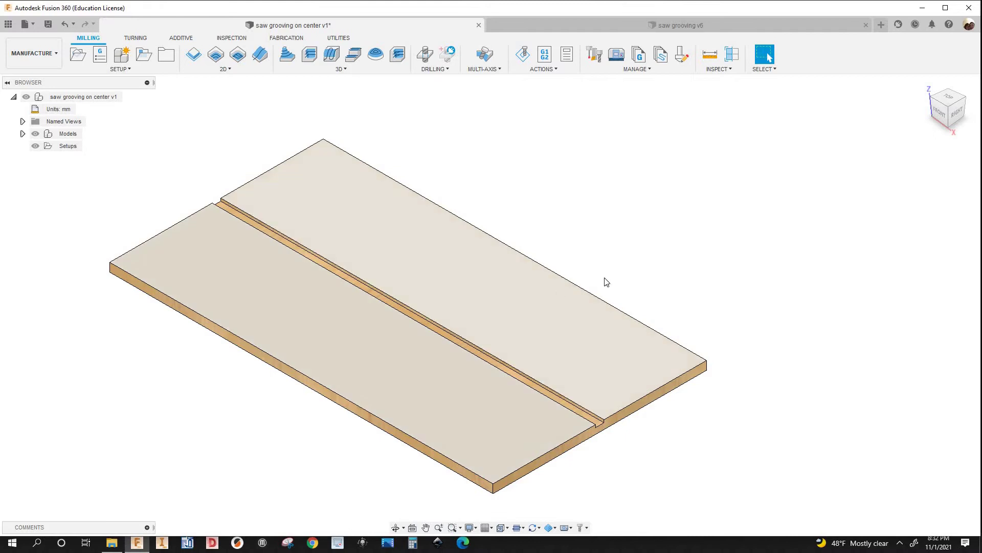
pyautogui.scroll(-2, 624, 274)
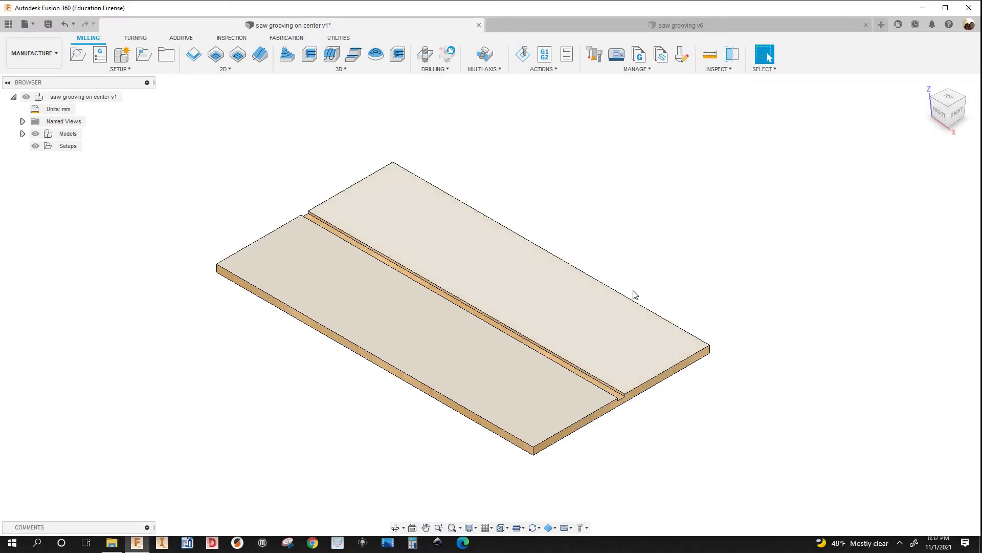
pyautogui.scroll(3, 637, 312)
pyautogui.scroll(-3, 597, 299)
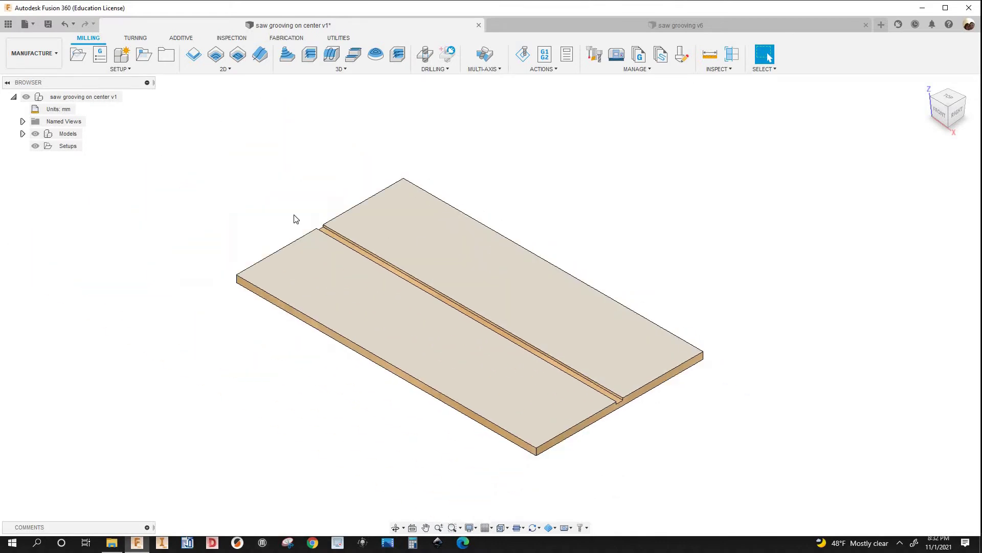
pyautogui.scroll(2, 168, 200)
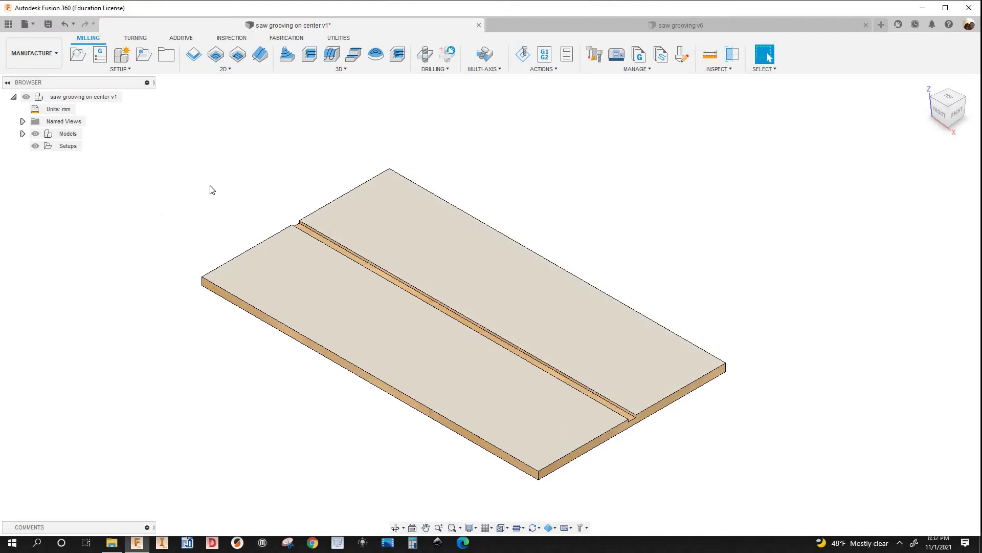
pyautogui.scroll(-1, 249, 203)
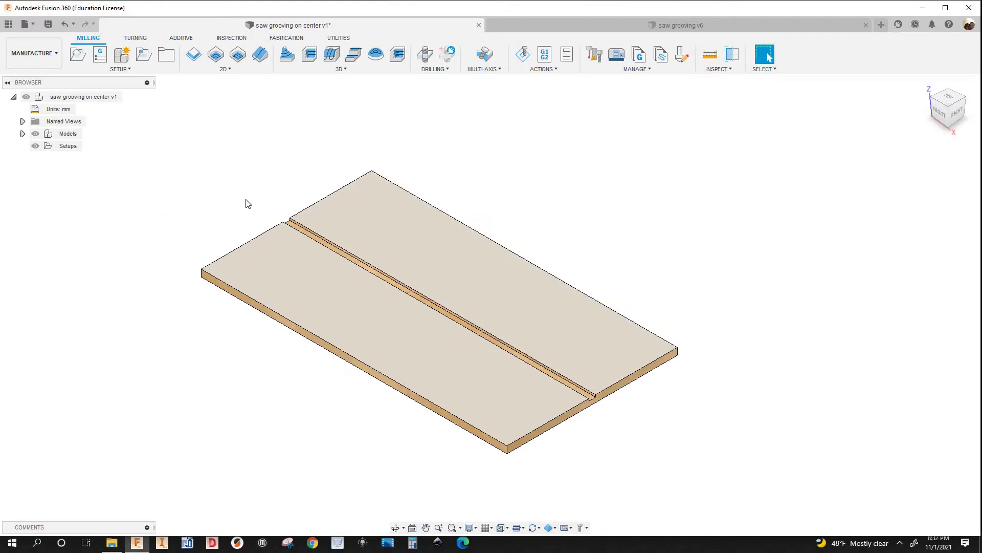
# - Open the 100 mm clipping saw blade from the SAW BLADES tool library and examine its cutter geometry and flute length
pyautogui.click(596, 60)
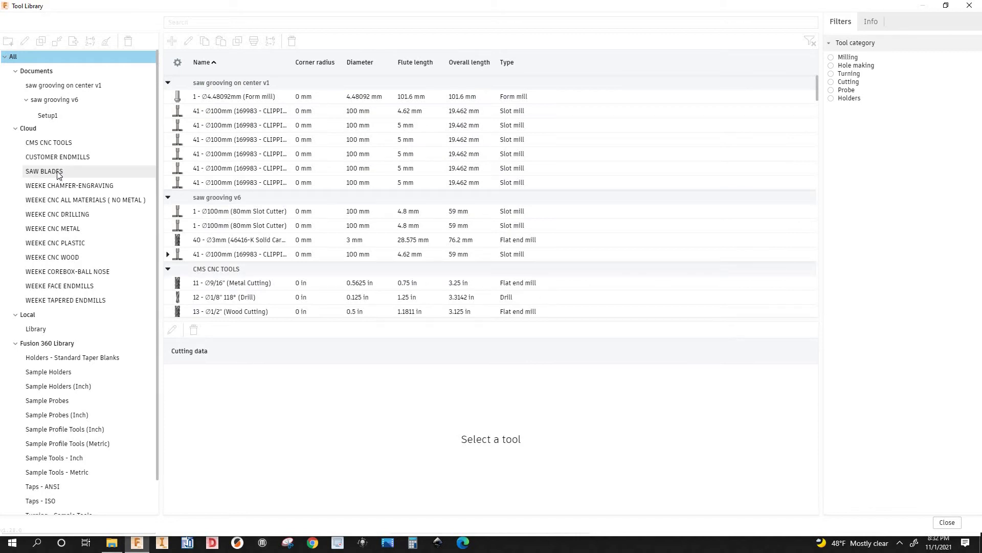
pyautogui.click(197, 97)
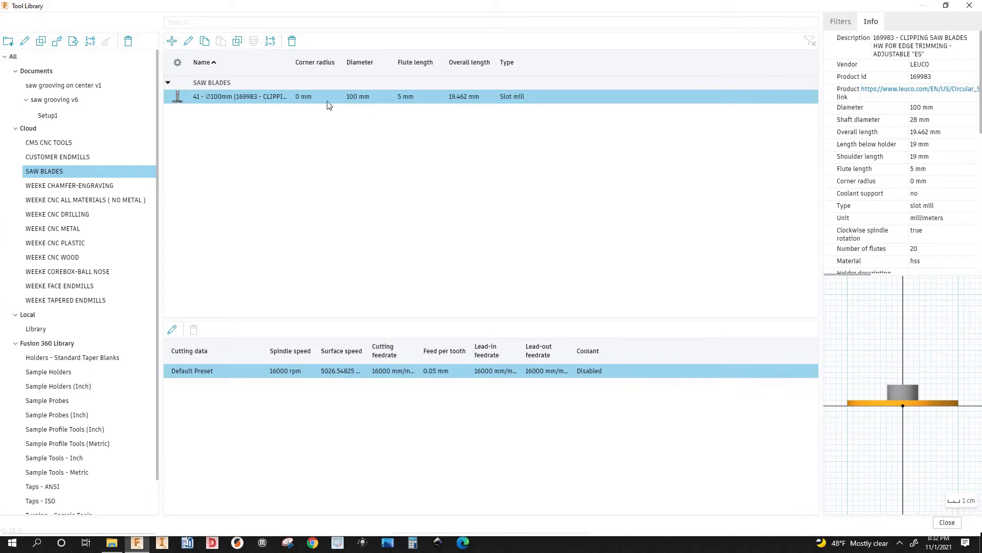
pyautogui.rightClick(284, 97)
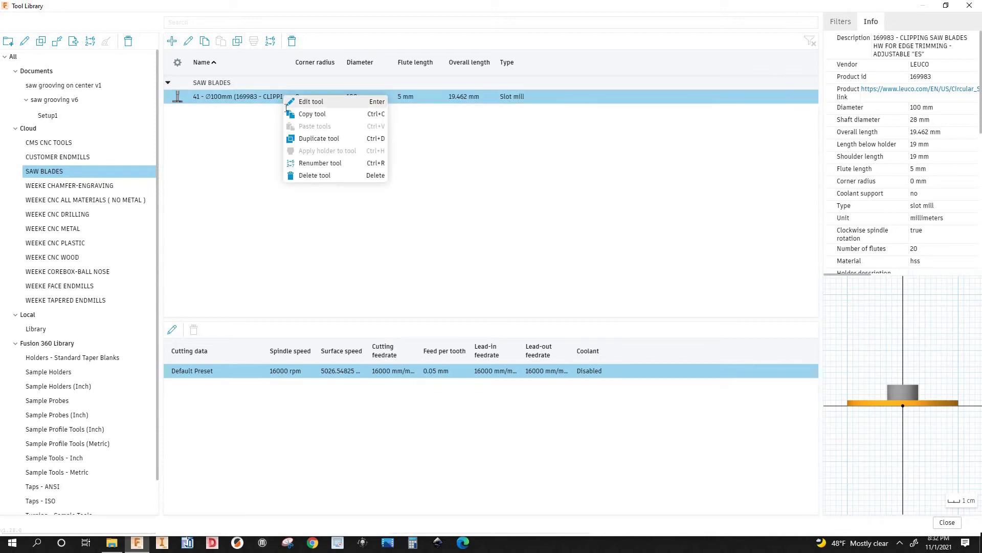
pyautogui.press('Return')
pyautogui.click(75, 40)
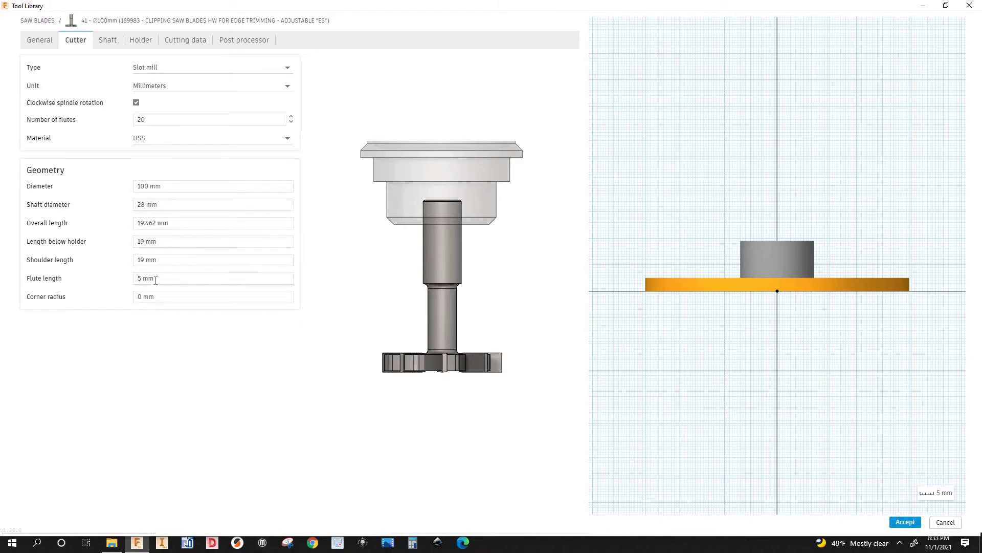
pyautogui.click(171, 281)
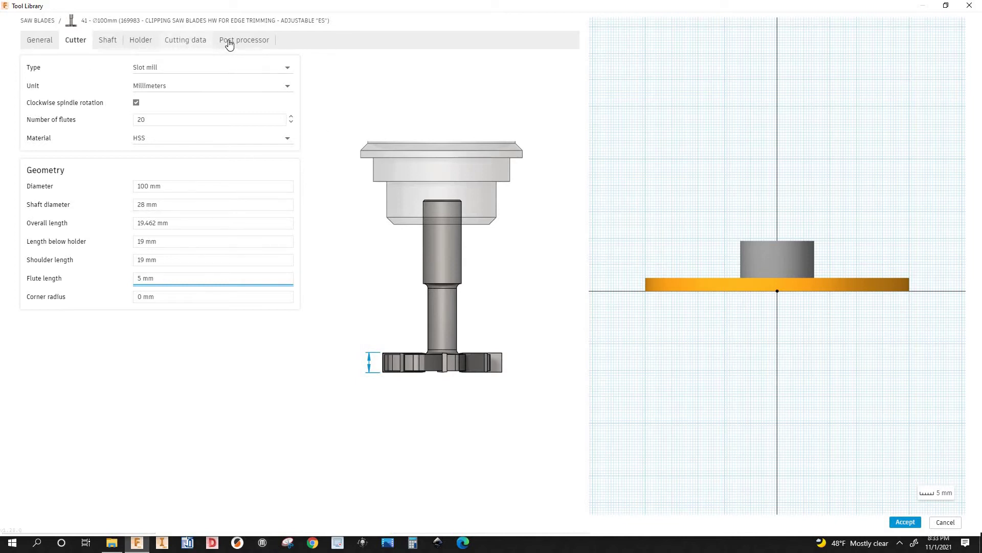
# - Review the saw blade's cutting data and post processor numbers, and close the tool library without changes
pyautogui.click(193, 43)
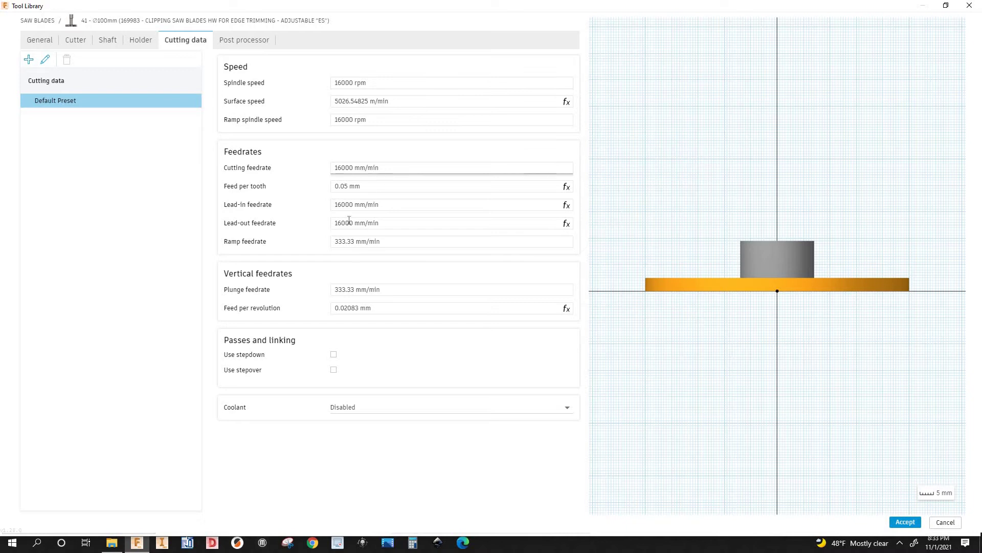
pyautogui.click(238, 43)
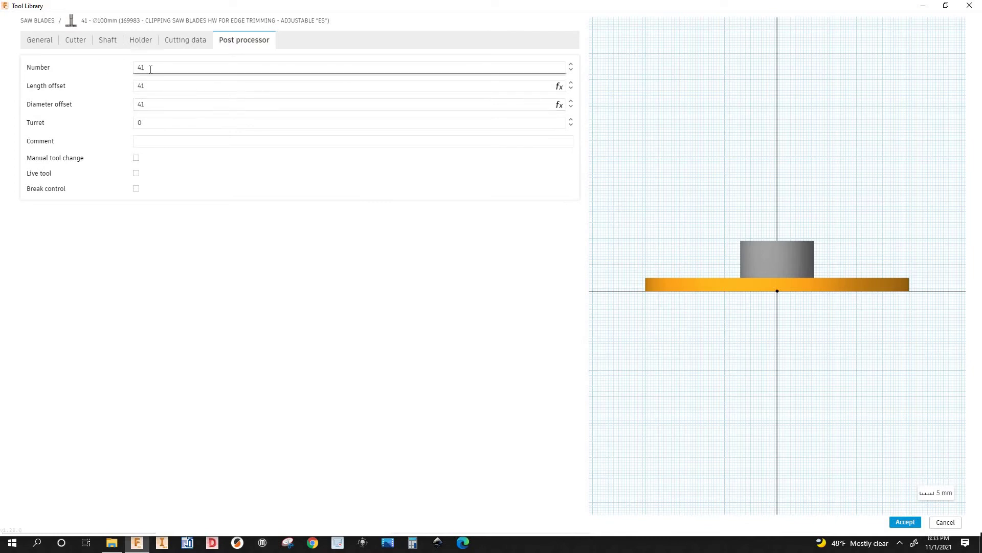
pyautogui.click(150, 70)
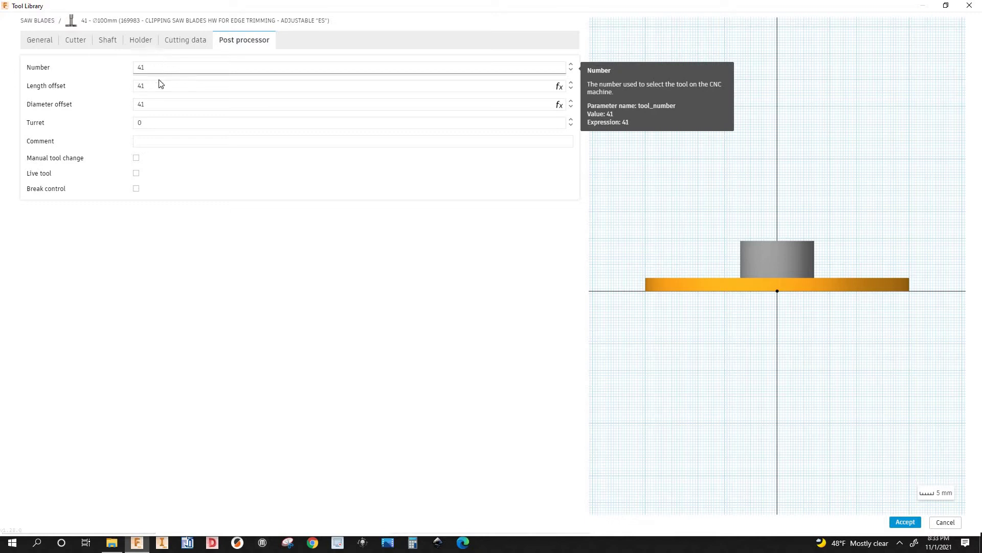
pyautogui.click(160, 86)
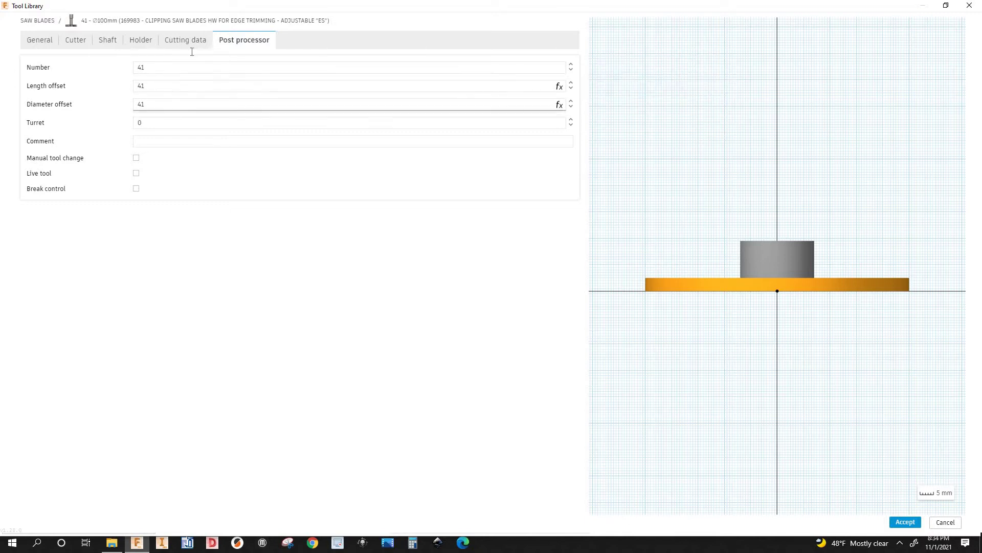
pyautogui.click(945, 523)
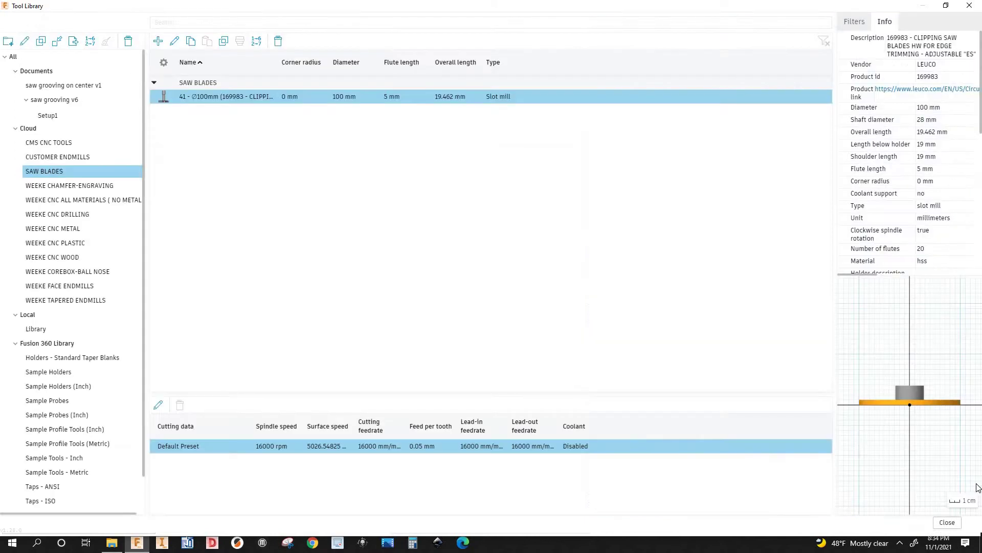
pyautogui.click(947, 522)
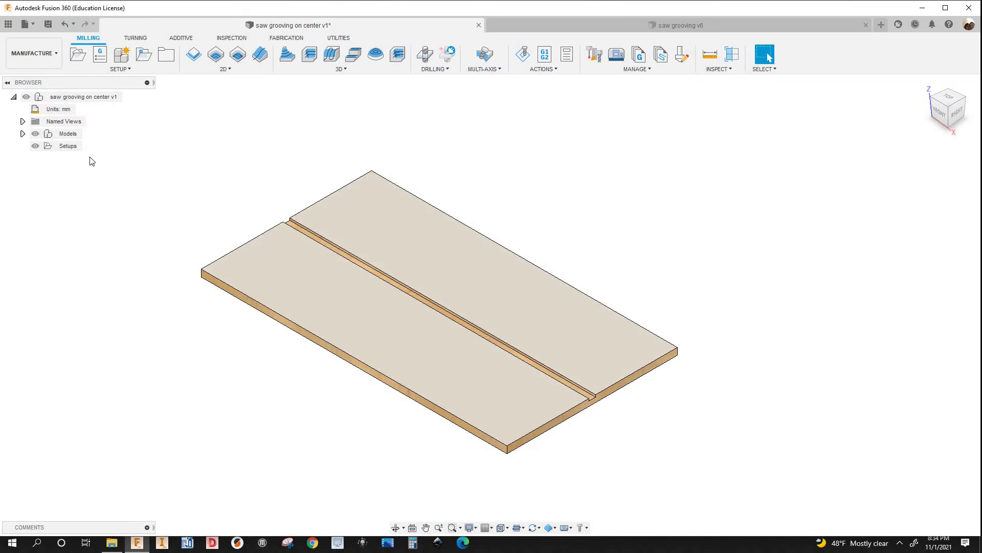
# - Create a milling setup with the Z axis from the board's top face and the Y axis from an edge at its corner
pyautogui.click(76, 56)
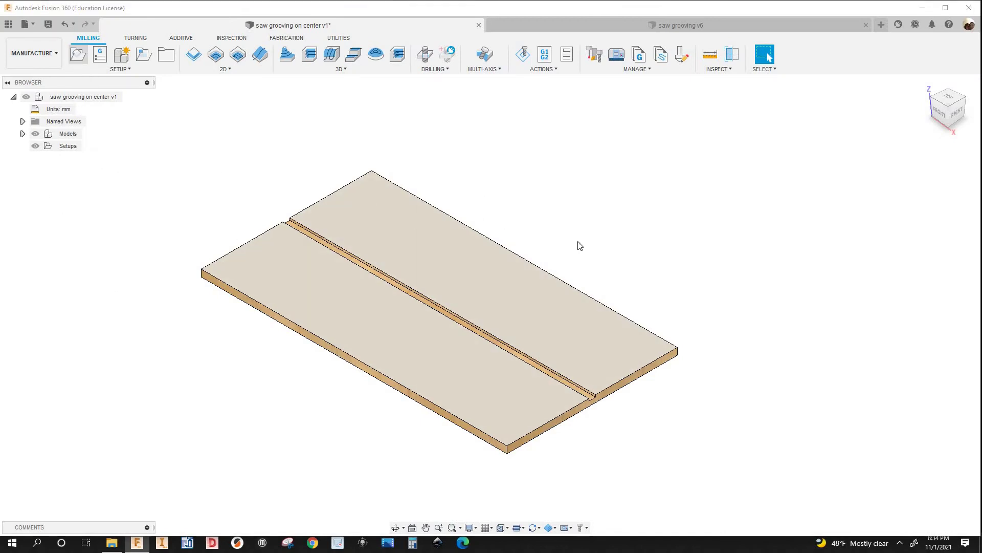
pyautogui.scroll(2, 735, 336)
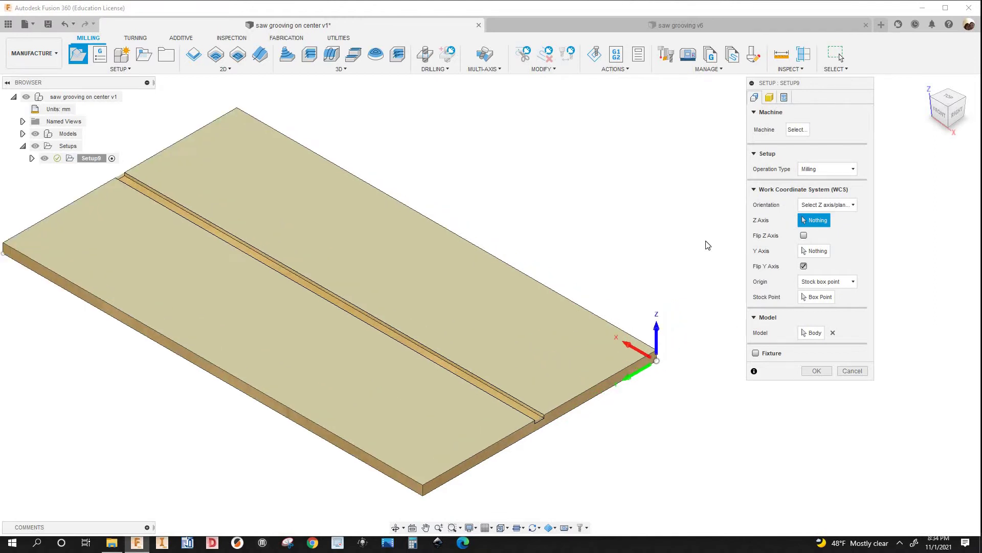
pyautogui.scroll(2, 475, 357)
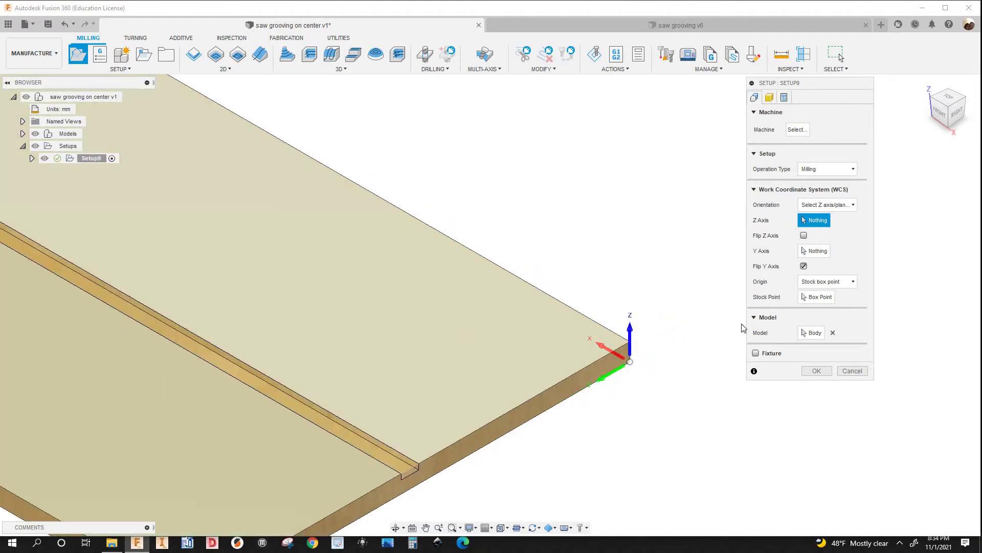
pyautogui.click(465, 343)
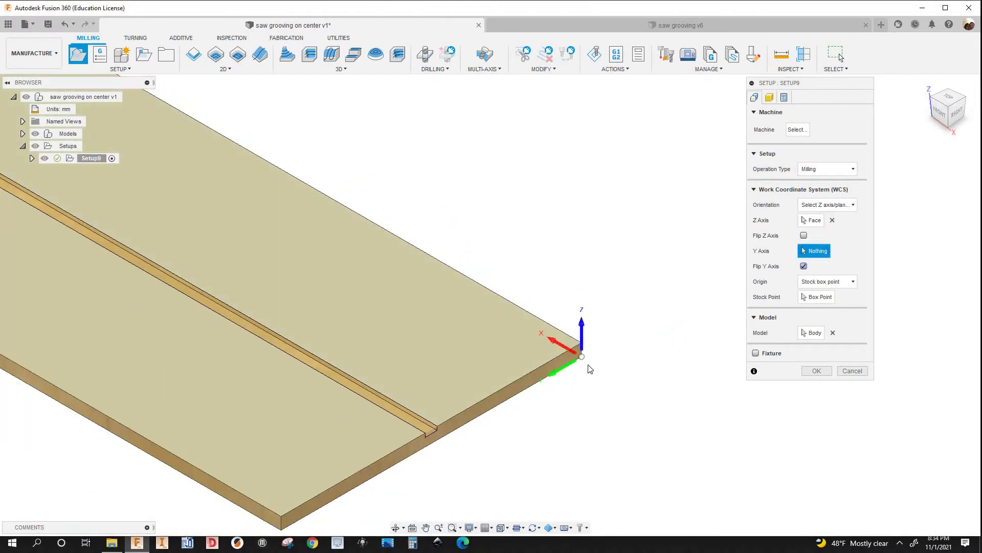
pyautogui.scroll(5, 590, 368)
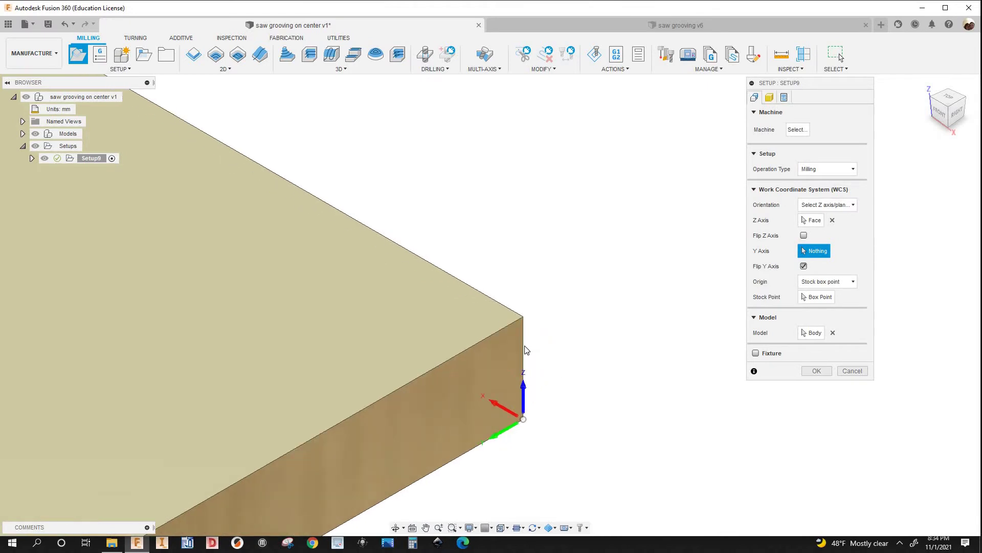
pyautogui.click(517, 357)
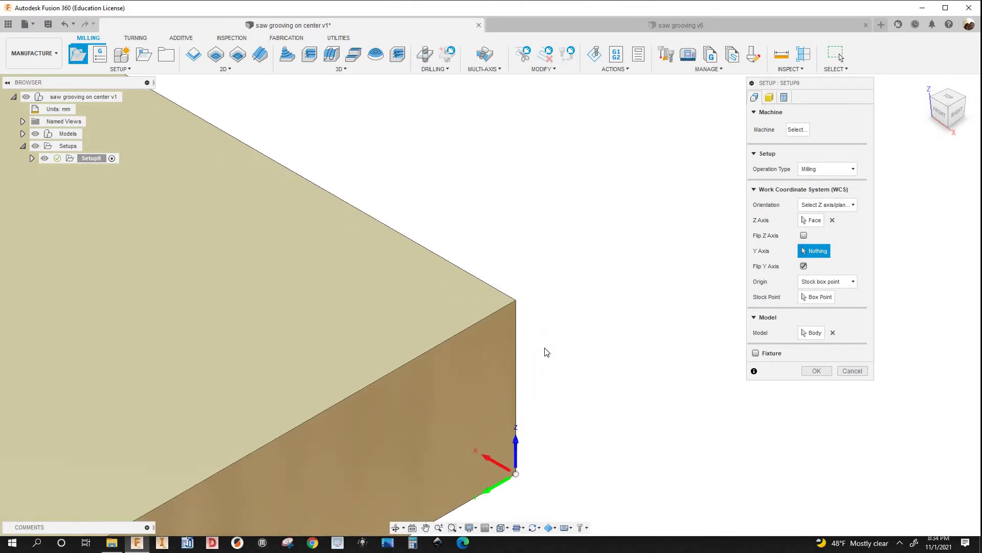
# - Activate the stock box point selection and check the origin at the board's lower corner
pyautogui.click(819, 297)
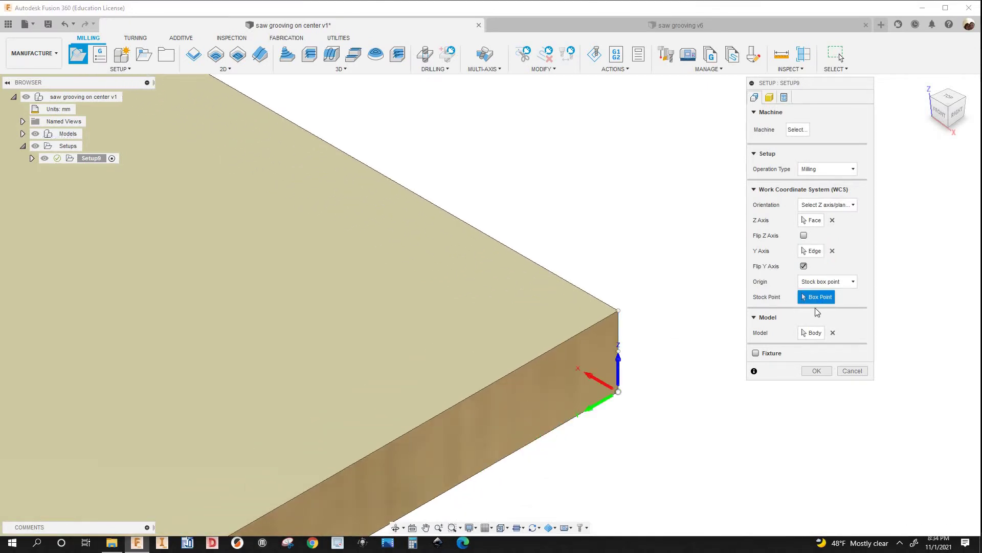
pyautogui.scroll(1, 594, 429)
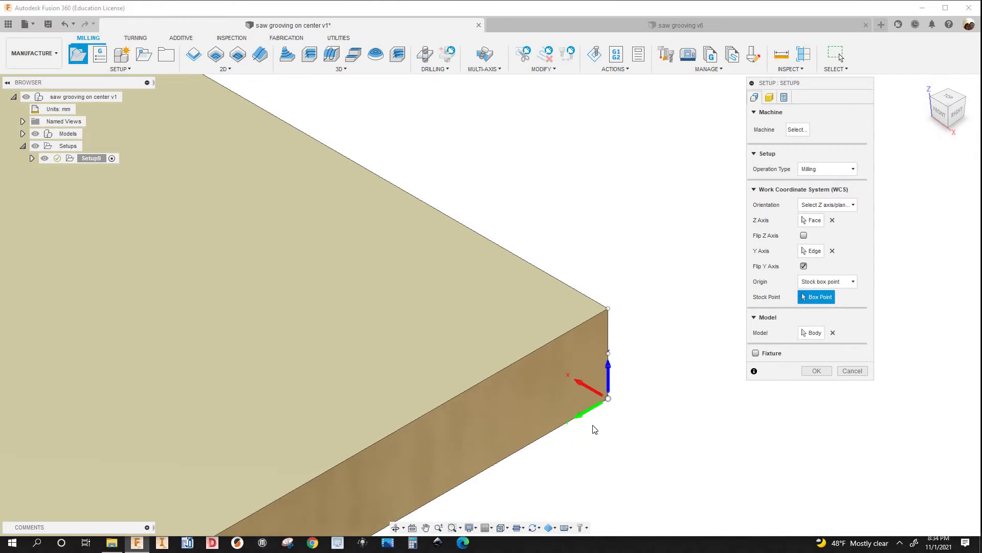
pyautogui.scroll(5, 594, 429)
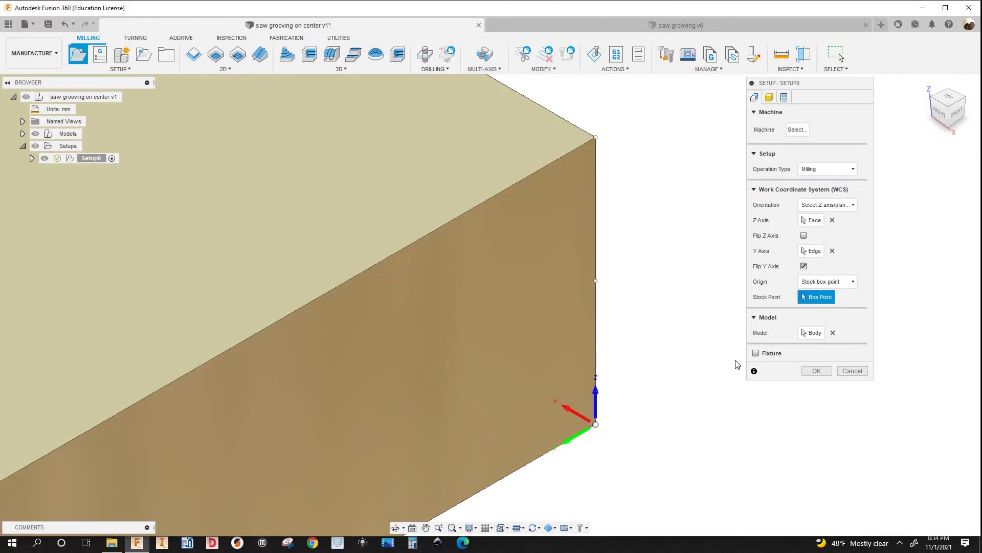
pyautogui.scroll(-3, 737, 364)
pyautogui.scroll(1, 580, 336)
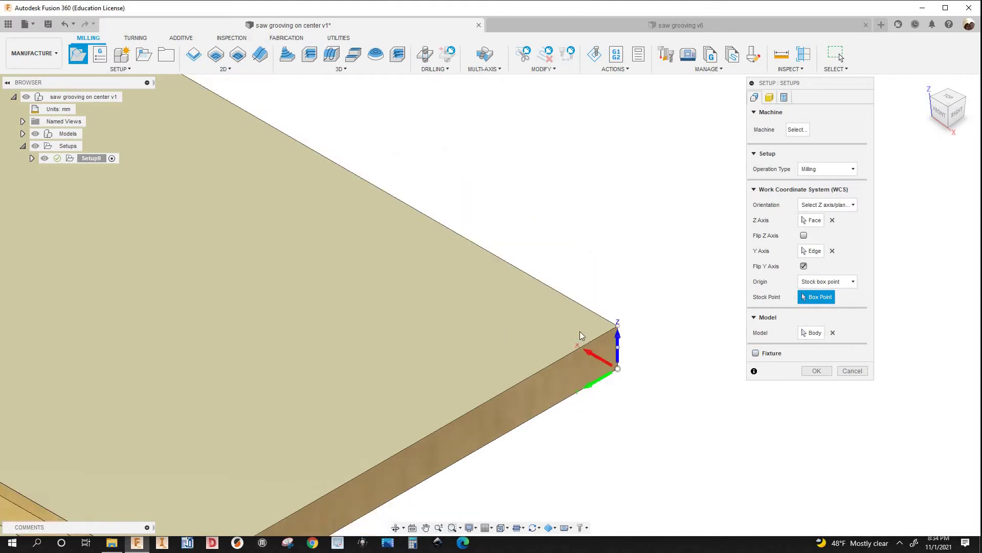
pyautogui.scroll(-3, 580, 335)
# - Clear the setup's model selection and pick the grooved board's body as the model
pyautogui.click(833, 333)
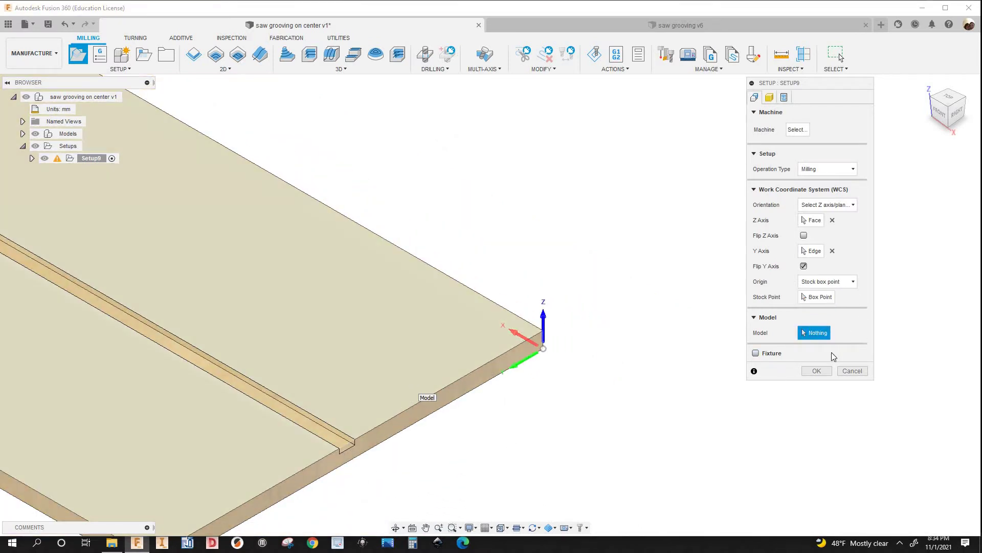
pyautogui.click(427, 394)
pyautogui.scroll(-1, 424, 327)
pyautogui.scroll(-3, 424, 327)
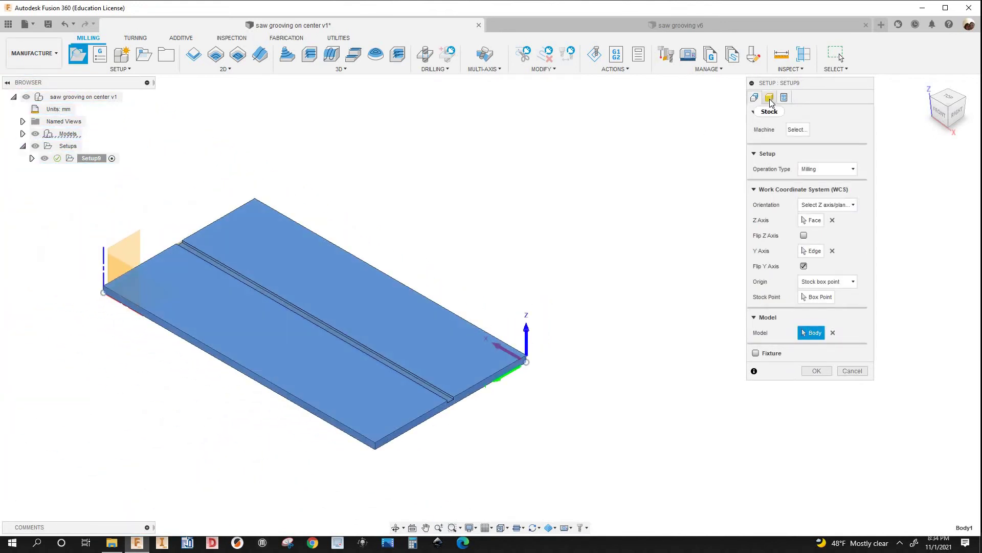
# - Check the setup's stock settings and set the program name to saw_grooving_center
pyautogui.click(771, 101)
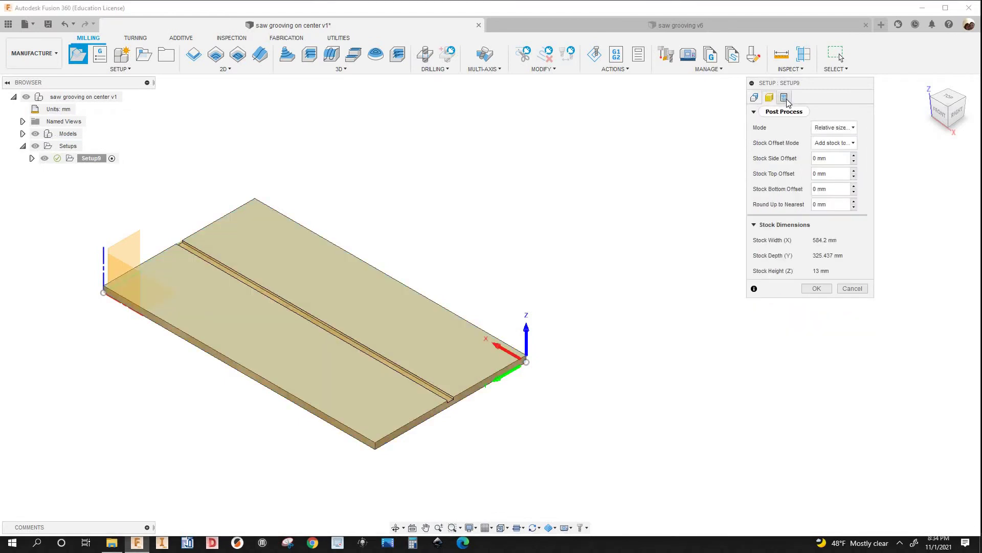
pyautogui.click(785, 98)
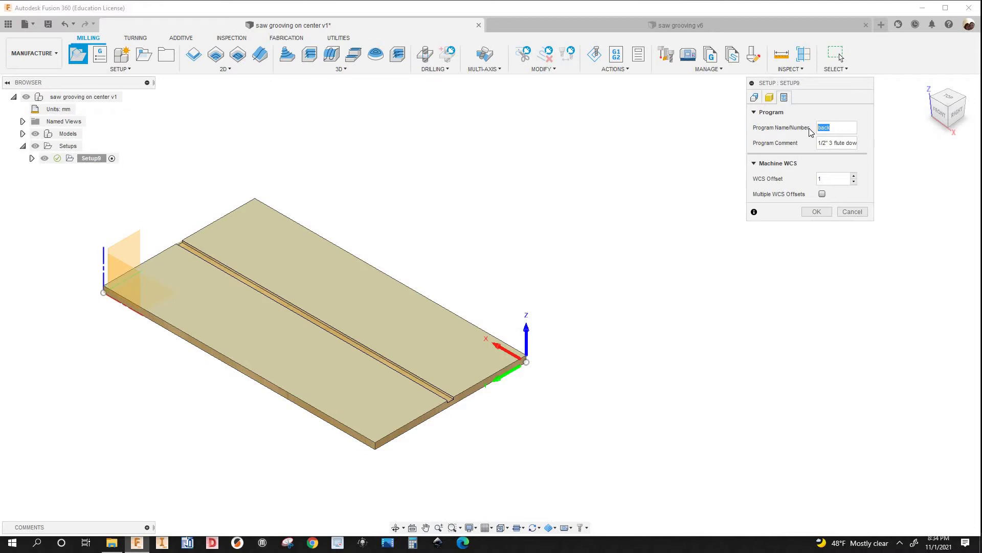
pyautogui.write('s')
pyautogui.write('aw_grooving_')
pyautogui.write('center')
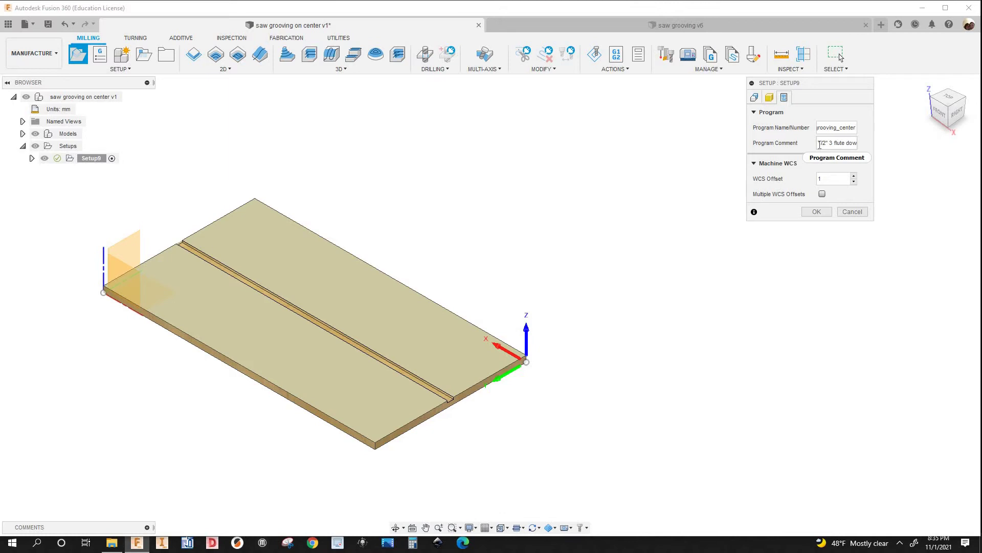
# - Replace the setup's program comment with a saw note ending in "blade in x" and finish the setup
pyautogui.press('Tab')
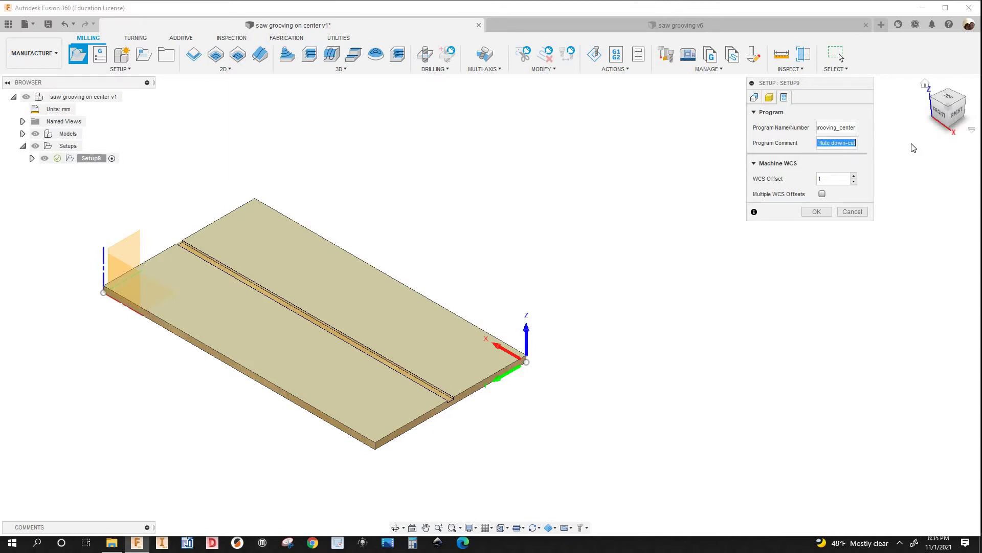
pyautogui.write('1')
pyautogui.write('lde')
pyautogui.press('BackSpace')
pyautogui.press('BackSpace')
pyautogui.press('BackSpace')
pyautogui.press('BackSpace')
pyautogui.write('lade in x')
pyautogui.press('Return')
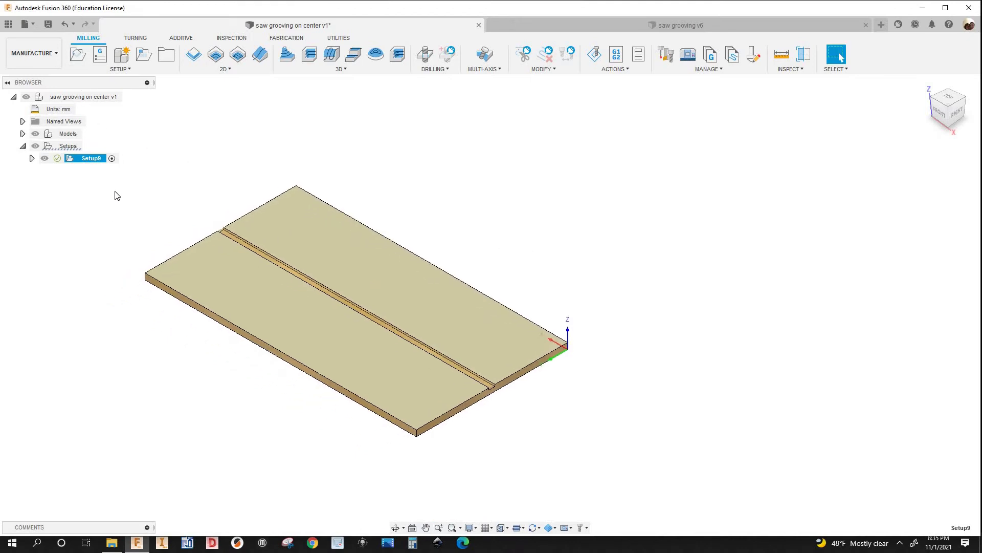
# - Start a 2D Pocket operation and assign the 100 mm slot mill, tool 41, from the SAW BLADES library
pyautogui.click(218, 57)
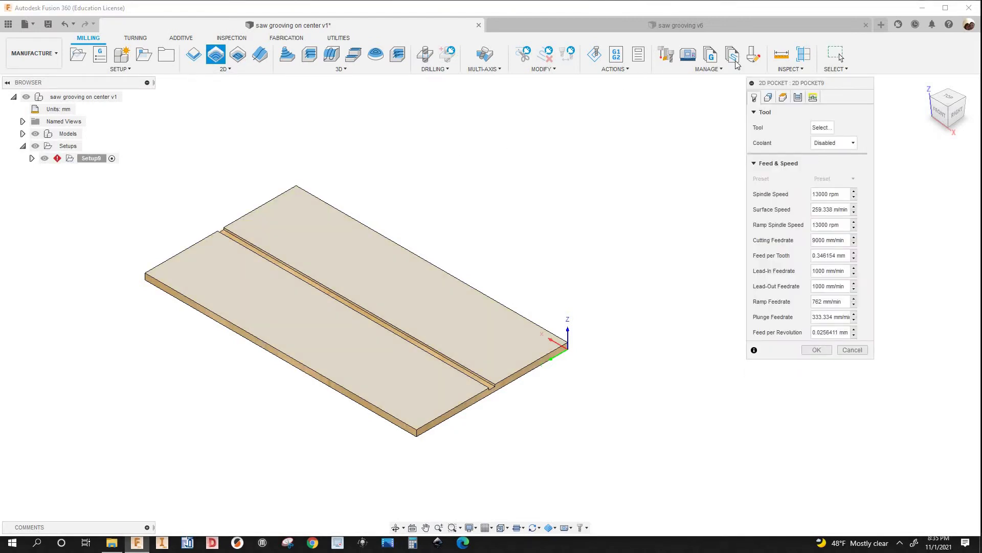
pyautogui.click(821, 128)
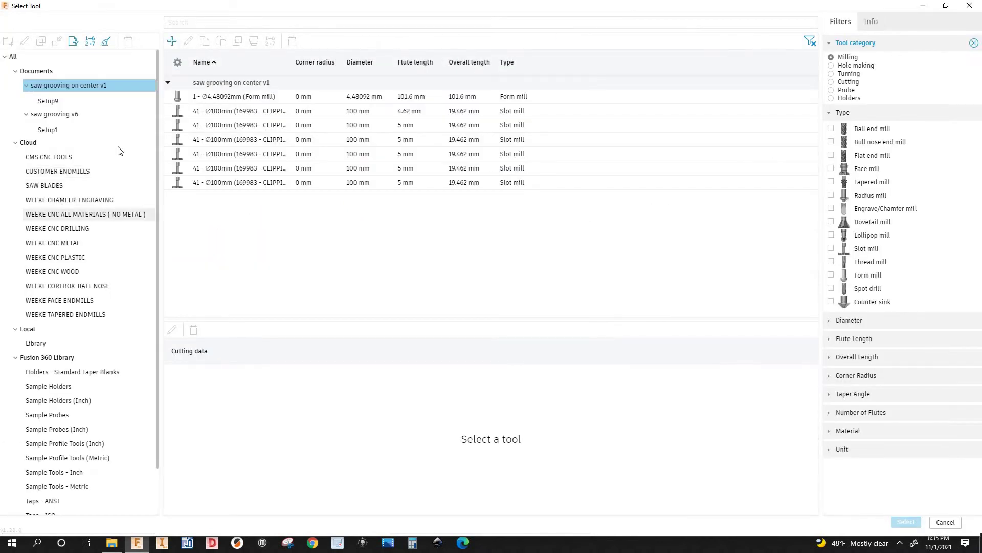
pyautogui.click(196, 97)
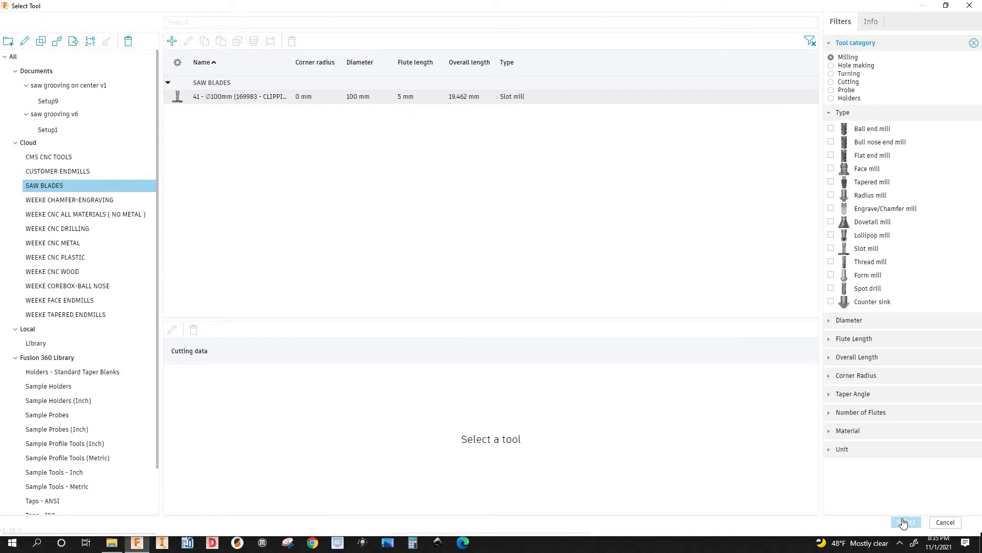
pyautogui.click(905, 522)
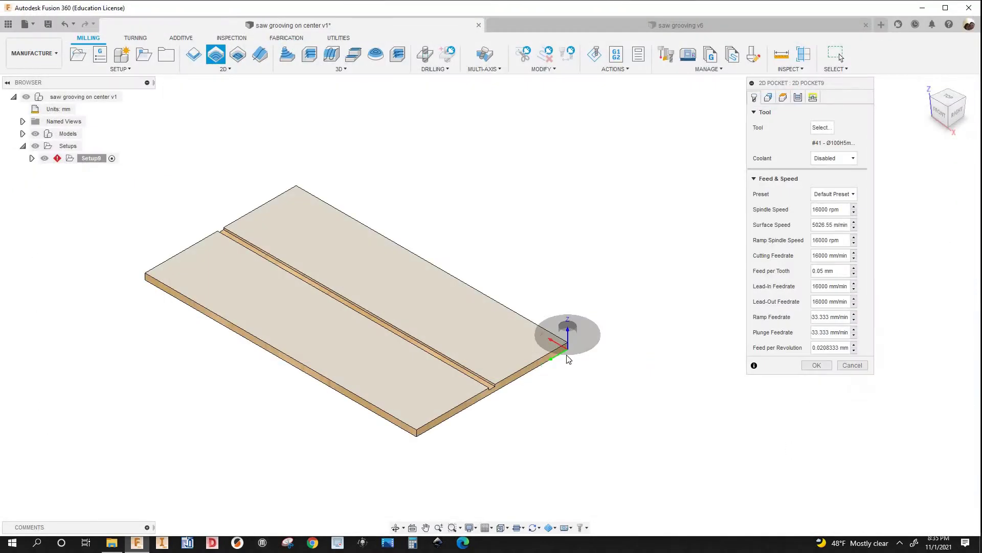
pyautogui.scroll(4, 613, 328)
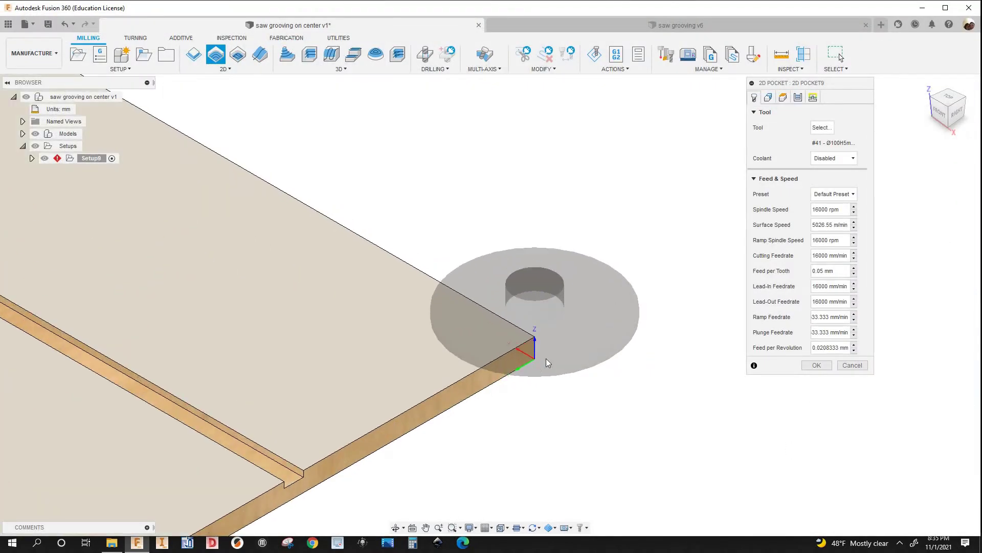
pyautogui.scroll(-2, 607, 349)
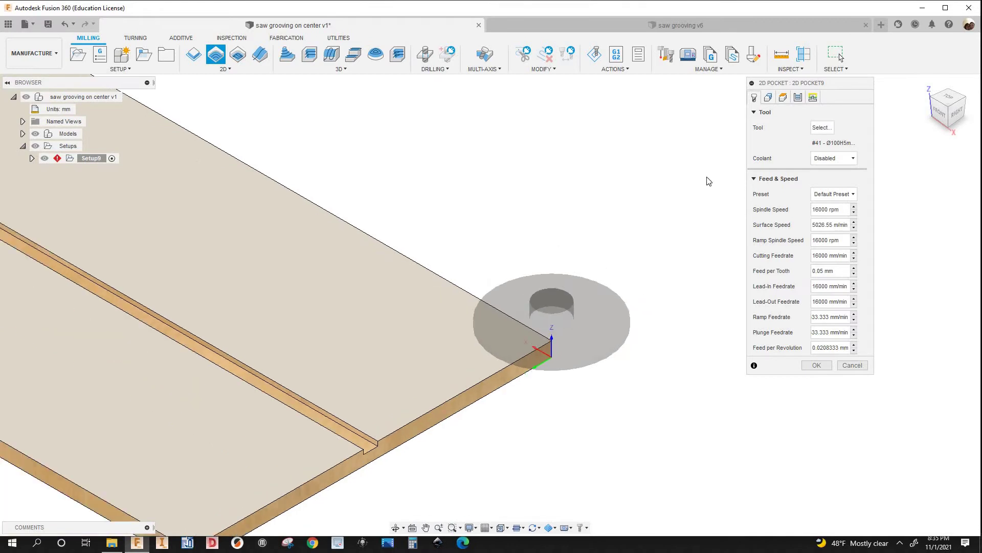
# - Enable tool orientation by Z axis/plane and Y axis, using the board end's lower edge for Z and the vertical corner edge for Y
pyautogui.click(768, 98)
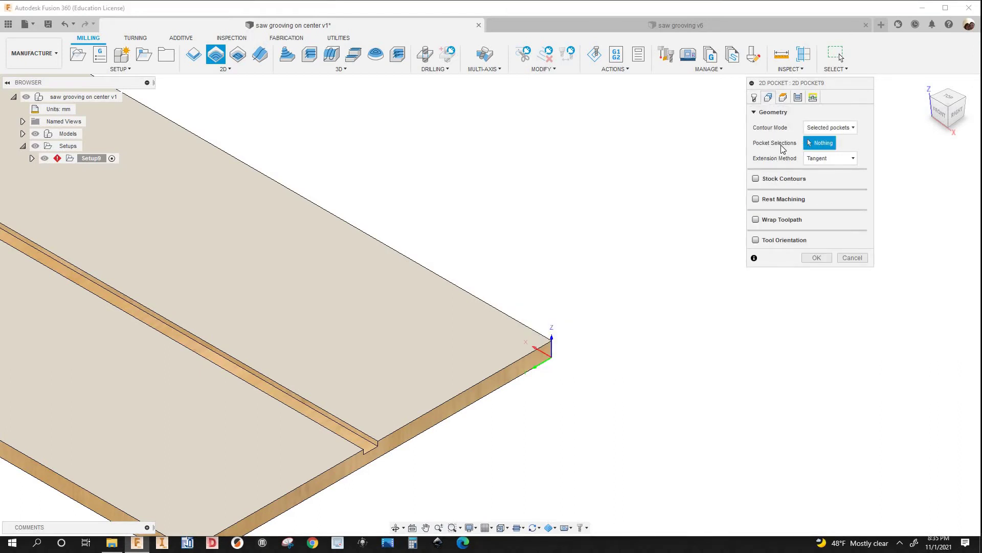
pyautogui.click(756, 240)
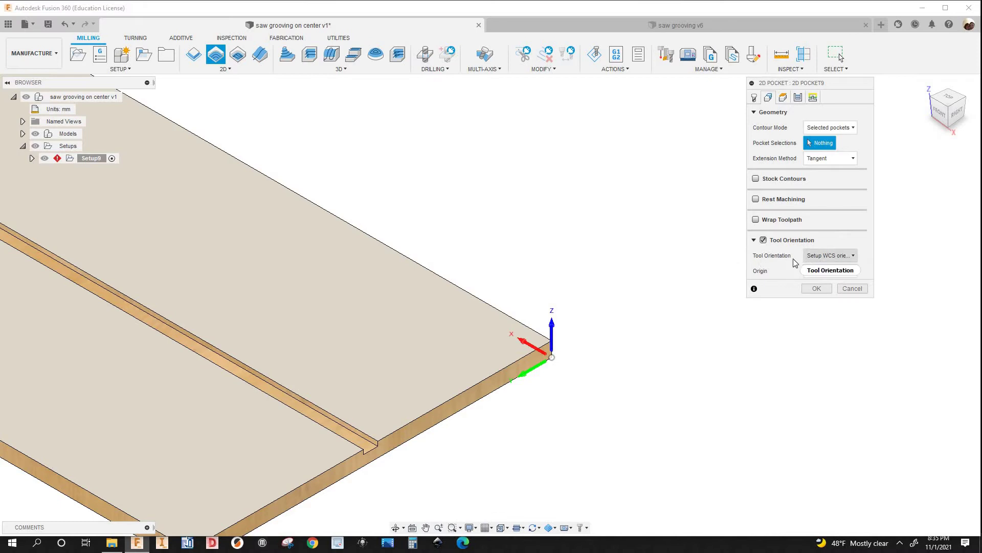
pyautogui.click(823, 257)
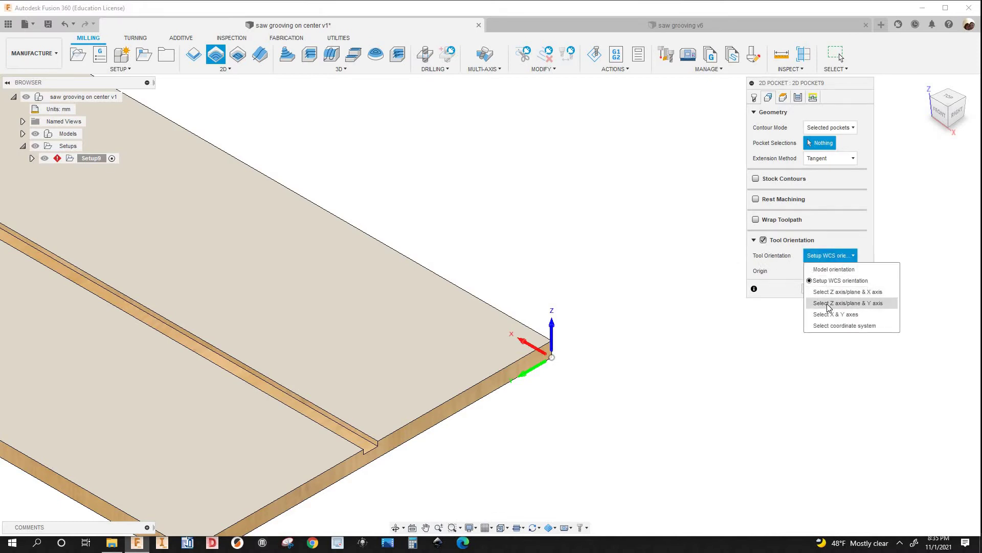
pyautogui.click(867, 305)
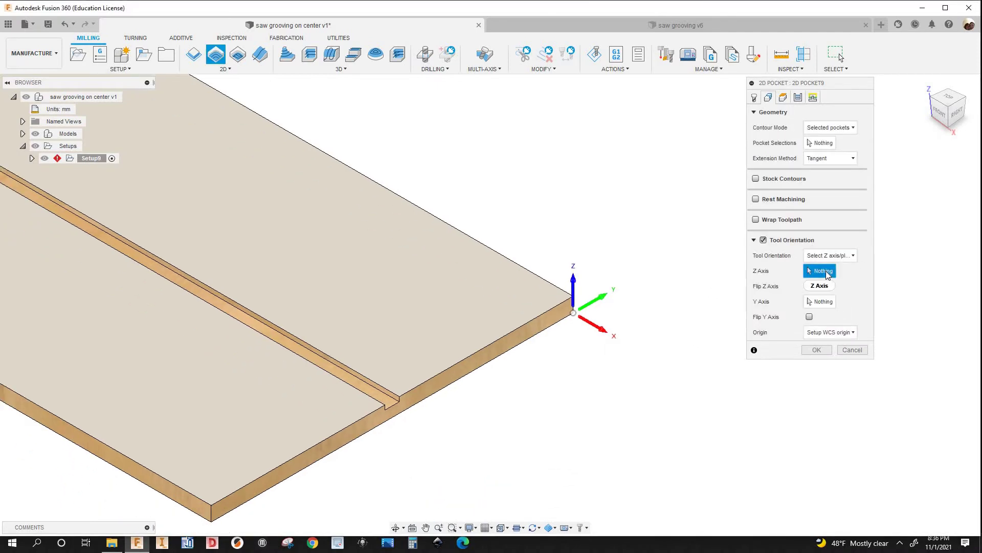
pyautogui.scroll(2, 588, 344)
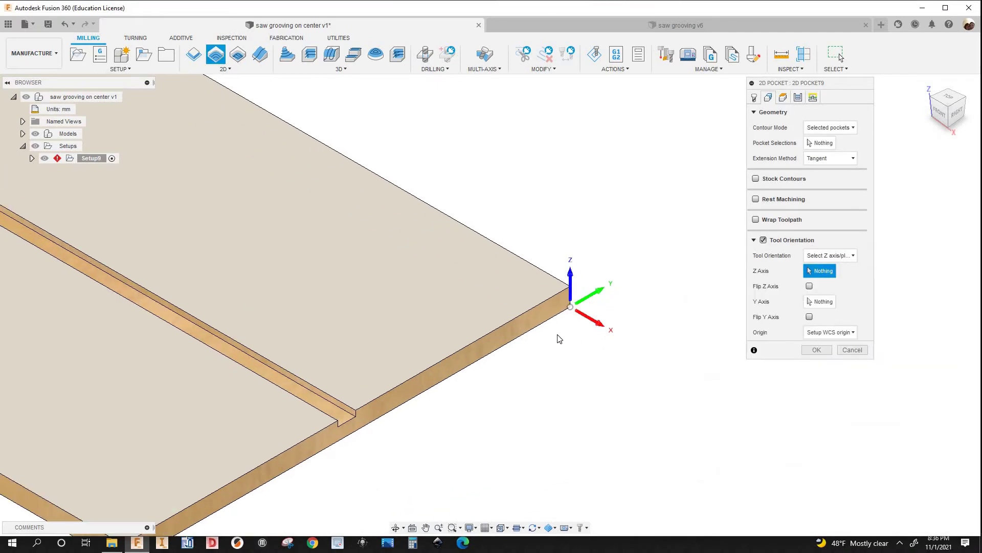
pyautogui.click(553, 327)
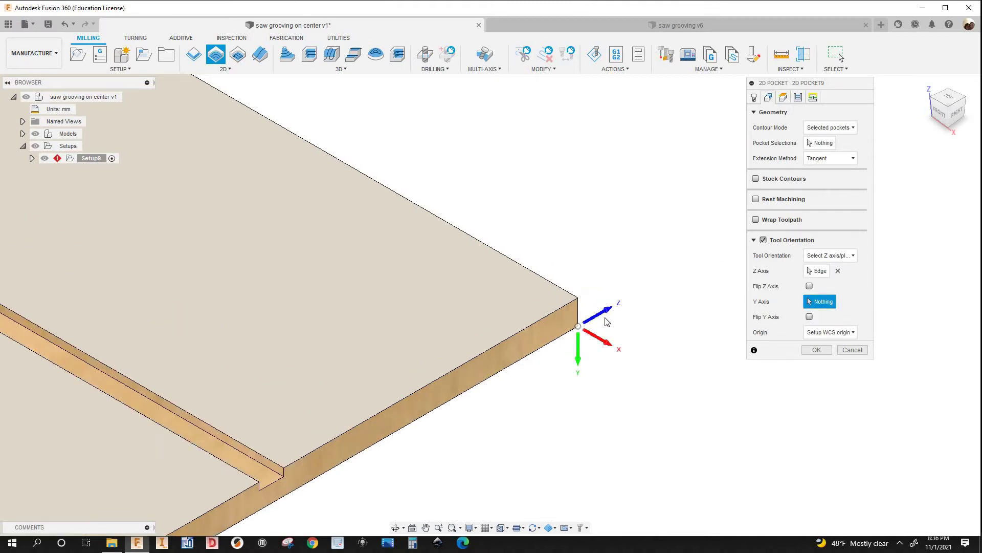
pyautogui.scroll(6, 571, 299)
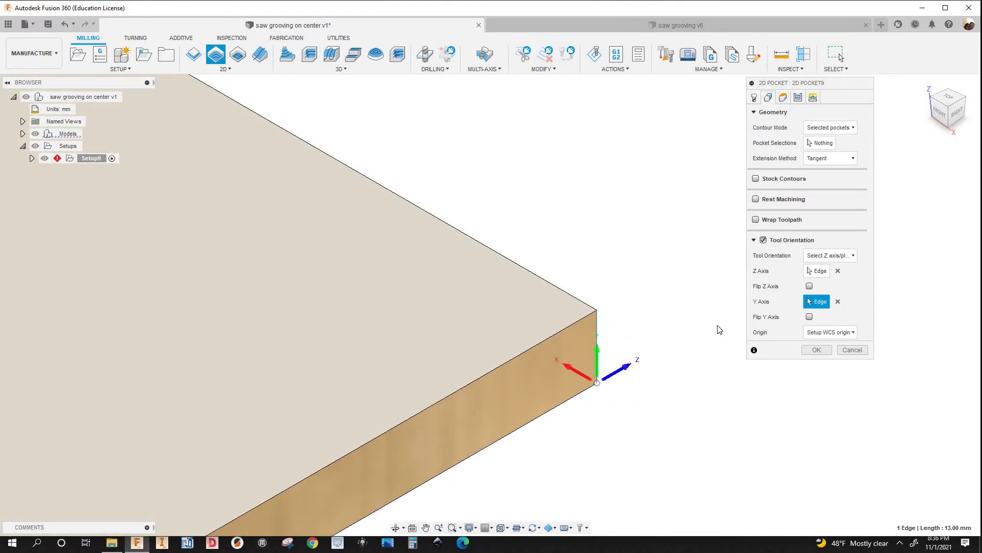
pyautogui.scroll(-3, 692, 355)
pyautogui.scroll(-5, 680, 379)
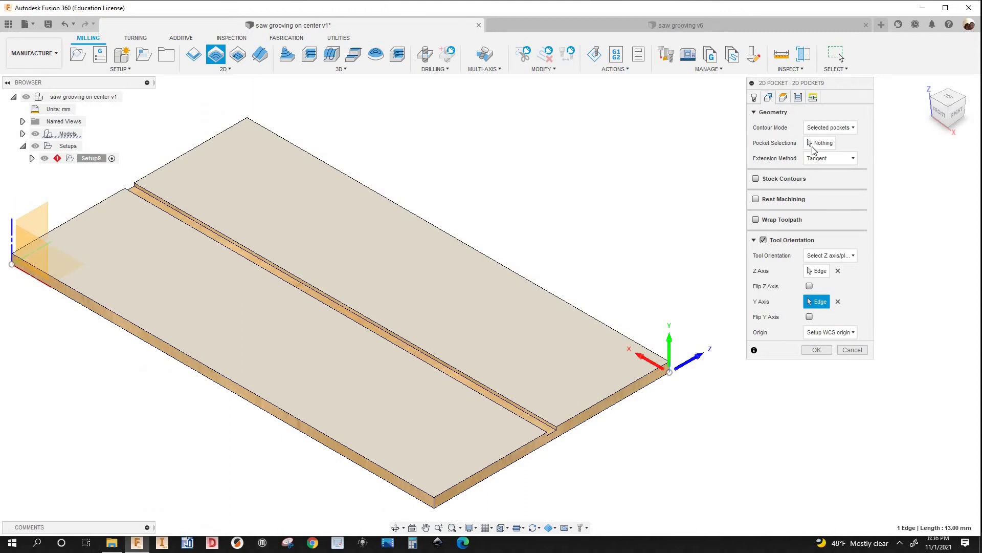
# - Pick the lower edge of the groove's side wall as the pocket selection
pyautogui.click(810, 142)
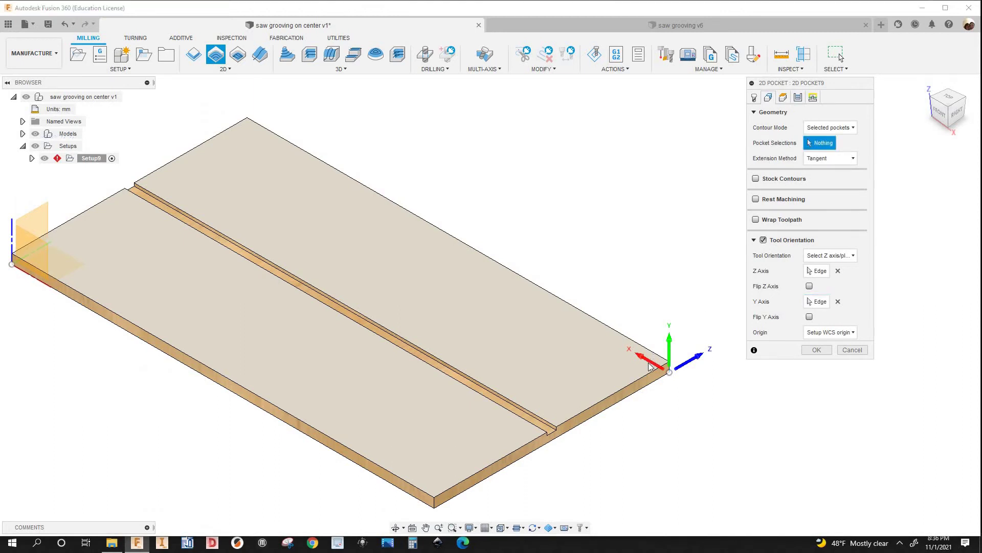
pyautogui.keyDown('shift'); pyautogui.moveTo(632, 407); pyautogui.dragTo(208, 403, button='middle'); pyautogui.keyUp('shift')
pyautogui.scroll(10, 207, 402)
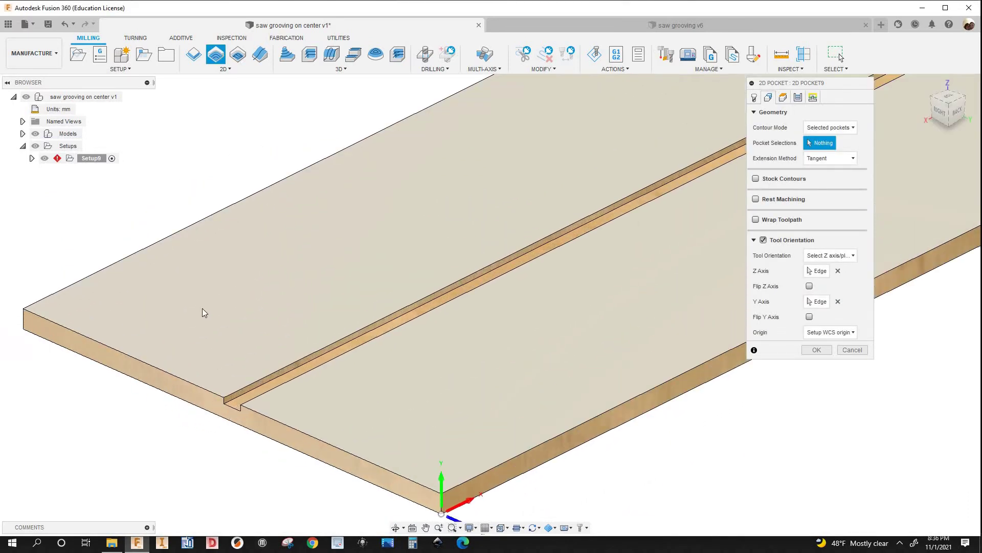
pyautogui.scroll(3, 209, 325)
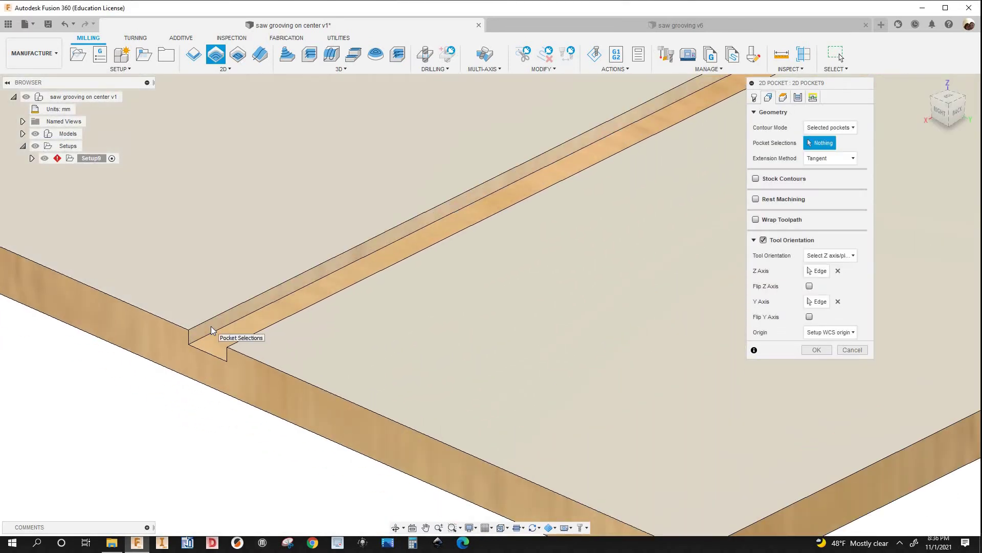
pyautogui.click(223, 328)
pyautogui.click(225, 329)
pyautogui.scroll(-1, 215, 331)
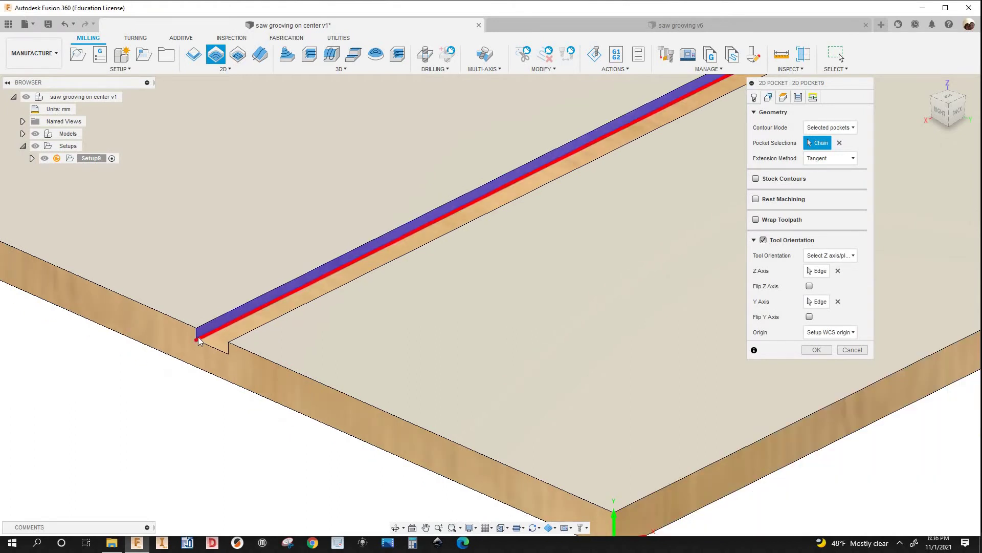
pyautogui.scroll(1, 210, 332)
pyautogui.scroll(1, 208, 338)
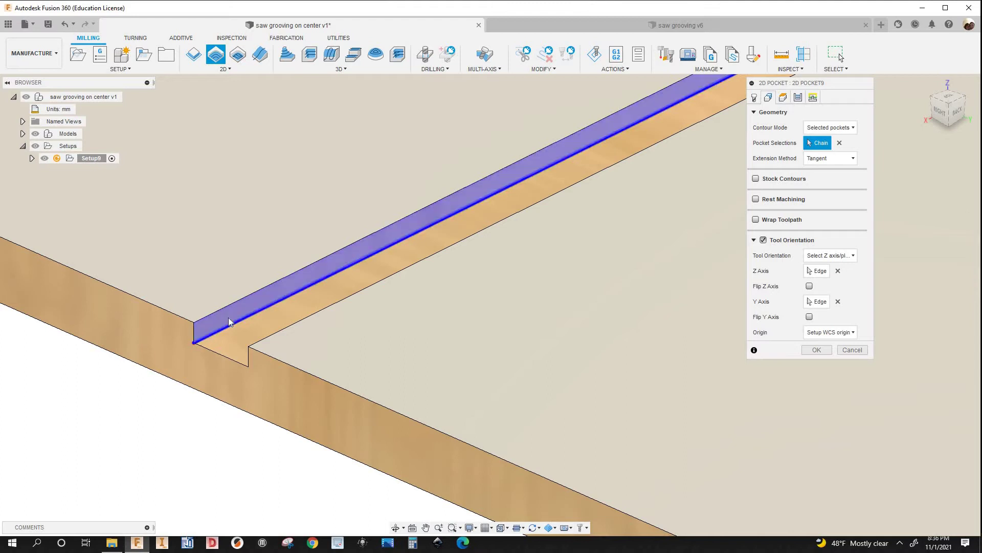
pyautogui.scroll(-1, 222, 330)
pyautogui.scroll(-3, 222, 332)
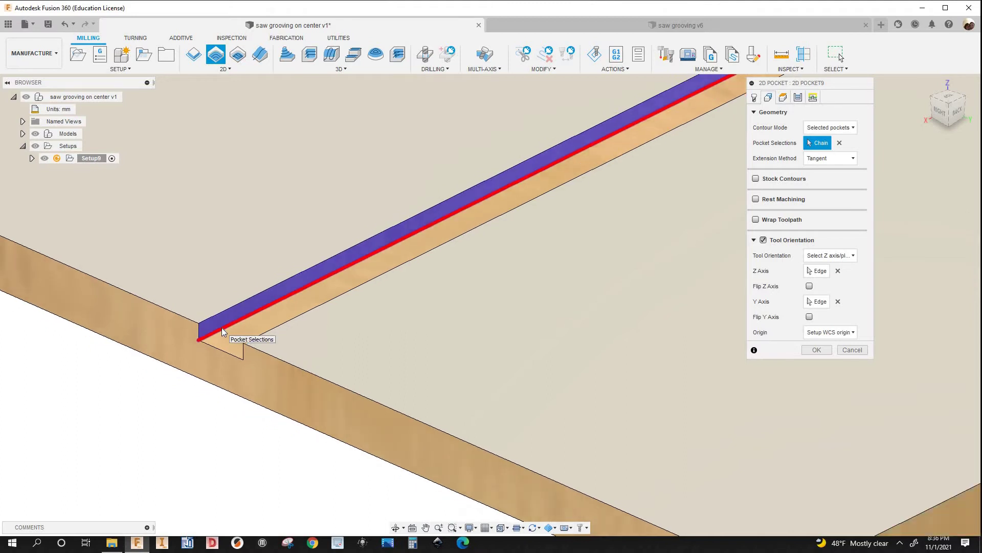
# - Examine the selected groove edge against the tool orientation axes at the board's corner from both sides
pyautogui.moveTo(228, 332)
pyautogui.keyDown('shift'); pyautogui.mouseDown(button='middle')
pyautogui.moveTo(228, 340)
pyautogui.moveTo(216, 316)
pyautogui.mouseUp(button='middle'); pyautogui.keyUp('shift')
pyautogui.scroll(5, 569, 404)
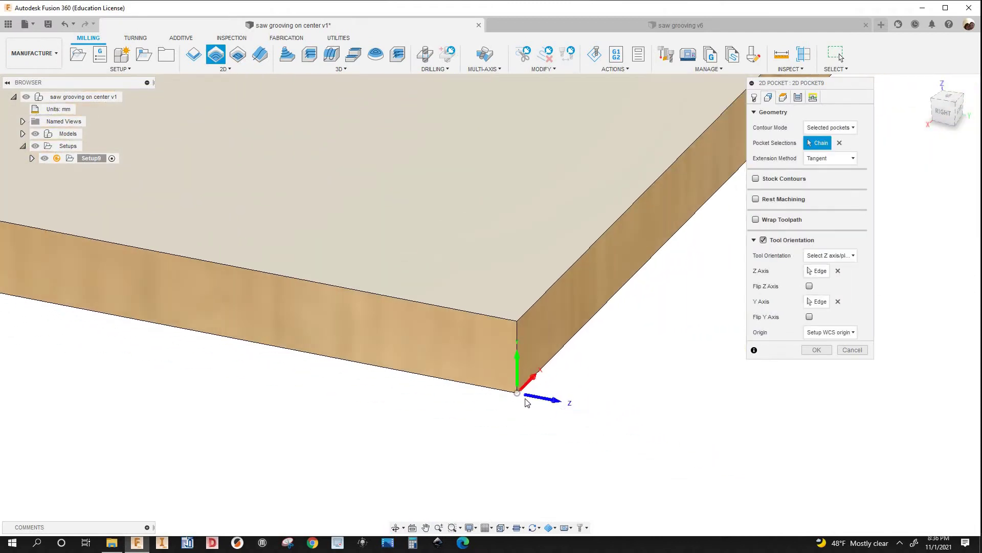
pyautogui.scroll(2, 529, 399)
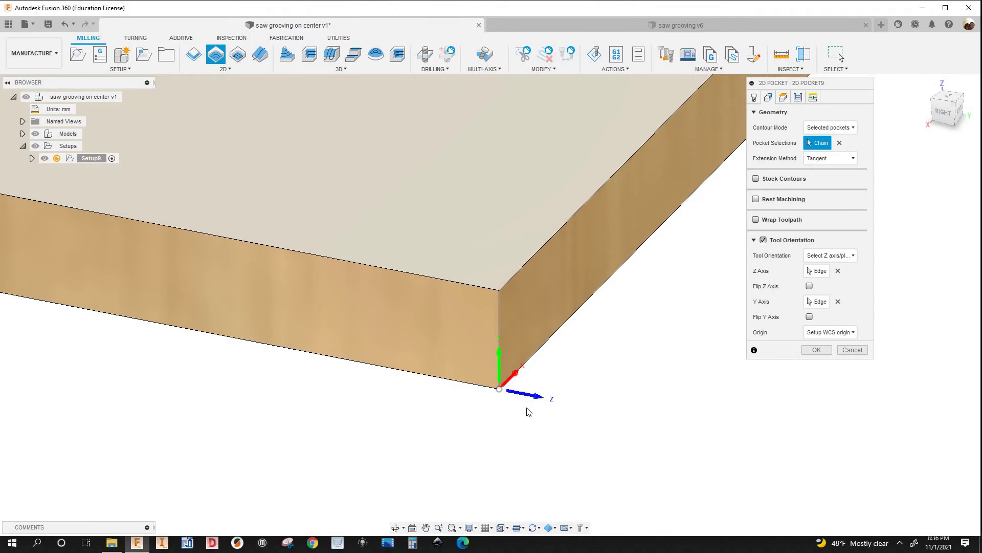
pyautogui.scroll(1, 528, 412)
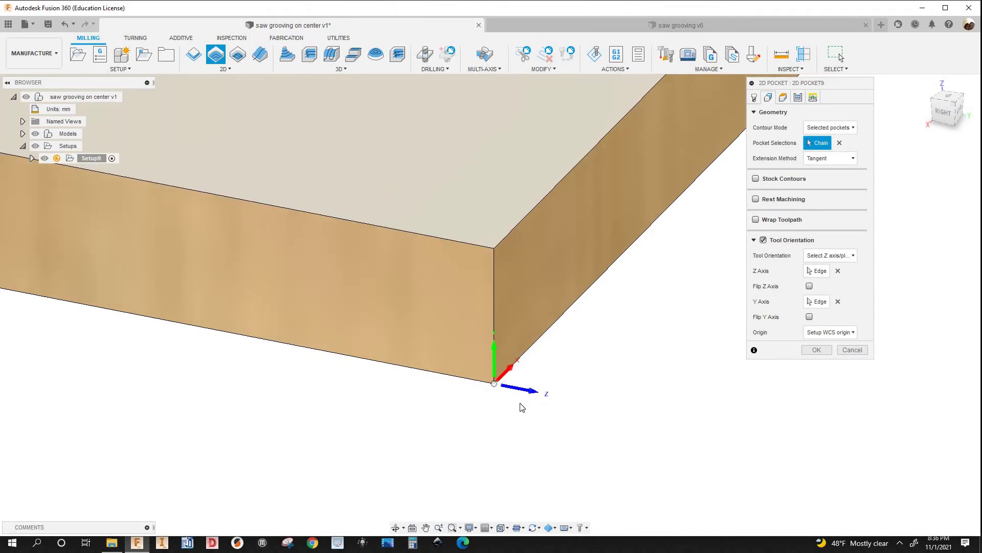
pyautogui.keyDown('shift'); pyautogui.moveTo(527, 404); pyautogui.dragTo(633, 429, button='middle'); pyautogui.keyUp('shift')
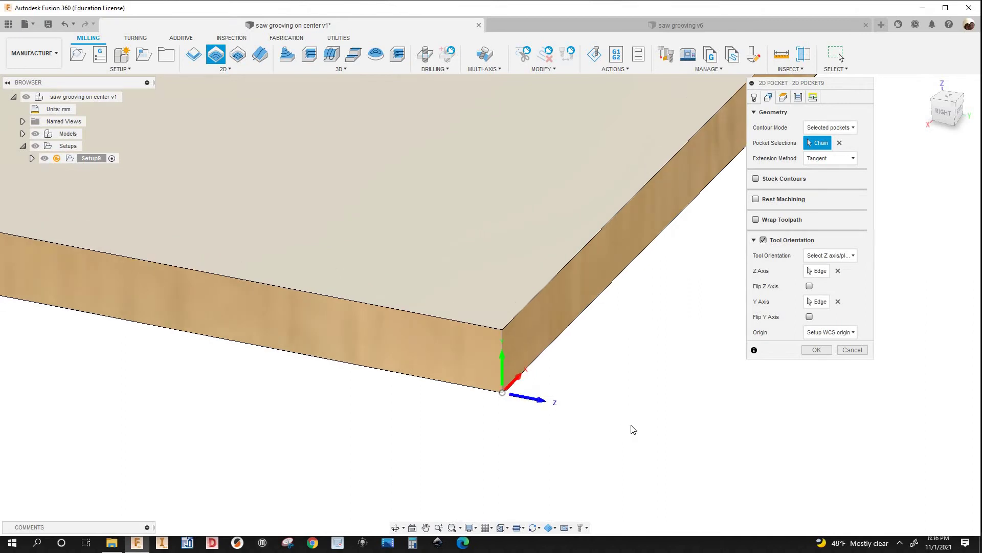
pyautogui.scroll(-5, 632, 429)
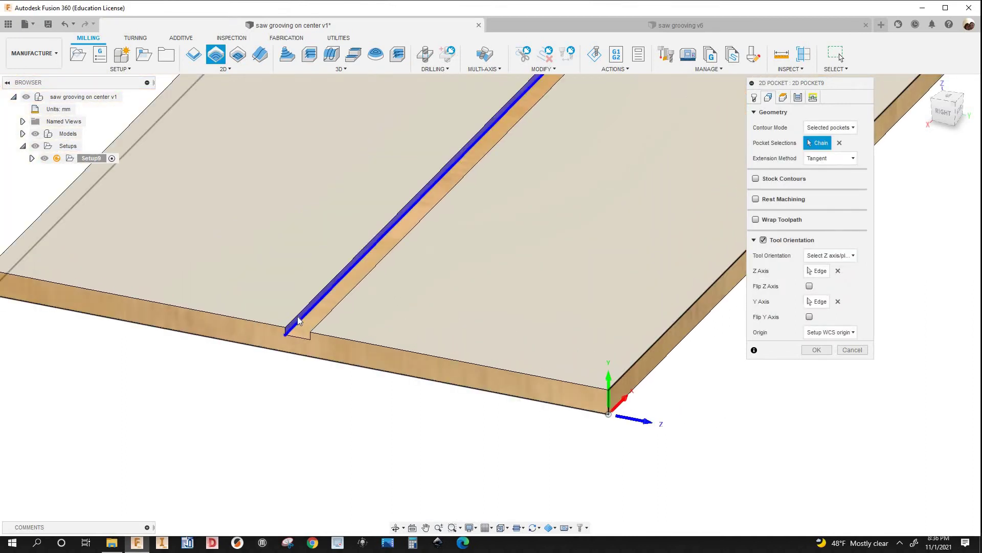
pyautogui.scroll(4, 295, 326)
pyautogui.scroll(-5, 294, 326)
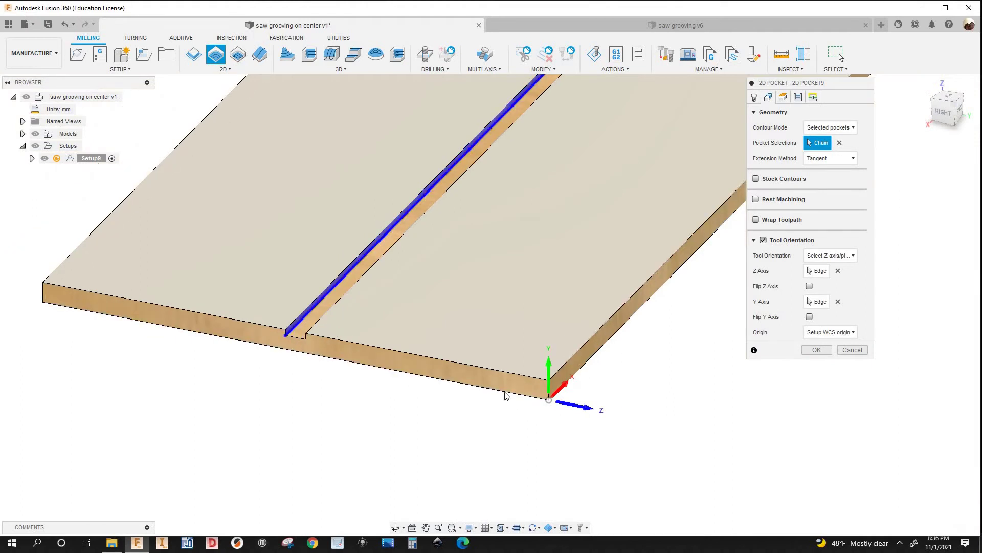
pyautogui.keyDown('shift'); pyautogui.moveTo(377, 395); pyautogui.dragTo(650, 320, button='middle'); pyautogui.keyUp('shift')
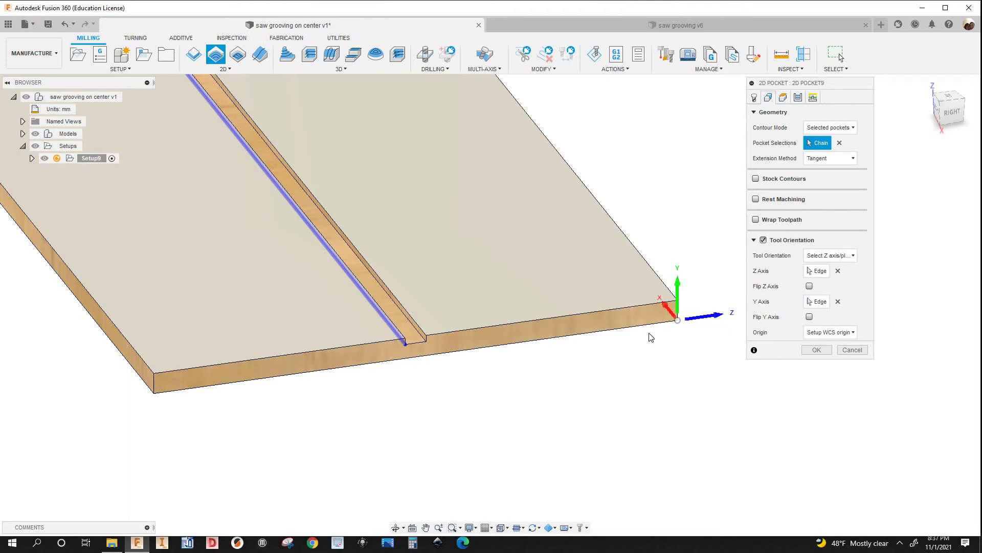
pyautogui.keyDown('shift'); pyautogui.moveTo(442, 381); pyautogui.dragTo(393, 340, button='middle'); pyautogui.keyUp('shift')
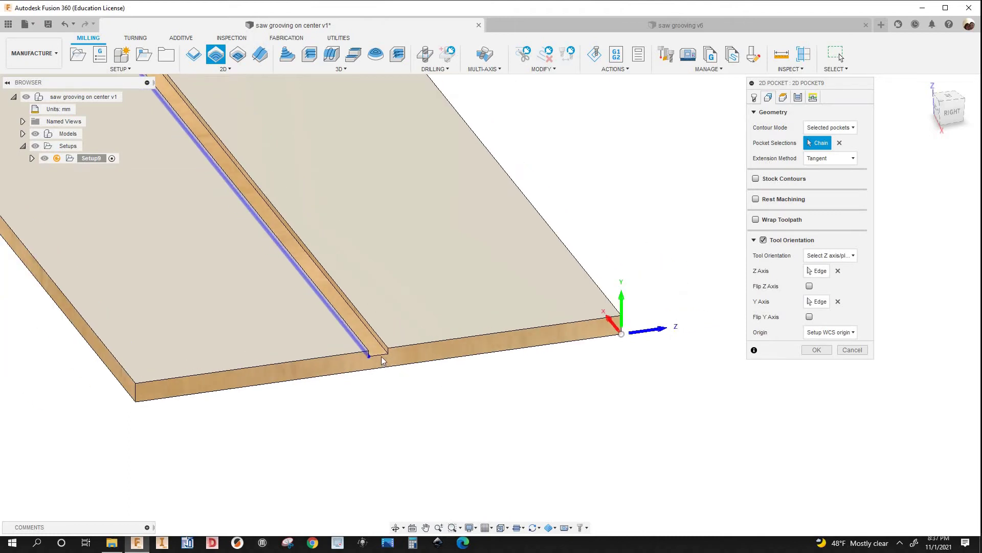
pyautogui.scroll(3, 381, 360)
pyautogui.scroll(-3, 655, 342)
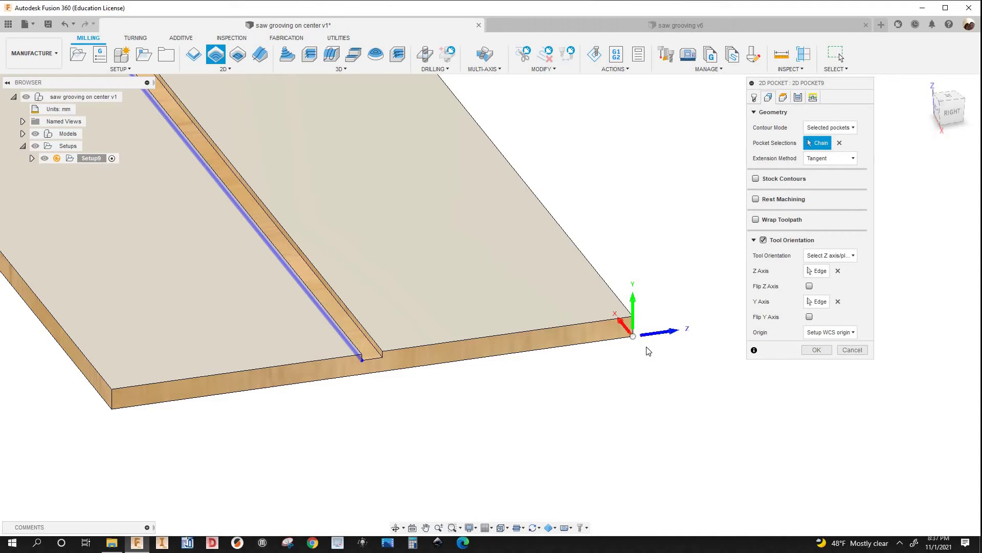
pyautogui.scroll(-1, 665, 340)
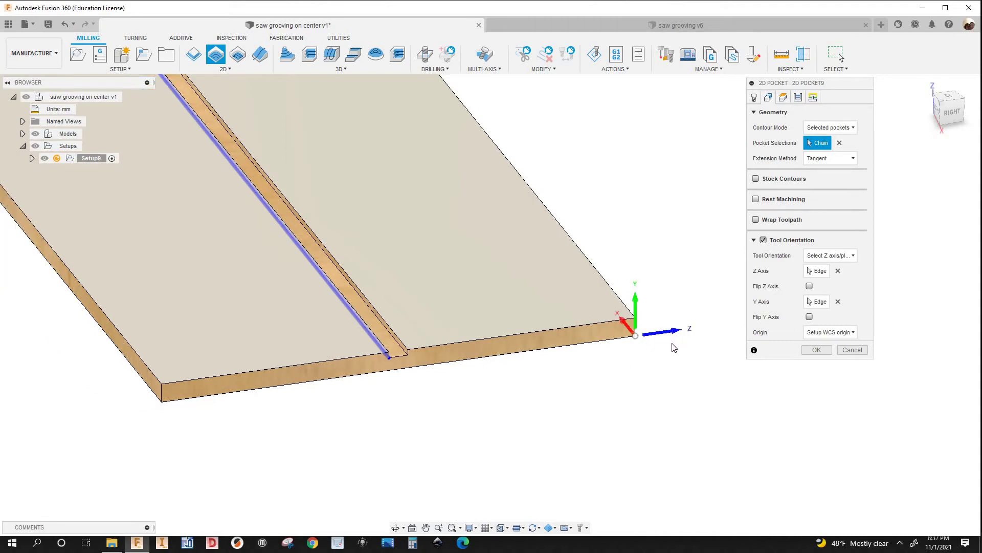
pyautogui.keyDown('shift'); pyautogui.moveTo(642, 363); pyautogui.dragTo(588, 177, button='middle'); pyautogui.keyUp('shift')
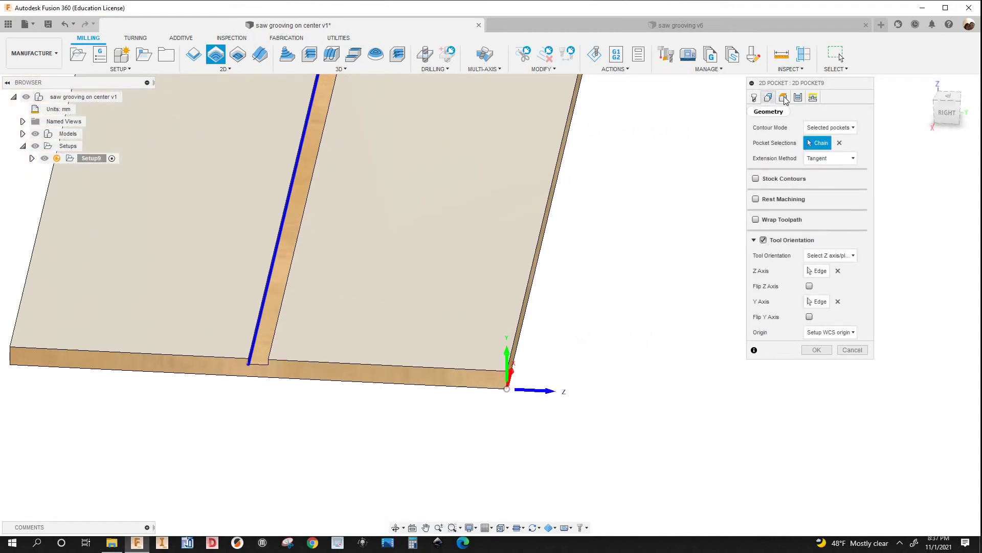
# - Check the pocket operation's clearance, retract, feed, top and bottom heights against the board's long edge
pyautogui.click(774, 106)
pyautogui.moveTo(533, 311)
pyautogui.keyDown('shift'); pyautogui.mouseDown(button='middle')
pyautogui.moveTo(548, 294)
pyautogui.moveTo(527, 302)
pyautogui.mouseUp(button='middle'); pyautogui.keyUp('shift')
pyautogui.moveTo(437, 284)
pyautogui.keyDown('shift'); pyautogui.mouseDown(button='middle')
pyautogui.moveTo(451, 278)
pyautogui.moveTo(435, 289)
pyautogui.mouseUp(button='middle'); pyautogui.keyUp('shift')
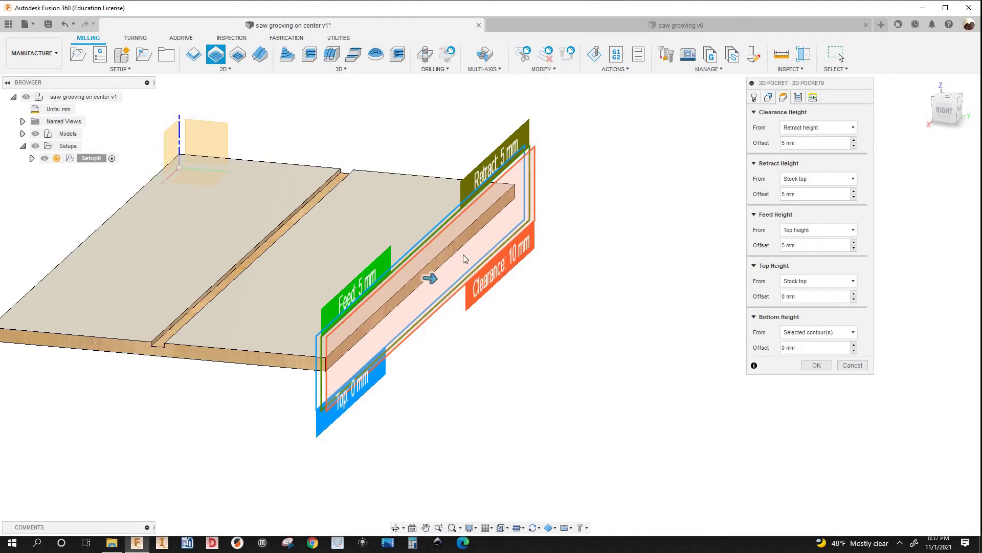
pyautogui.keyDown('shift'); pyautogui.moveTo(430, 276); pyautogui.dragTo(433, 278, button='middle'); pyautogui.keyUp('shift')
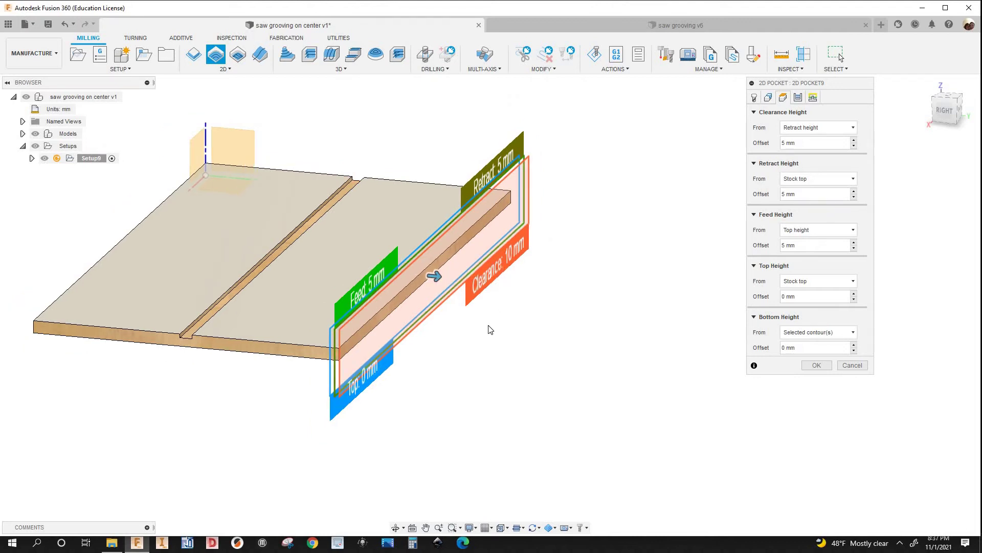
# - Inspect the spacing of the retract, clearance, feed and top planes beside the board's long side face
pyautogui.scroll(2, 417, 226)
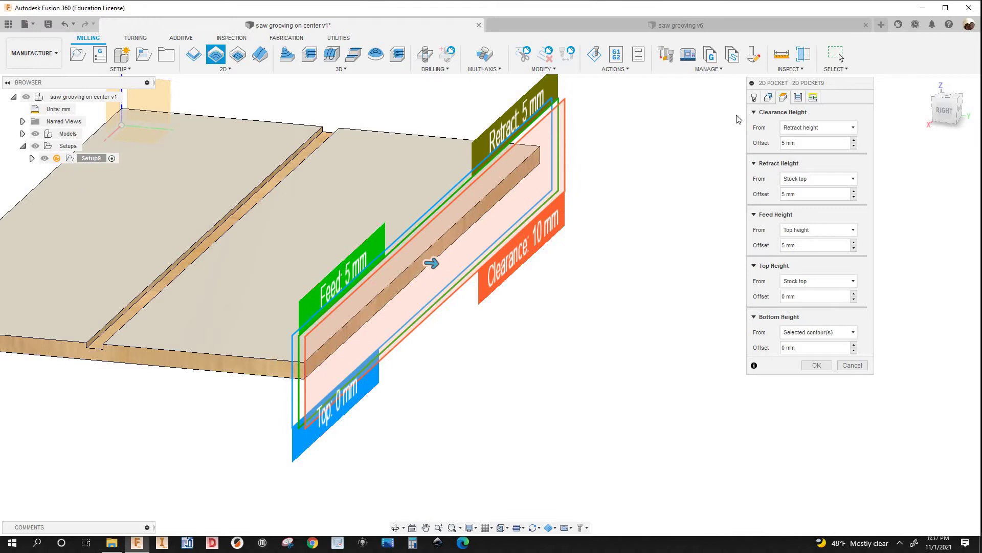
pyautogui.scroll(-2, 428, 186)
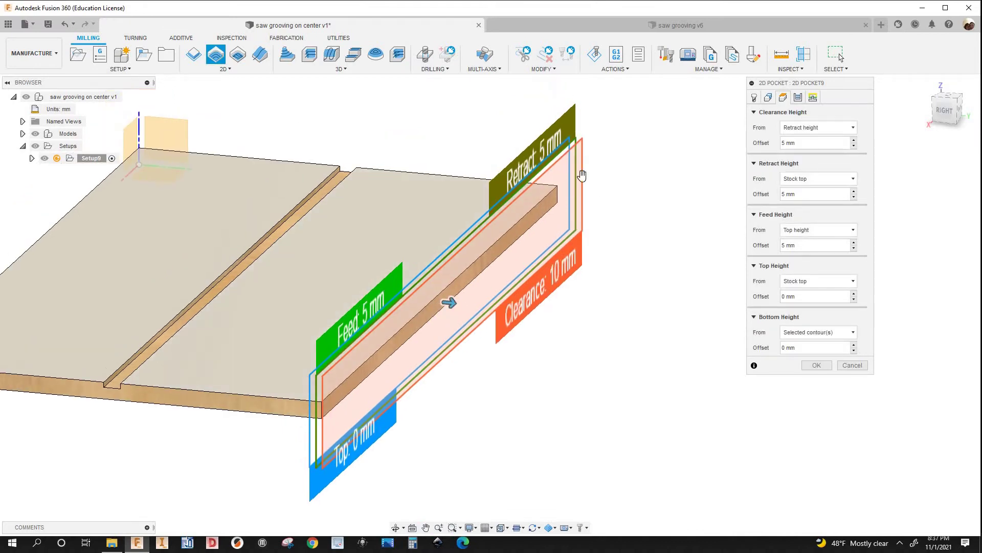
pyautogui.moveTo(567, 163); pyautogui.dragTo(588, 167, button='middle')
pyautogui.scroll(3, 587, 176)
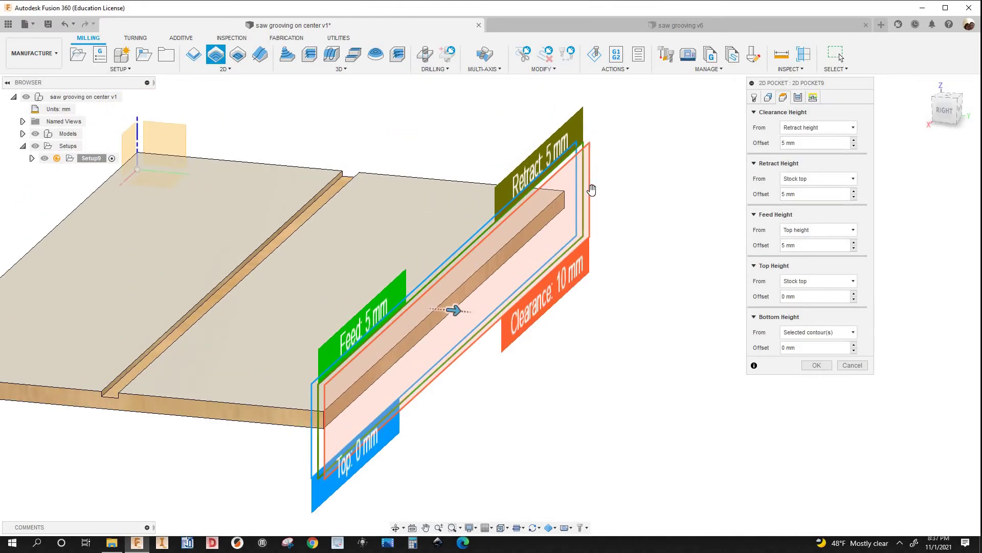
pyautogui.scroll(-1, 601, 193)
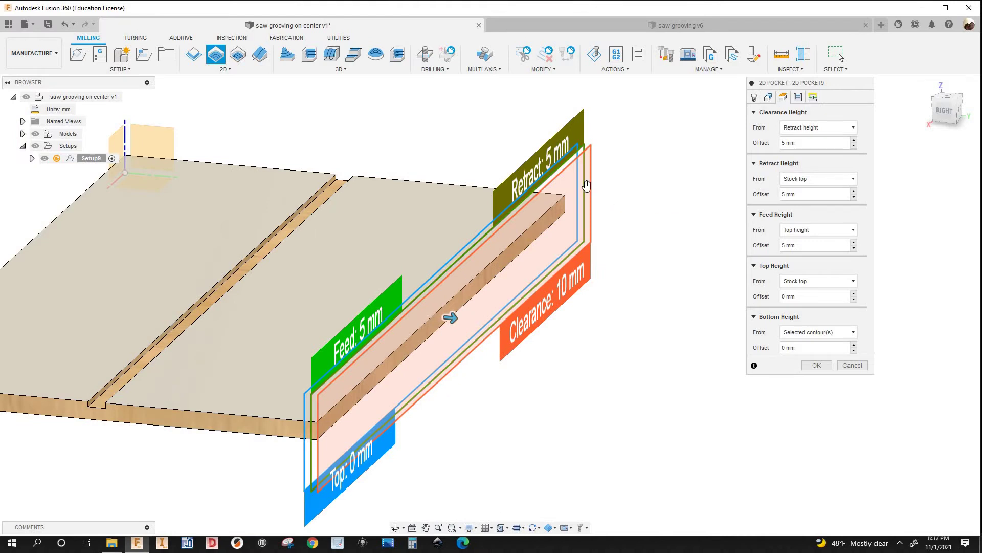
pyautogui.scroll(2, 587, 187)
pyautogui.scroll(-3, 587, 187)
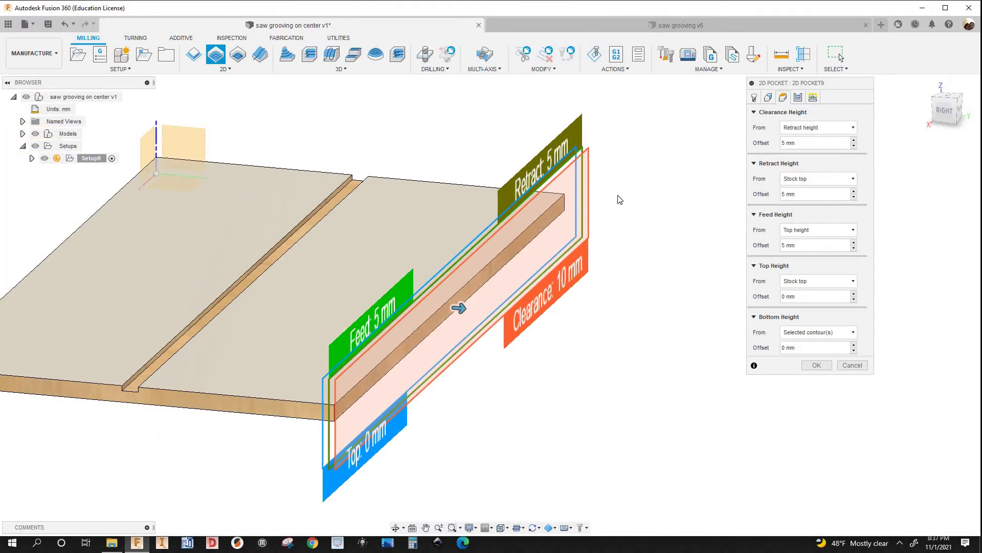
# - Set the pocket's minimum cutting radius to 5 mm and its maximum stepover to 100 mm
pyautogui.click(798, 98)
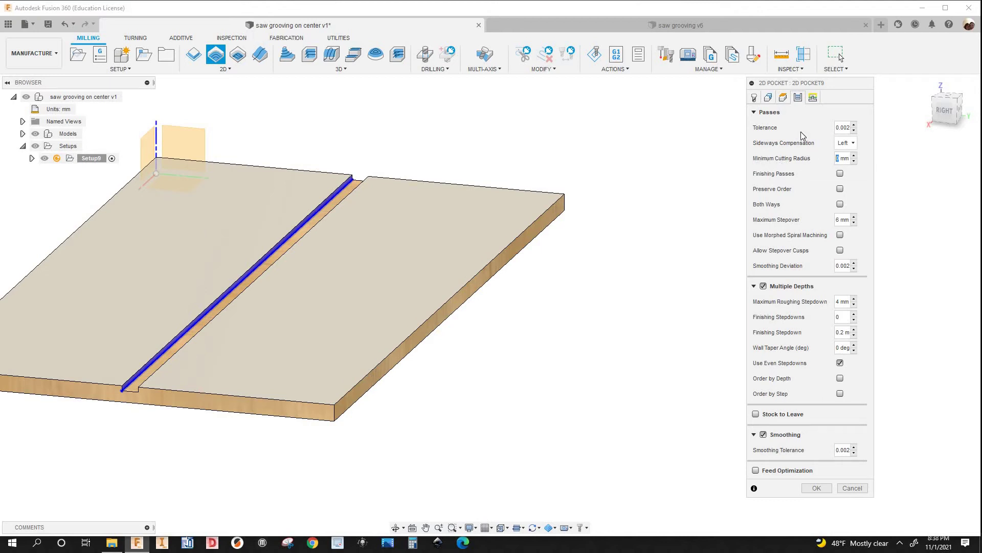
pyautogui.write('5')
pyautogui.press('Tab')
pyautogui.write('100')
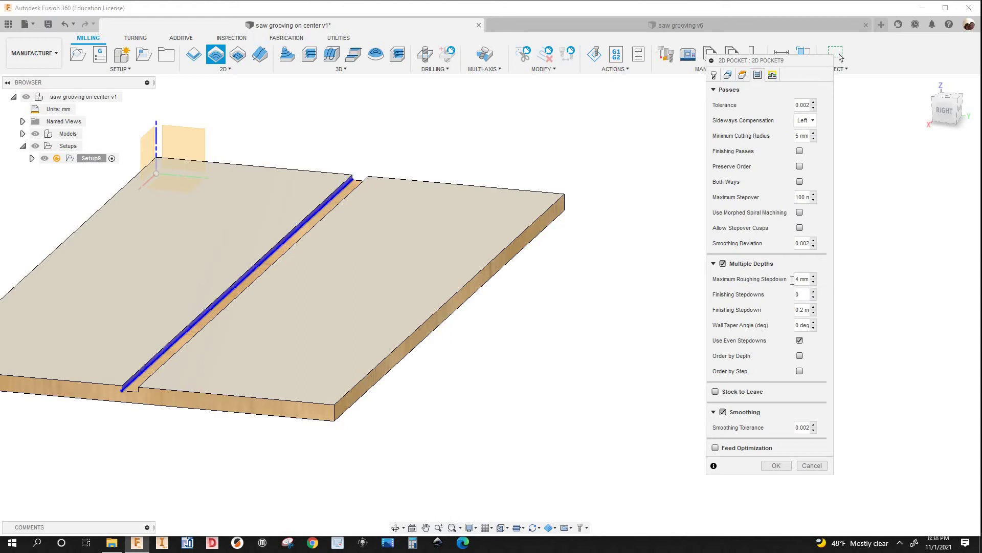
# - Set the maximum roughing stepdown and the finishing stepdown to 5 mm and disable even stepdowns
pyautogui.doubleClick(793, 279)
pyautogui.write('5')
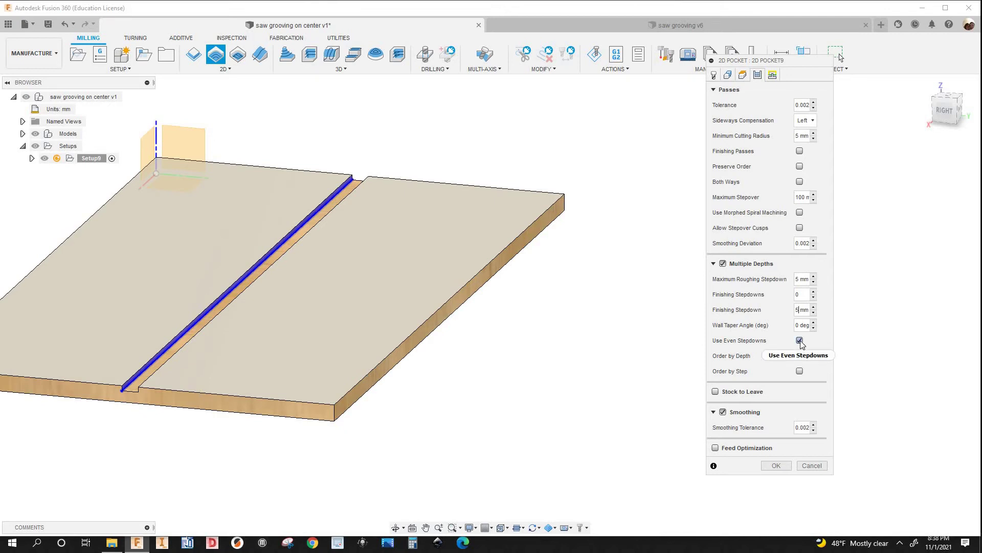
pyautogui.moveTo(801, 342)
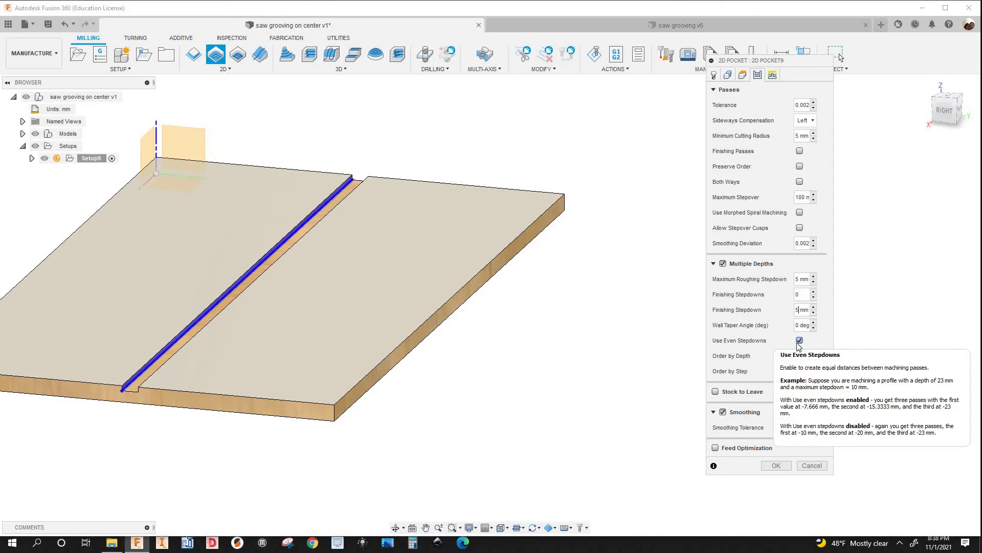
pyautogui.click(731, 342)
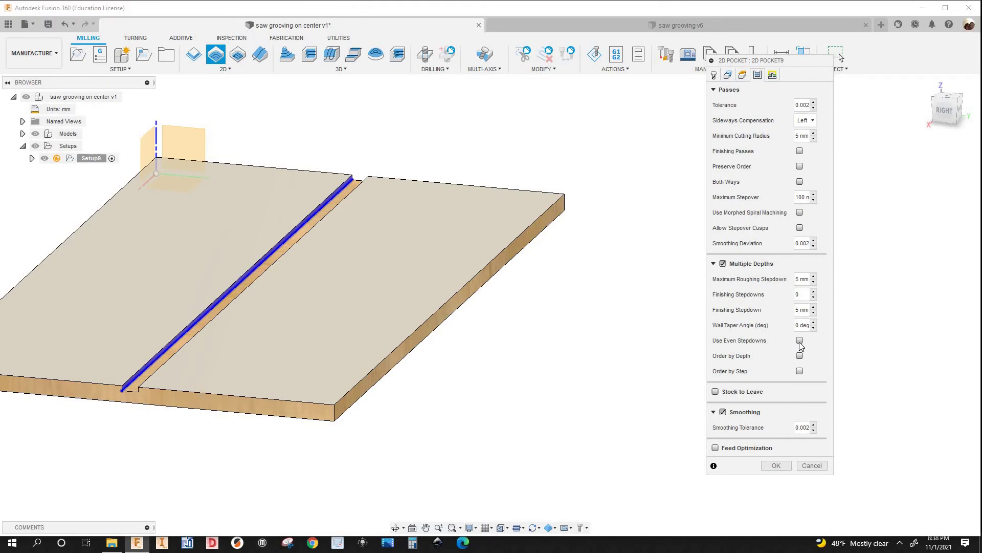
# - Configure the linking with a 3000 mm maximum stay-down distance, no lead-in or lead-out, and a Plunge ramp type
pyautogui.click(772, 75)
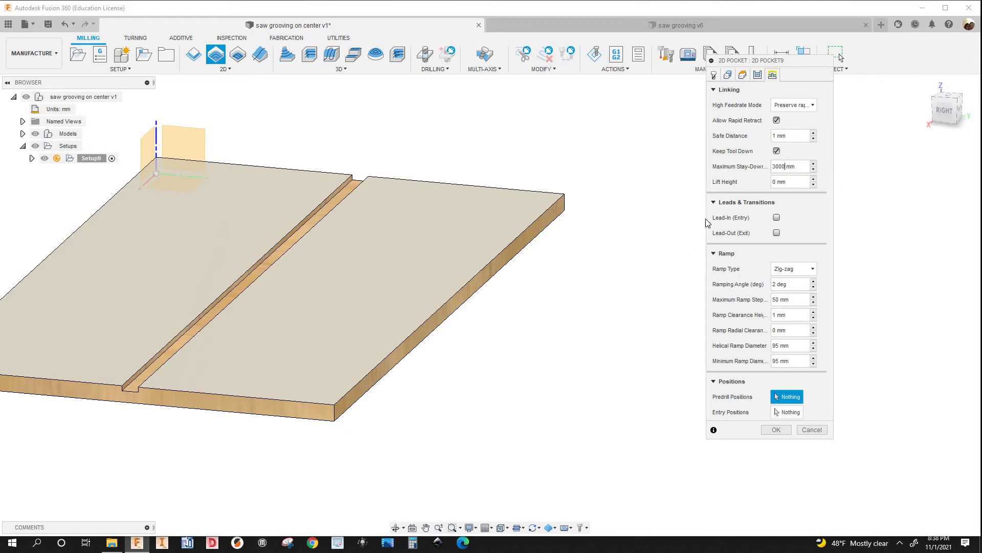
pyautogui.click(793, 269)
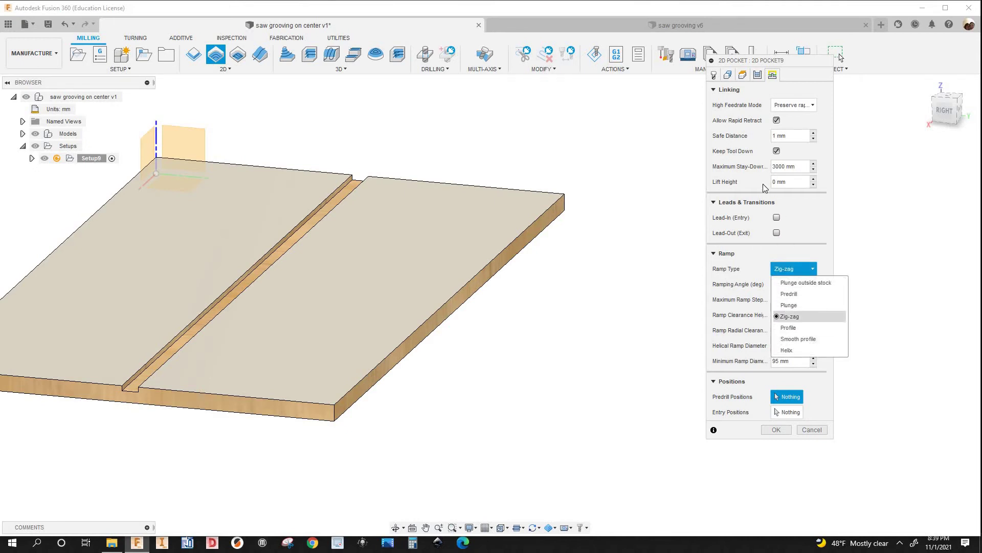
pyautogui.click(785, 283)
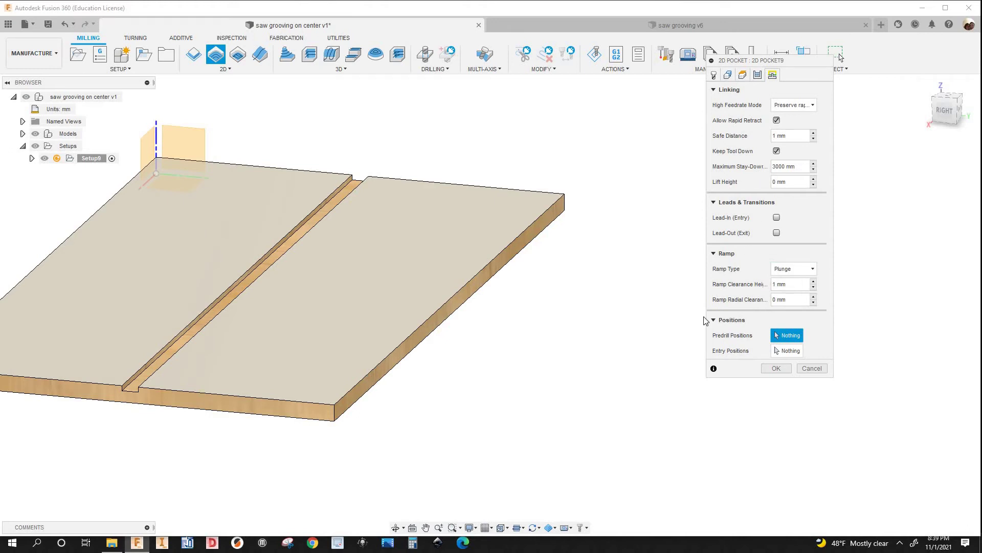
# - Recheck the selected groove edge and confirm the 2D Pocket operation to generate its toolpath
pyautogui.scroll(-2, 704, 321)
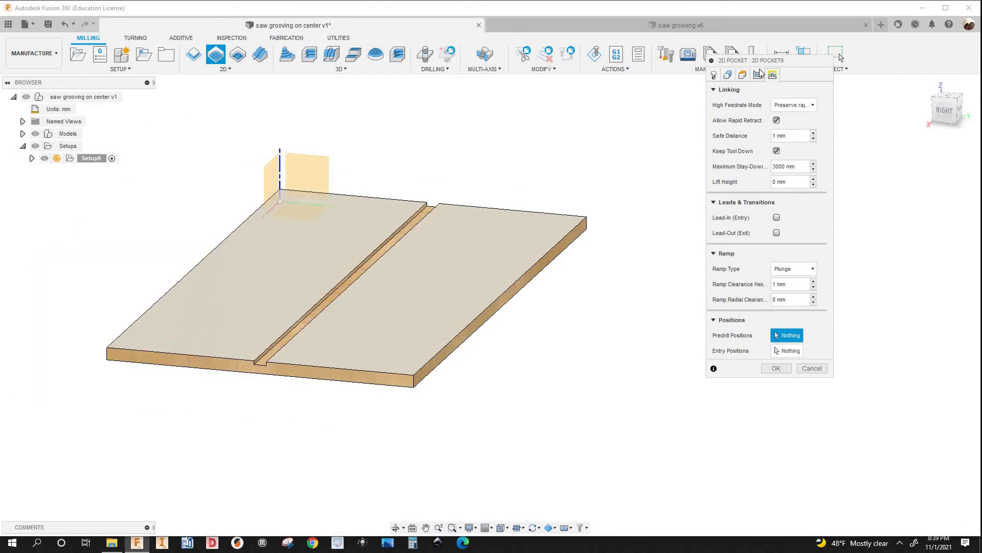
pyautogui.click(730, 75)
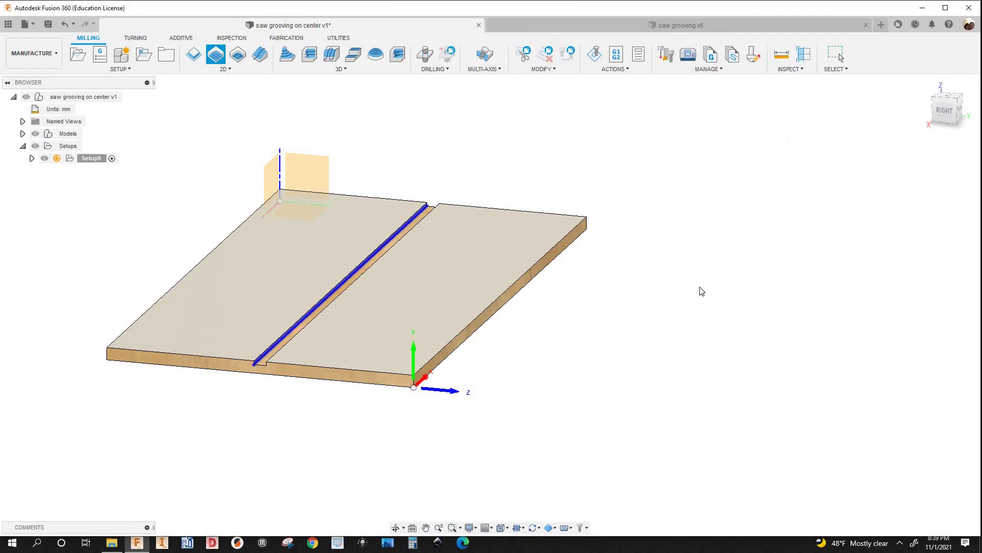
pyautogui.scroll(-2, 87, 249)
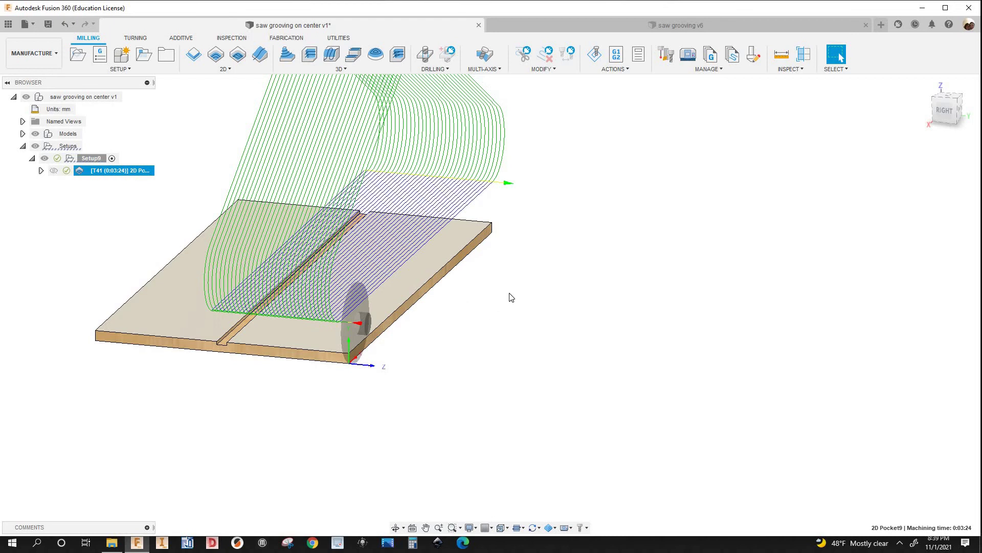
# - Simulate the 2D Pocket toolpath and examine the material removal at the board's corner and at the groove
pyautogui.keyDown('shift'); pyautogui.moveTo(511, 296); pyautogui.dragTo(432, 244, button='middle'); pyautogui.keyUp('shift')
pyautogui.scroll(3, 602, 243)
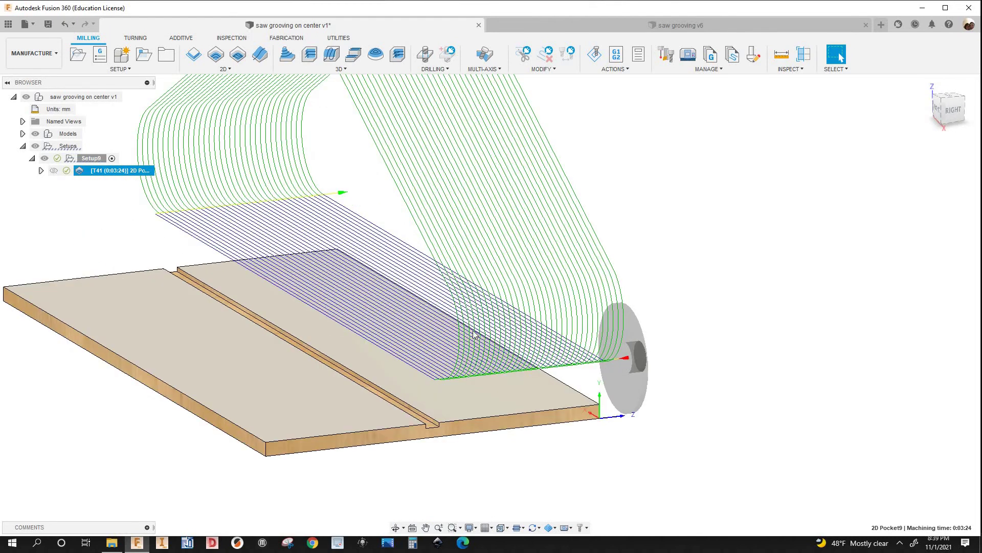
pyautogui.rightClick(133, 172)
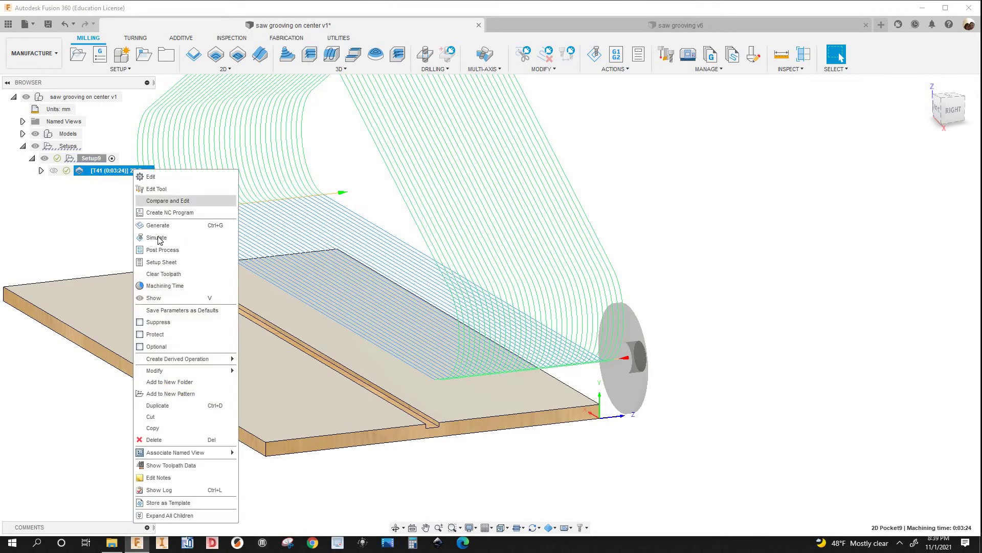
pyautogui.click(489, 489)
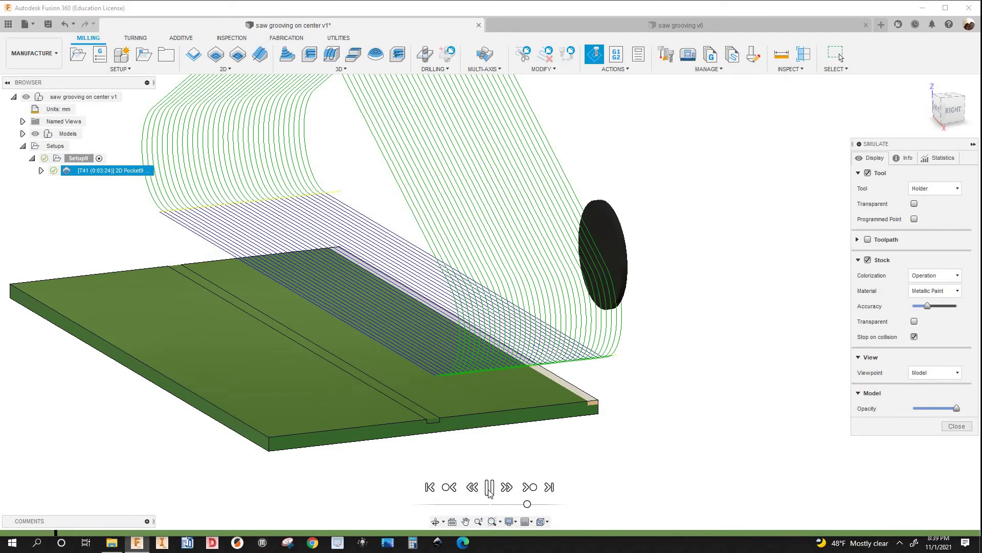
pyautogui.scroll(5, 584, 390)
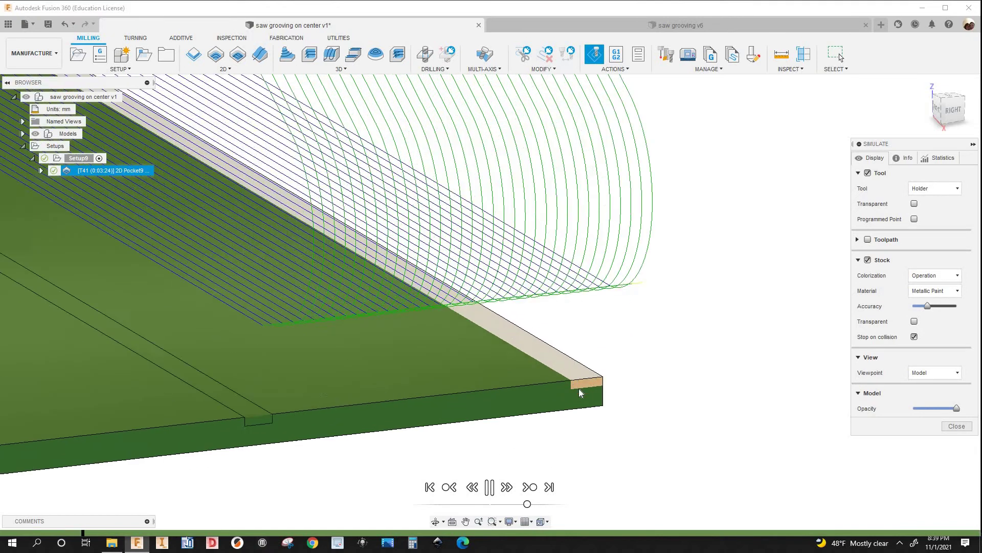
pyautogui.scroll(-1, 581, 385)
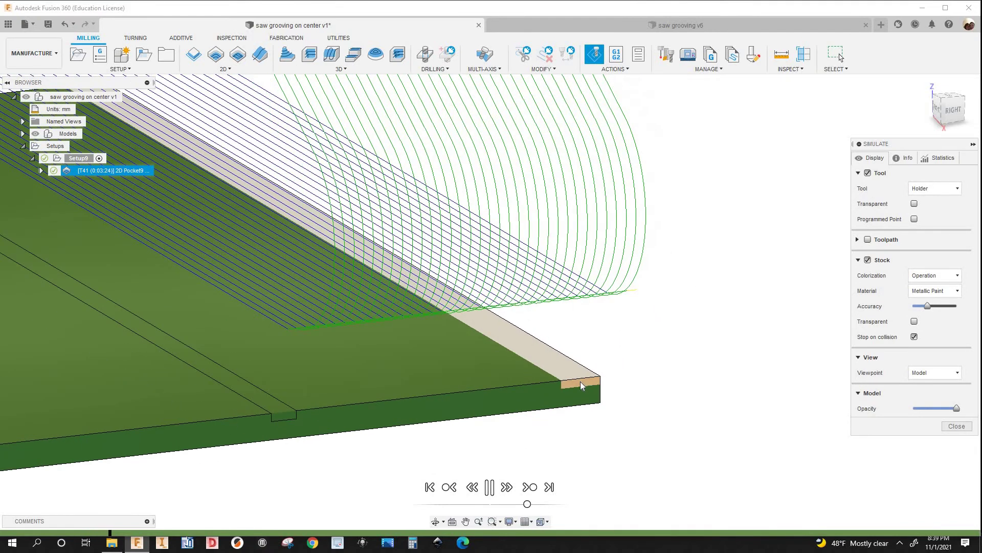
pyautogui.scroll(-2, 565, 384)
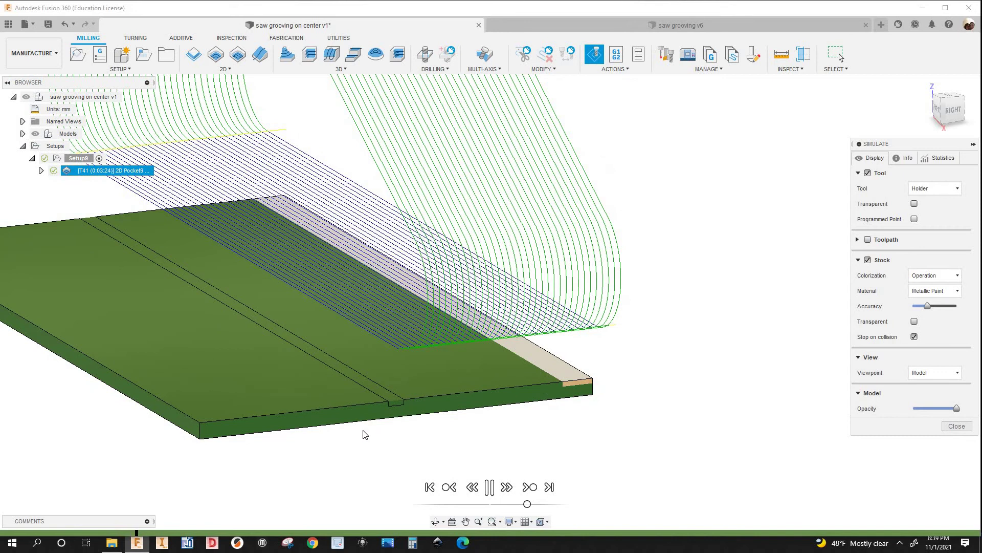
pyautogui.scroll(8, 337, 394)
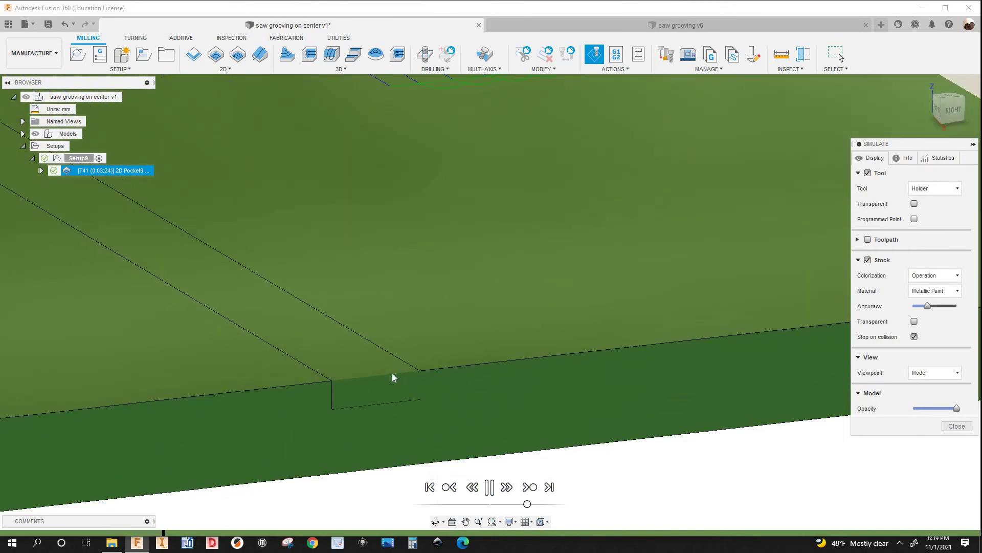
pyautogui.scroll(3, 423, 364)
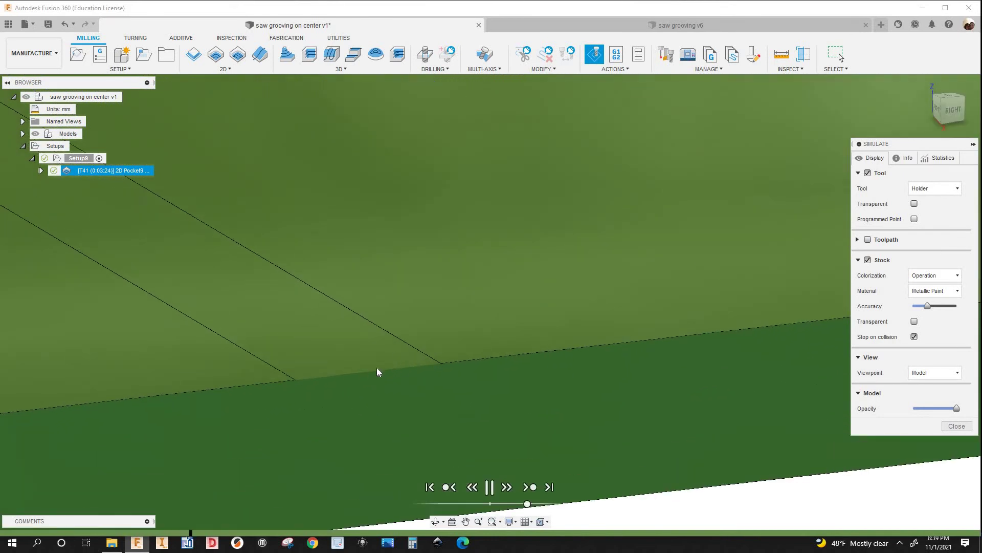
pyautogui.scroll(-3, 409, 363)
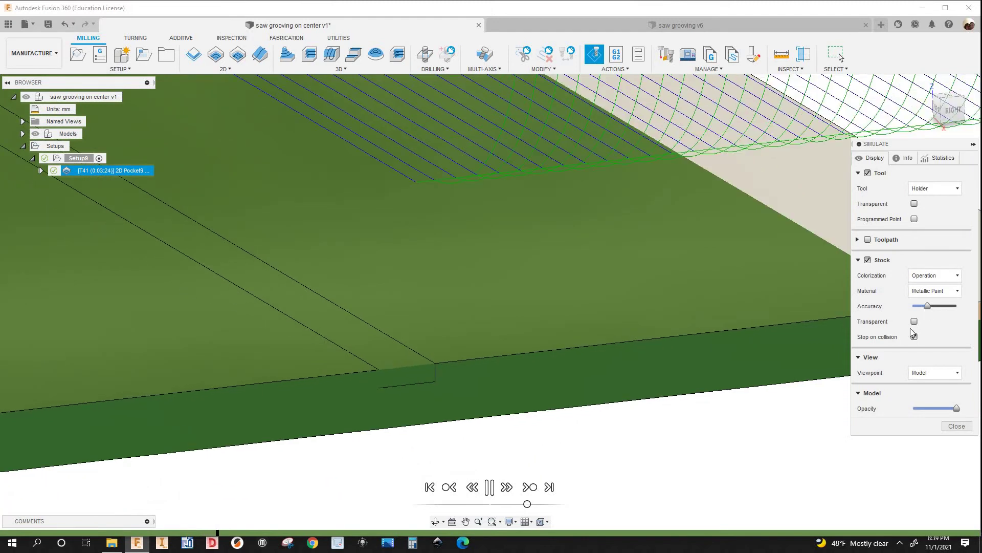
# - Make the simulated stock transparent, compare the saw's cut with the groove's position, and close the simulation
pyautogui.click(914, 321)
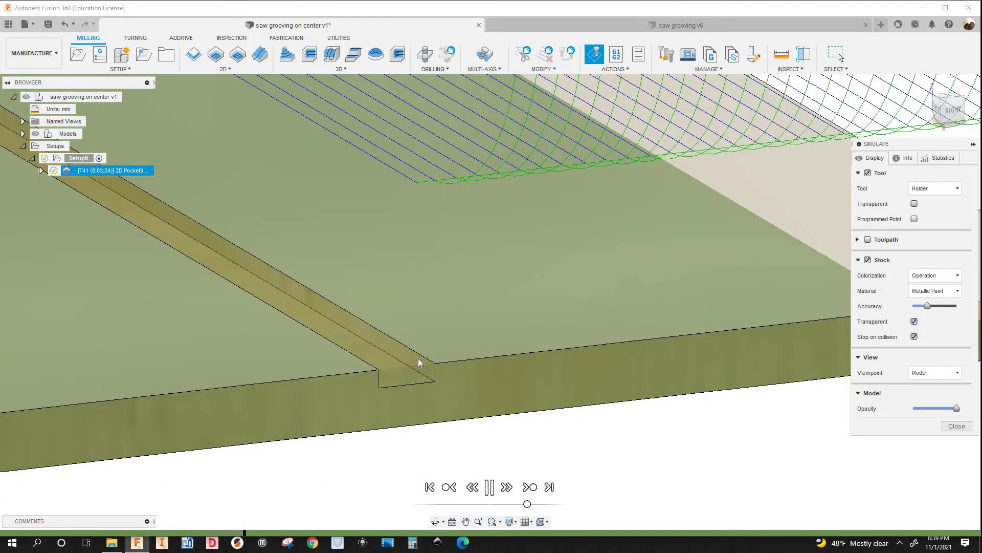
pyautogui.scroll(-2, 400, 374)
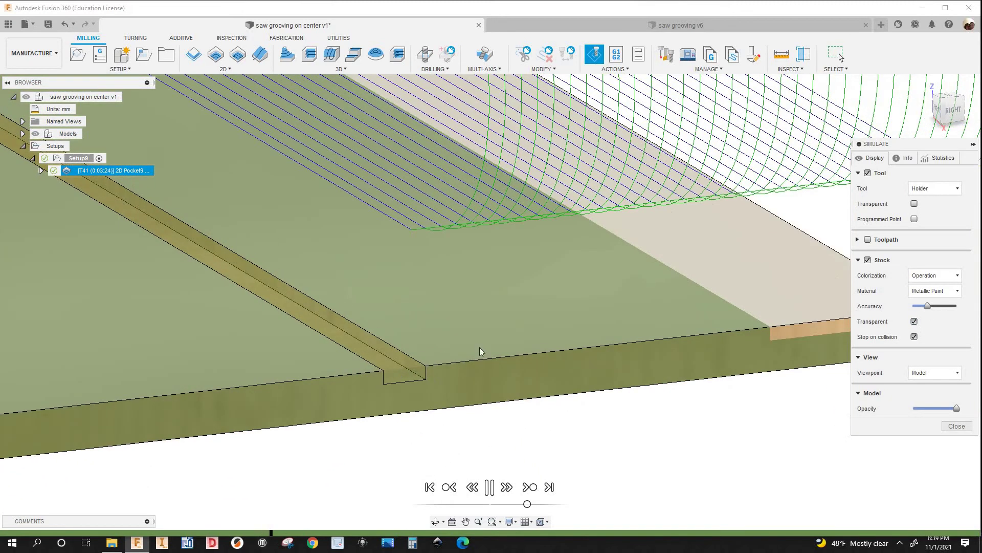
pyautogui.scroll(-2, 401, 371)
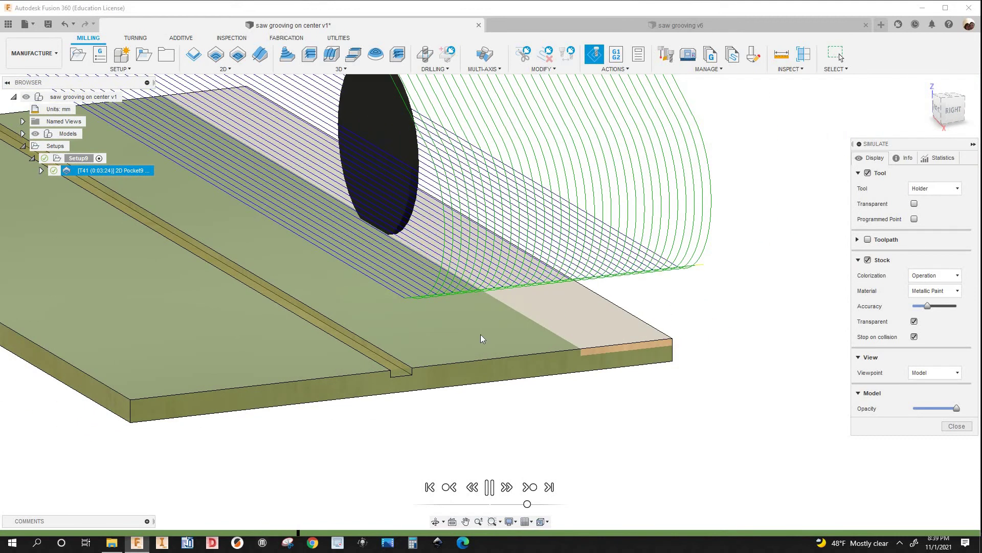
pyautogui.scroll(3, 410, 368)
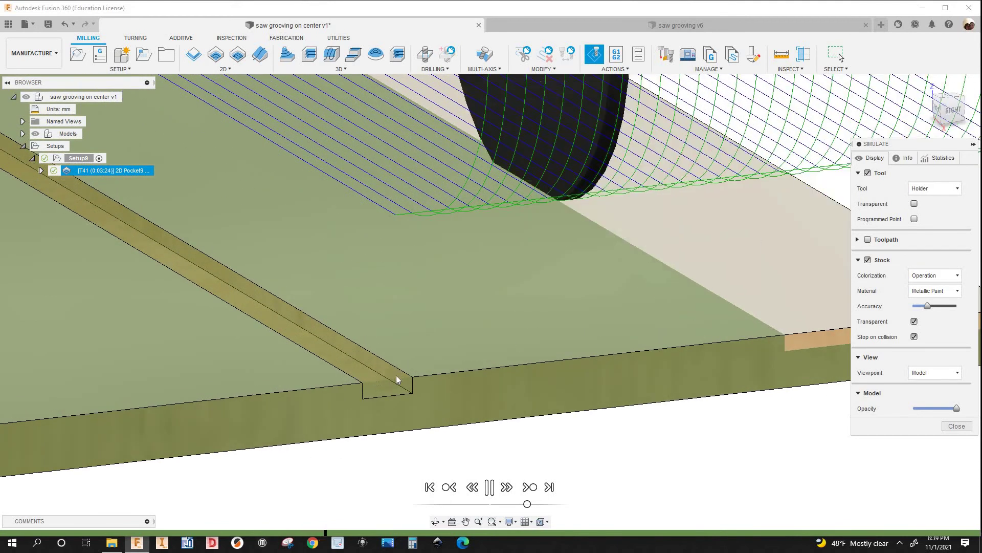
pyautogui.scroll(-2, 398, 378)
pyautogui.scroll(3, 400, 377)
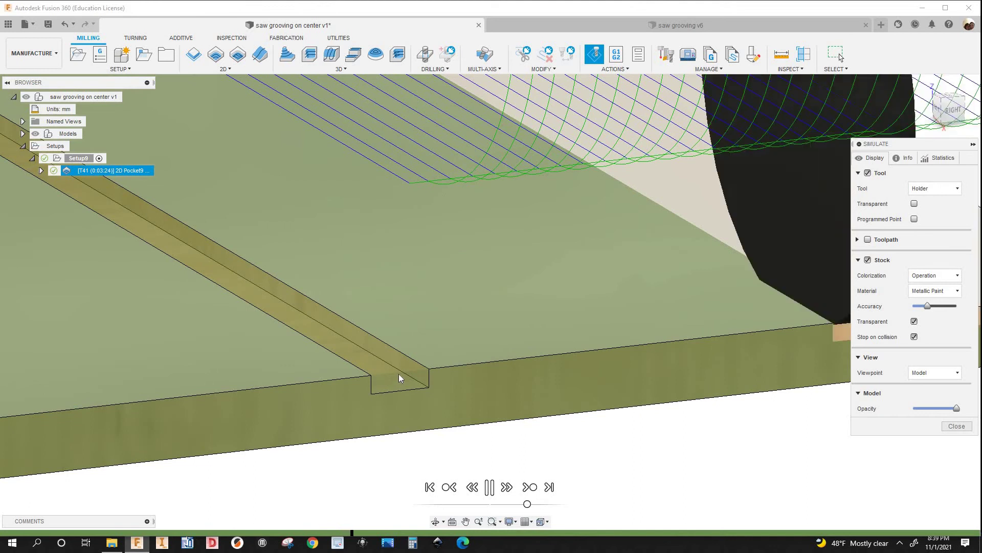
pyautogui.scroll(-1, 399, 378)
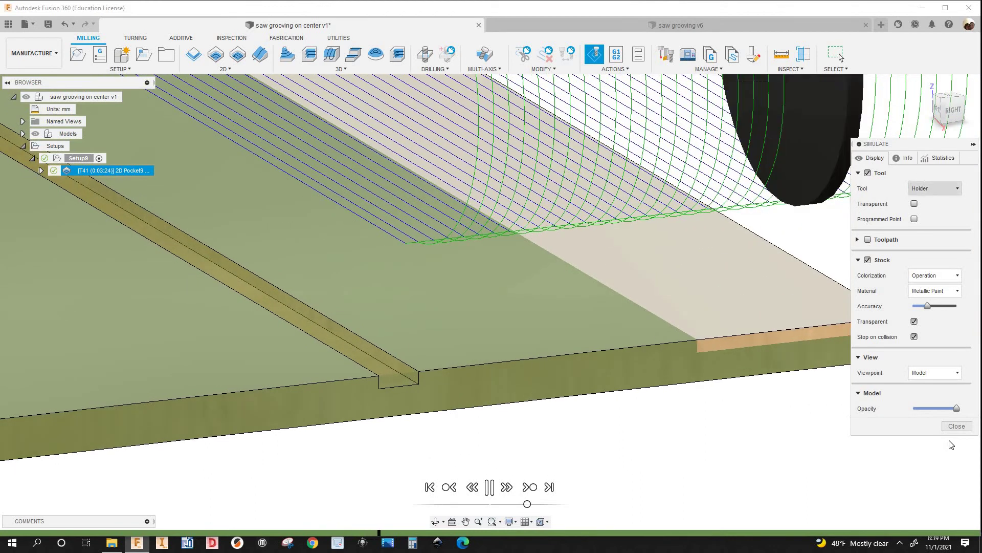
pyautogui.click(957, 425)
# - Open the 2D Pocket operation's height settings for editing
pyautogui.scroll(-2, 853, 252)
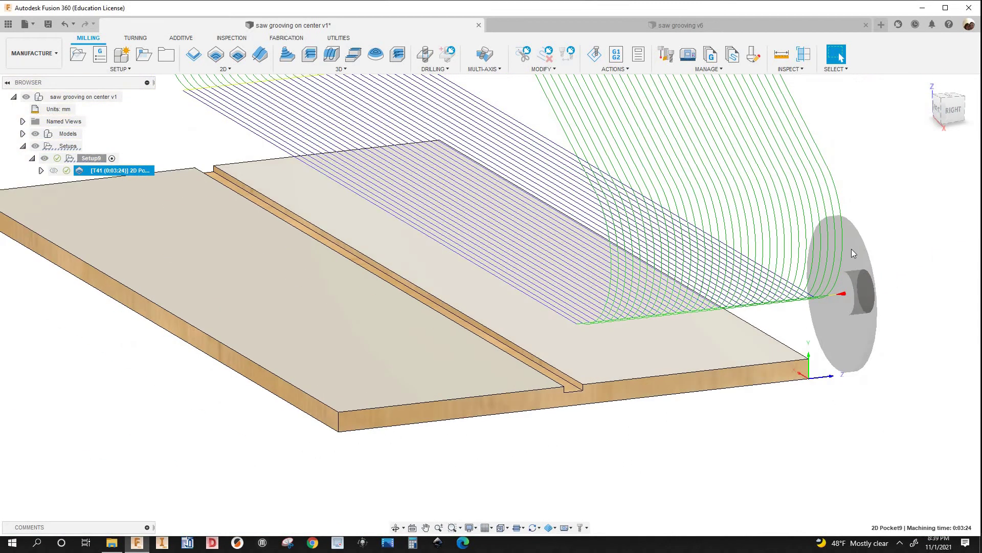
pyautogui.scroll(-3, 818, 255)
pyautogui.scroll(-2, 791, 258)
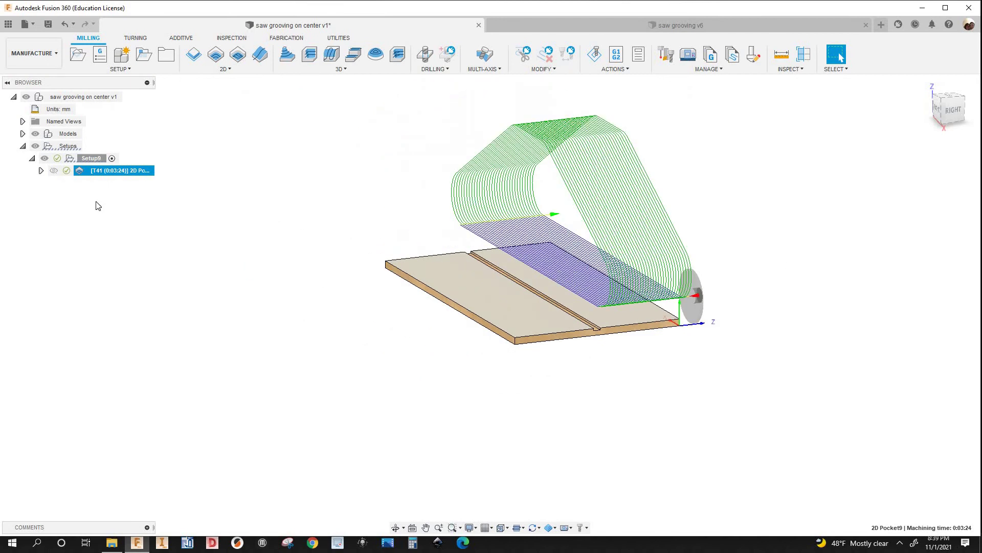
pyautogui.rightClick(115, 174)
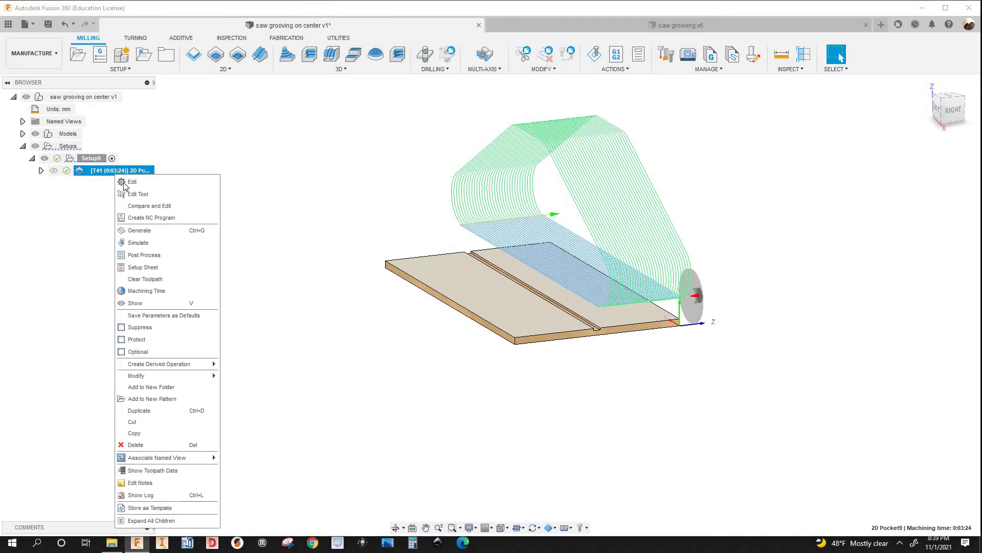
pyautogui.click(733, 101)
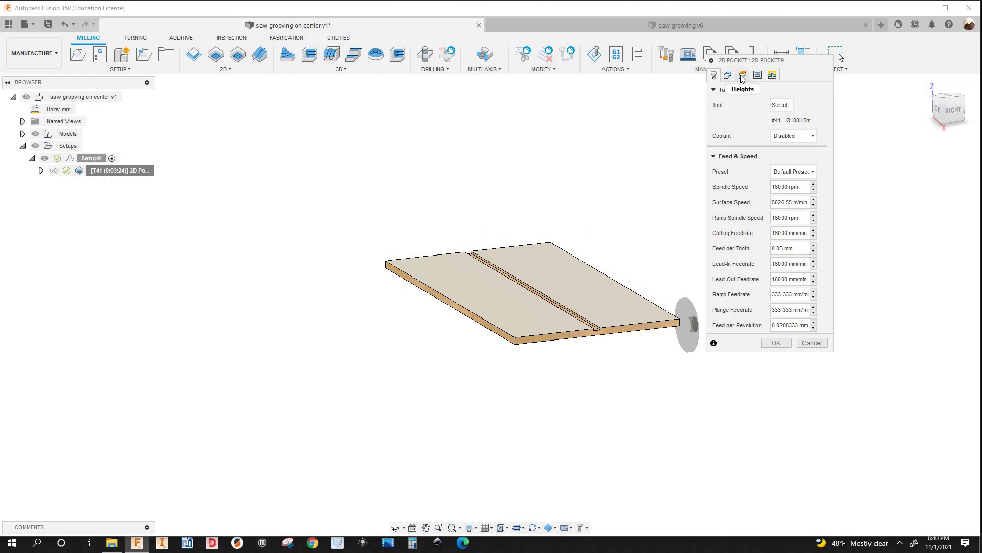
pyautogui.click(743, 75)
# - Examine where the clearance, retract, feed and top height planes lie relative to the board's side edge and the groove
pyautogui.scroll(5, 476, 253)
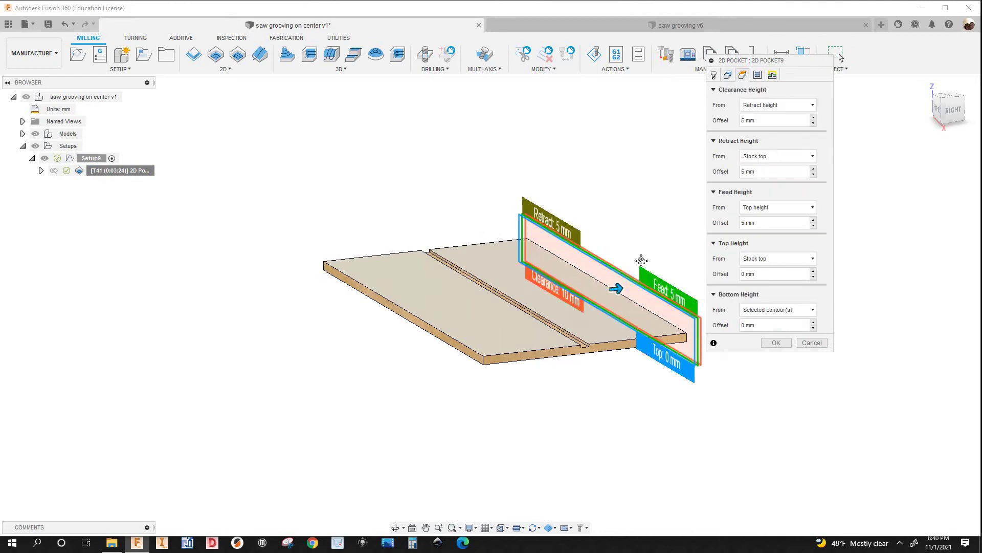
pyautogui.moveTo(476, 252); pyautogui.dragTo(327, 230, button='middle')
pyautogui.scroll(3, 568, 226)
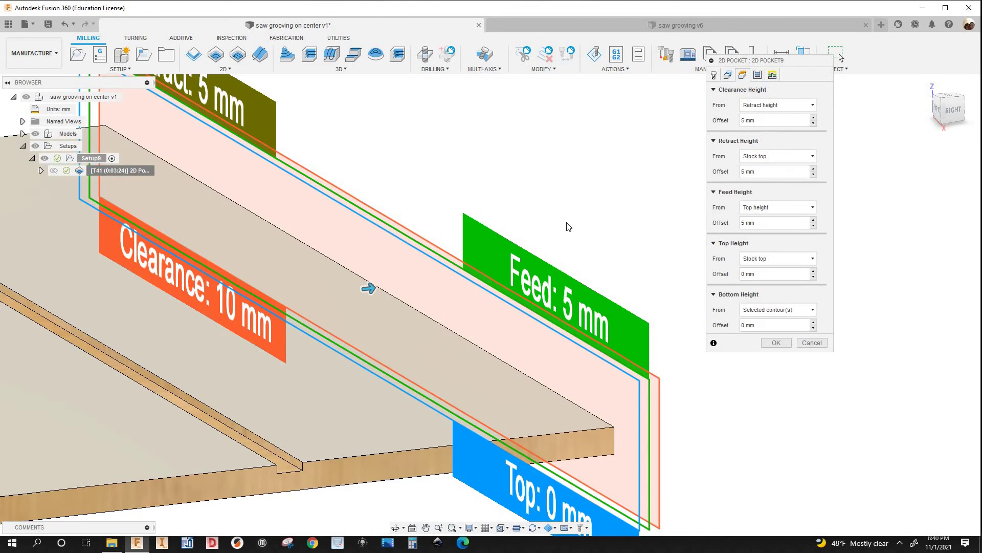
pyautogui.scroll(-5, 696, 176)
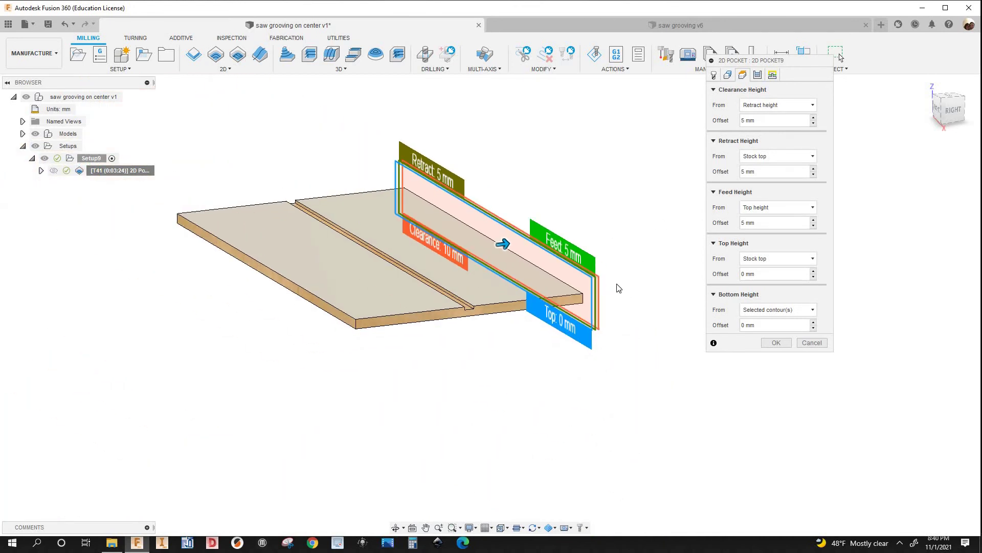
pyautogui.keyDown('shift'); pyautogui.moveTo(581, 291); pyautogui.dragTo(733, 93, button='middle'); pyautogui.keyUp('shift')
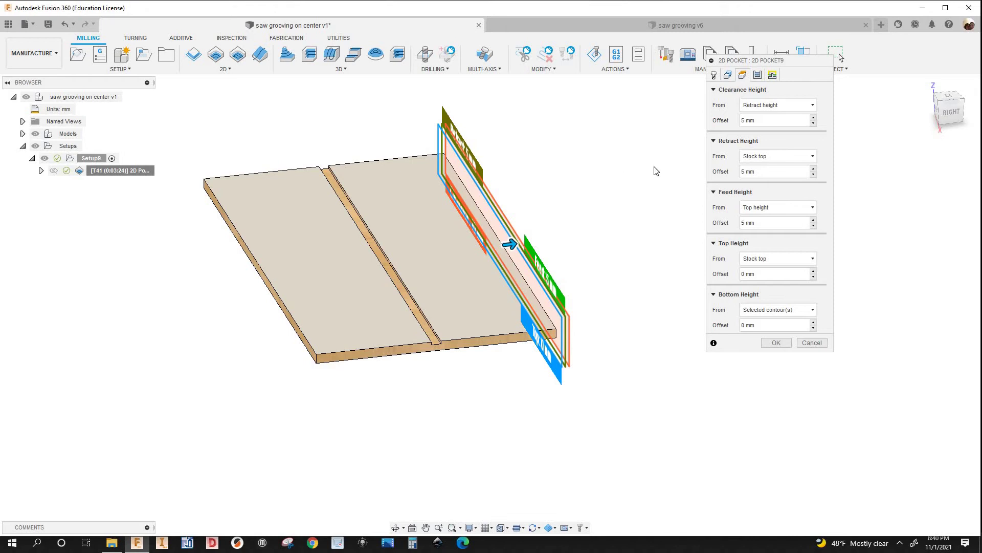
pyautogui.scroll(1, 655, 169)
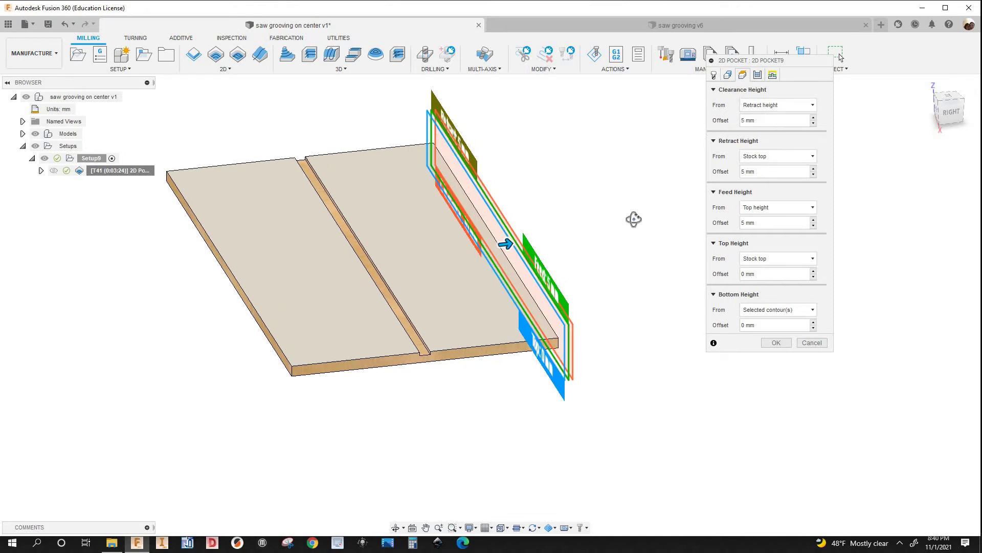
pyautogui.keyDown('shift'); pyautogui.moveTo(551, 241); pyautogui.dragTo(522, 272, button='middle'); pyautogui.keyUp('shift')
pyautogui.scroll(3, 712, 197)
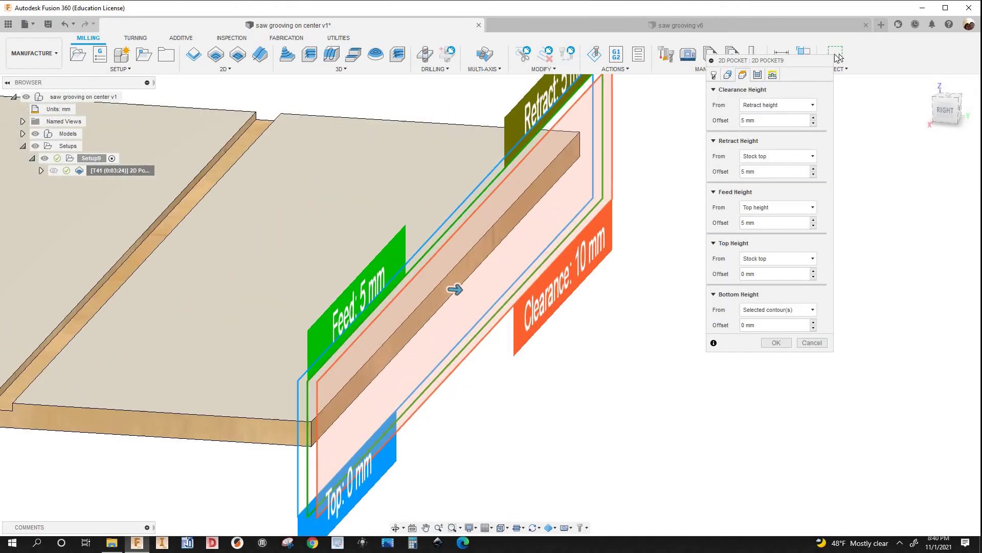
pyautogui.scroll(2, 473, 271)
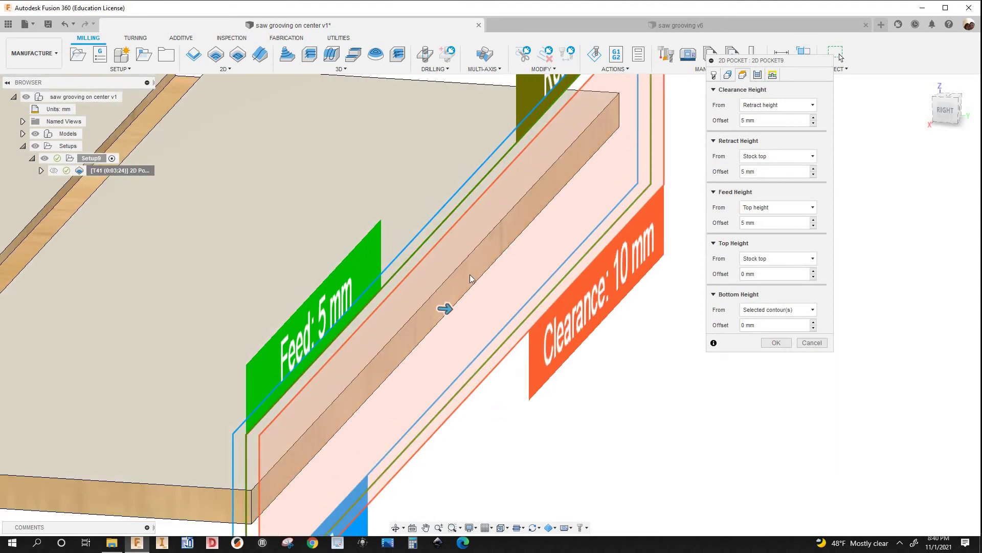
pyautogui.scroll(-5, 473, 273)
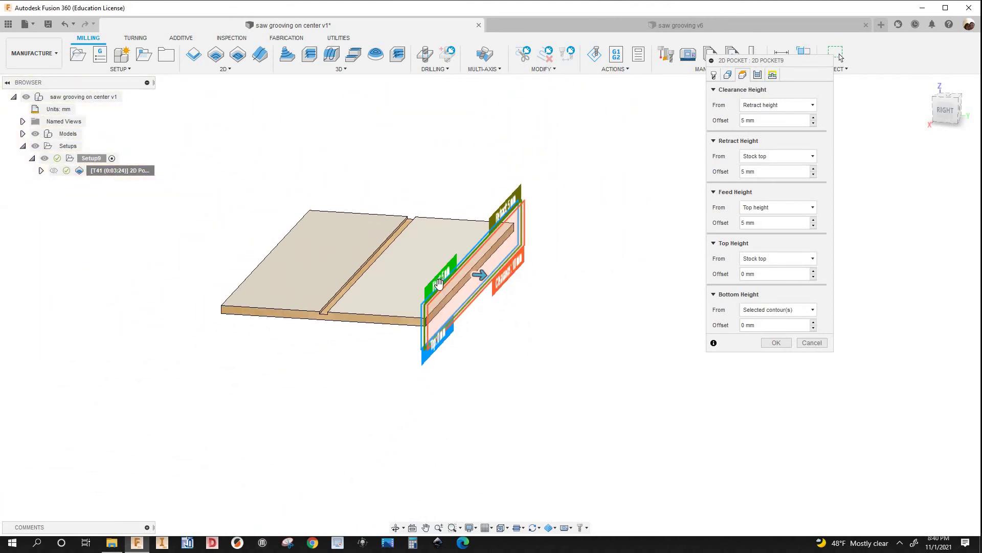
pyautogui.scroll(2, 423, 276)
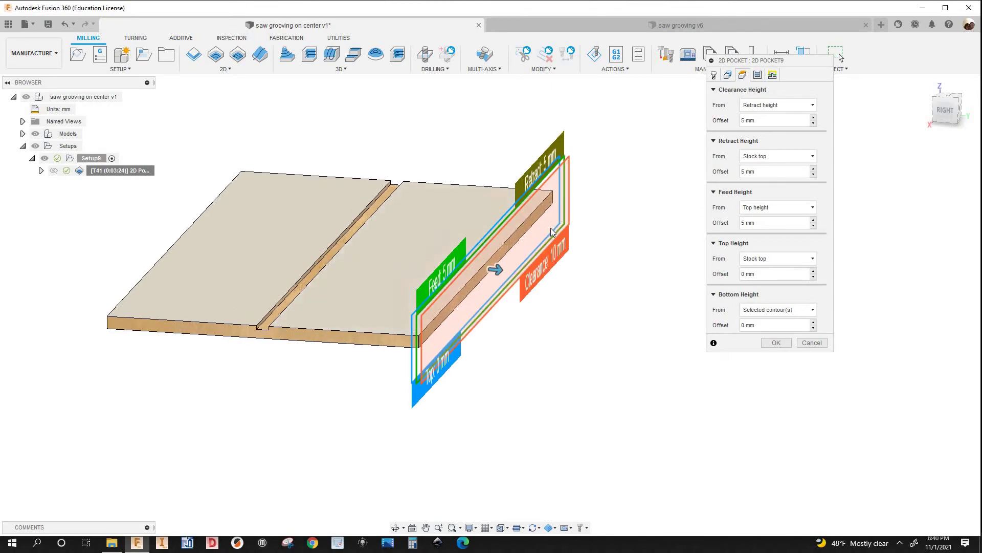
# - Reference the clearance height to a selection, the groove's side wall nearest the saw, with a 0 mm offset
pyautogui.click(770, 105)
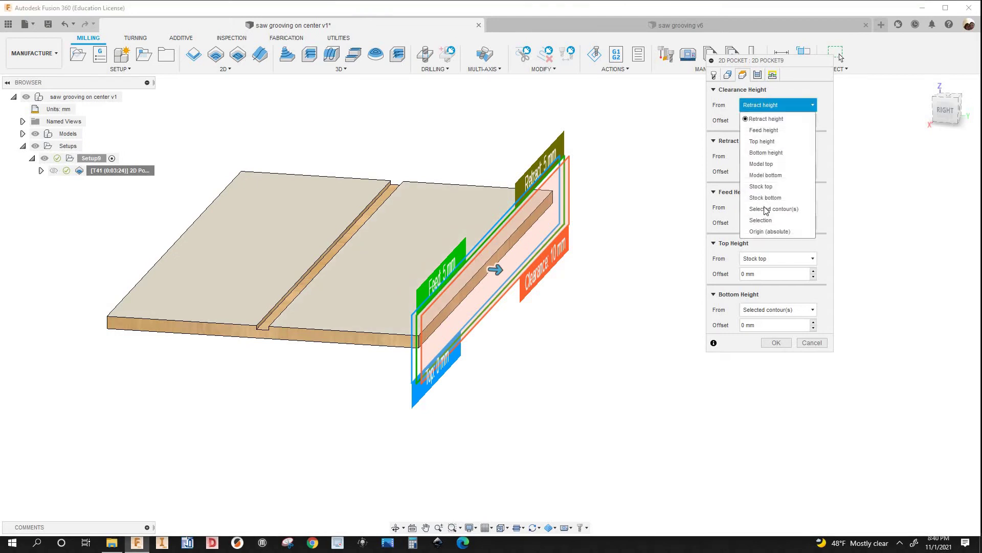
pyautogui.press('Return')
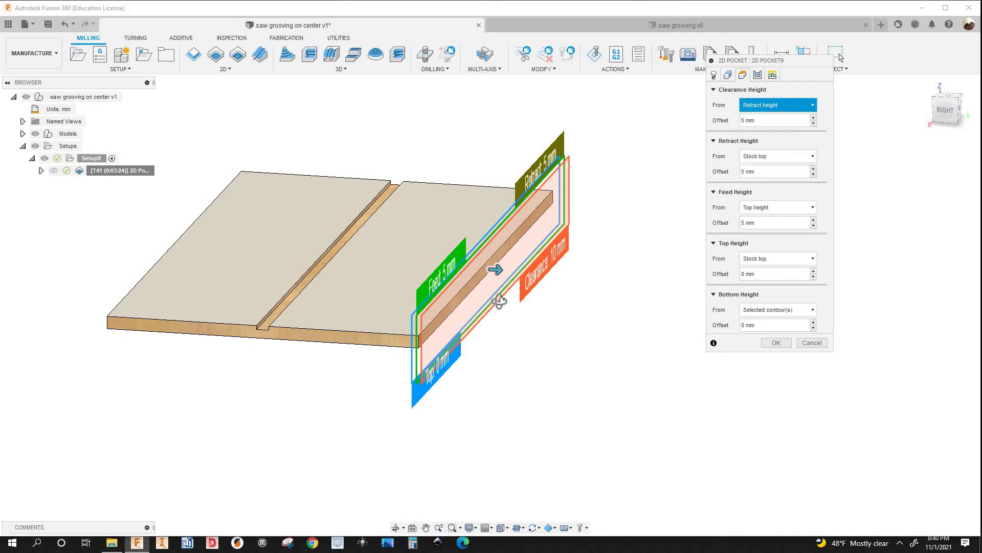
pyautogui.keyDown('shift'); pyautogui.moveTo(517, 298); pyautogui.dragTo(433, 322, button='middle'); pyautogui.keyUp('shift')
pyautogui.scroll(5, 445, 333)
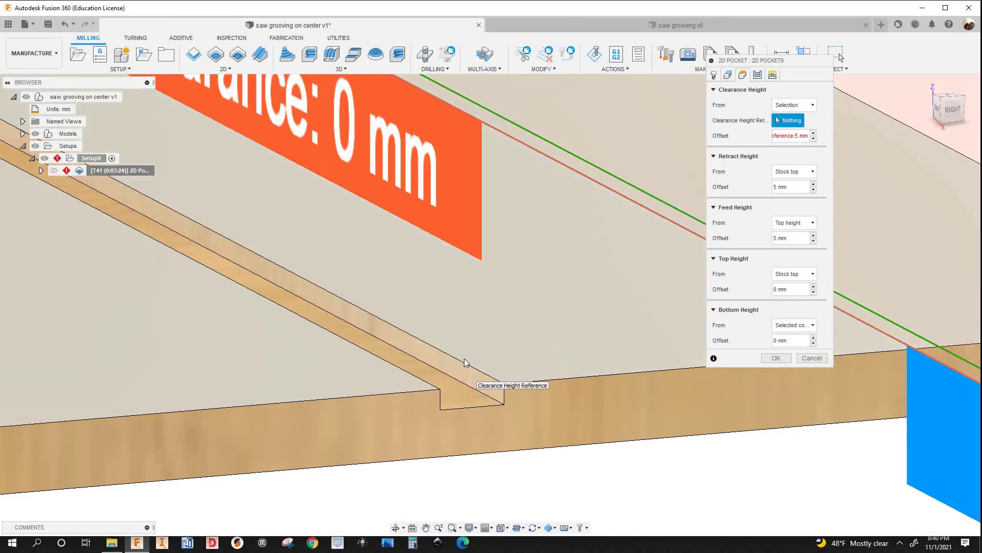
pyautogui.click(466, 361)
pyautogui.scroll(-5, 518, 288)
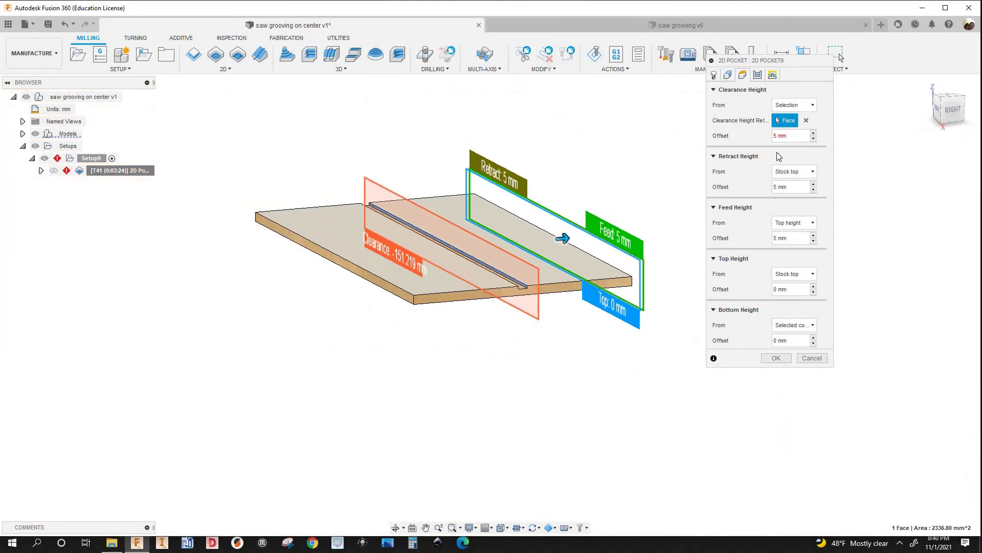
pyautogui.doubleClick(767, 134)
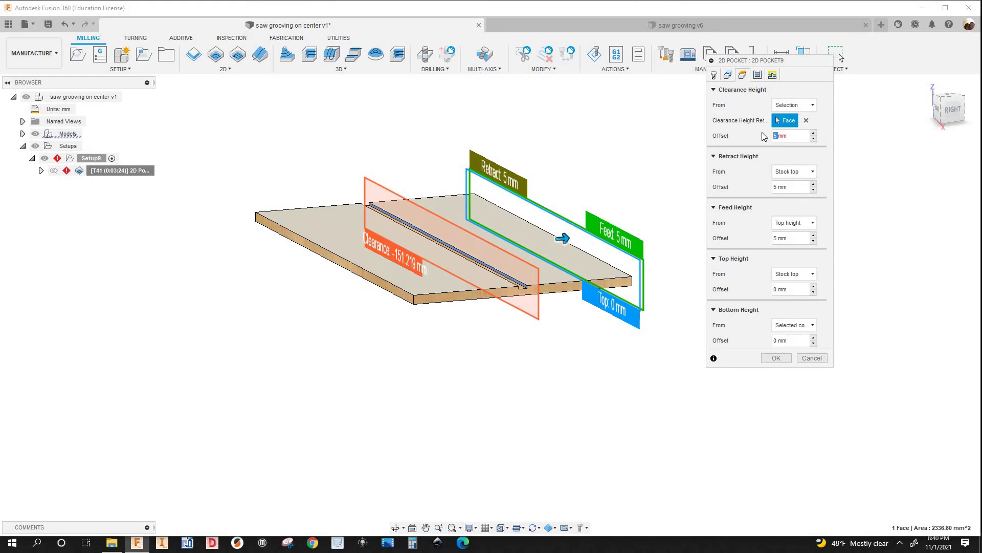
pyautogui.write('0')
# - Reference the retract height to the same groove wall by selection, with a 0 mm offset
pyautogui.click(788, 171)
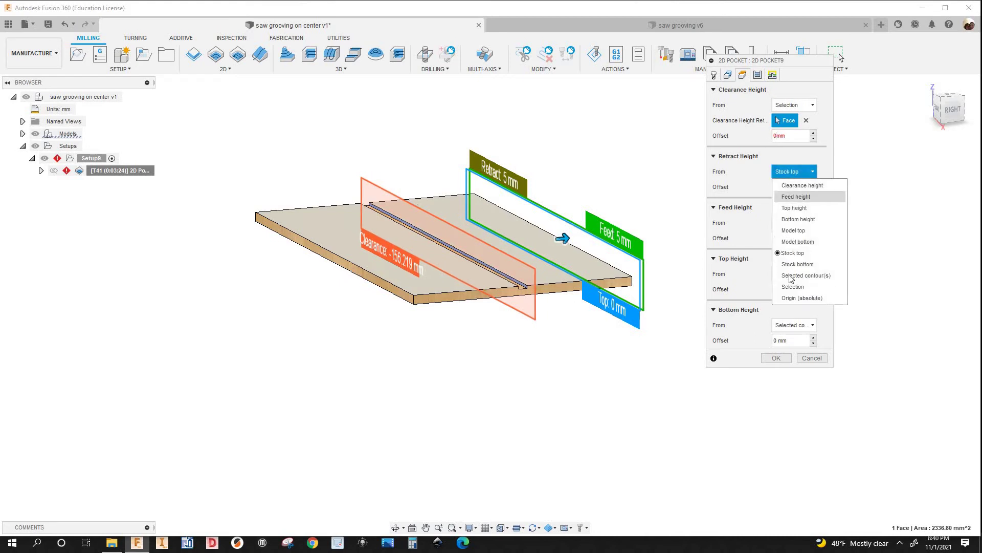
pyautogui.click(793, 287)
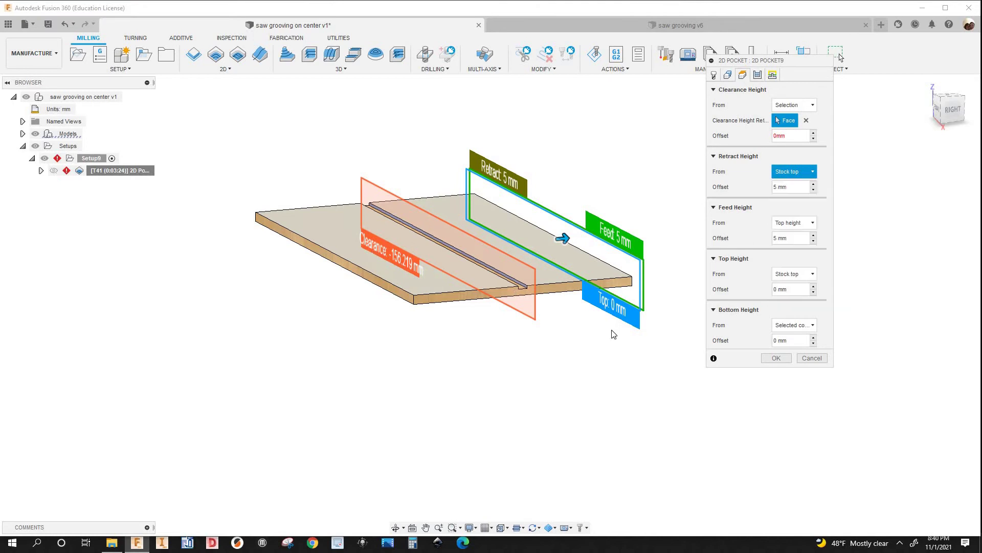
pyautogui.scroll(8, 357, 290)
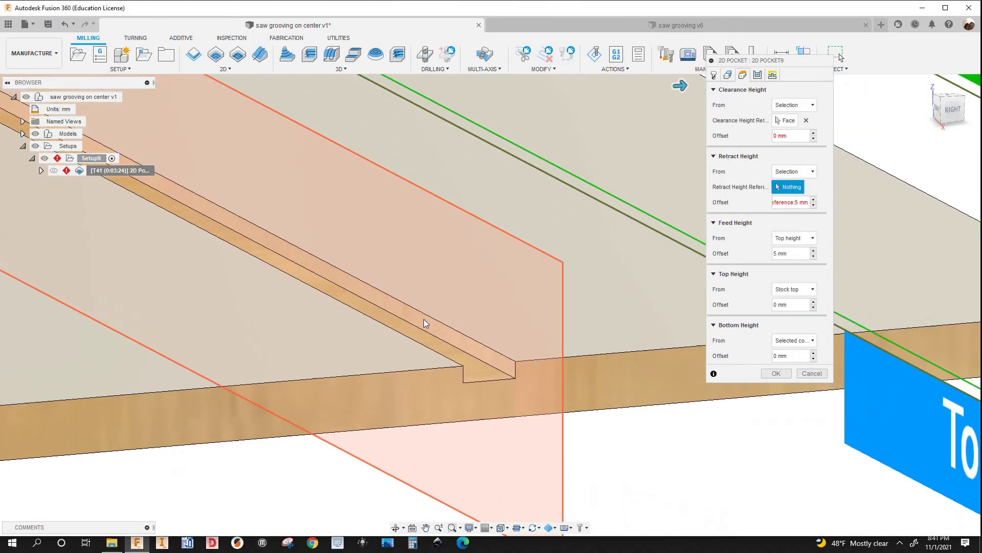
pyautogui.click(409, 306)
pyautogui.scroll(-5, 409, 306)
pyautogui.press('Tab')
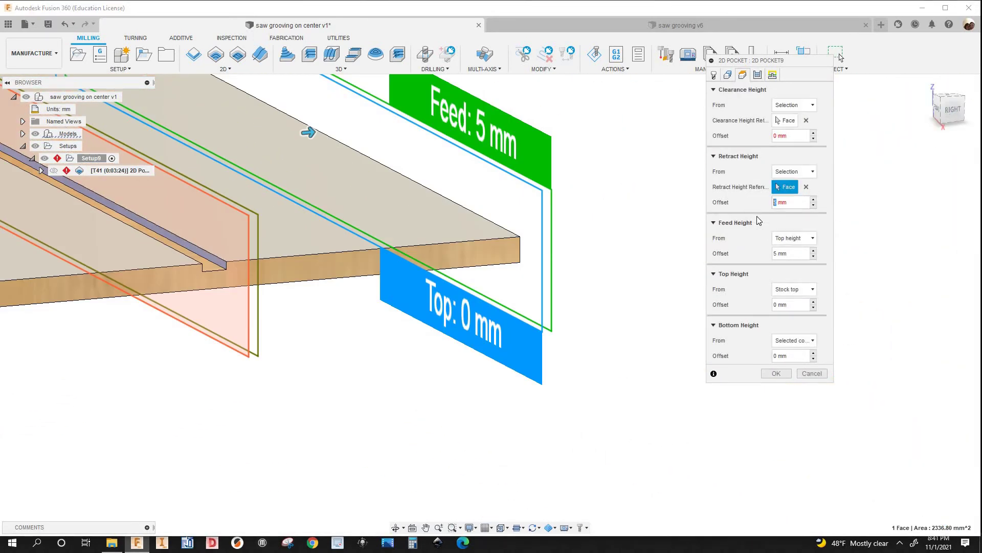
pyautogui.write('0')
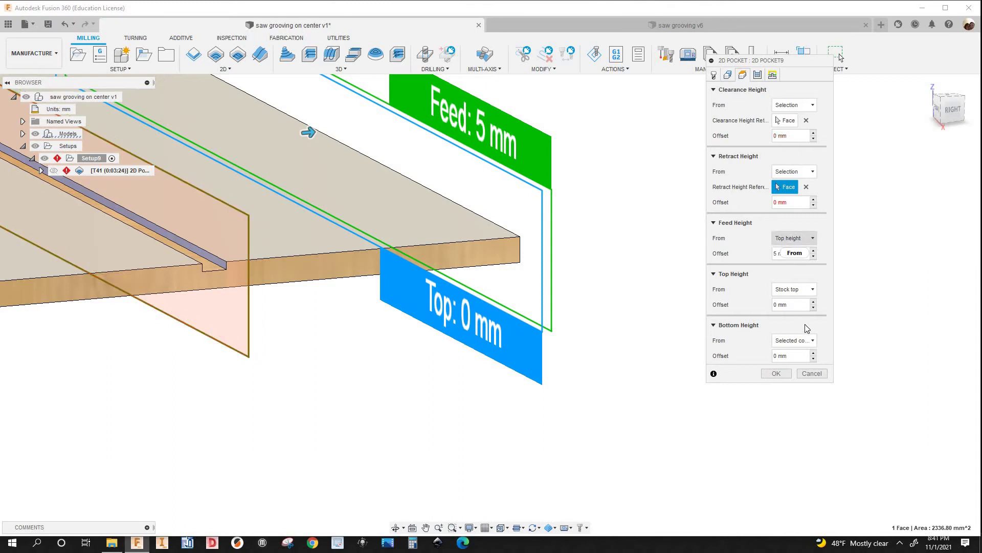
# - Set the feed height from a selection of that groove wall, with a 0 mm offset
pyautogui.click(793, 239)
pyautogui.click(793, 365)
pyautogui.scroll(6, 234, 286)
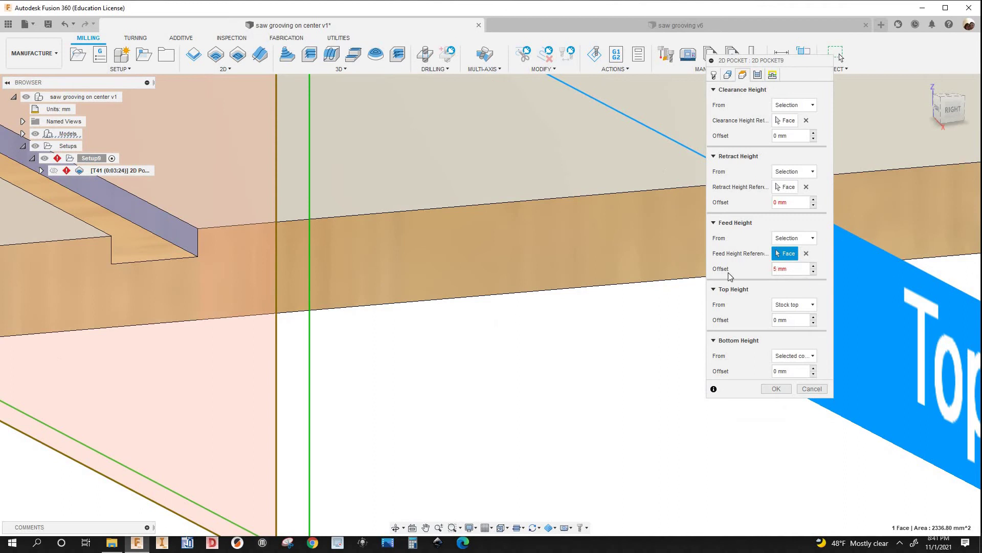
pyautogui.write('0')
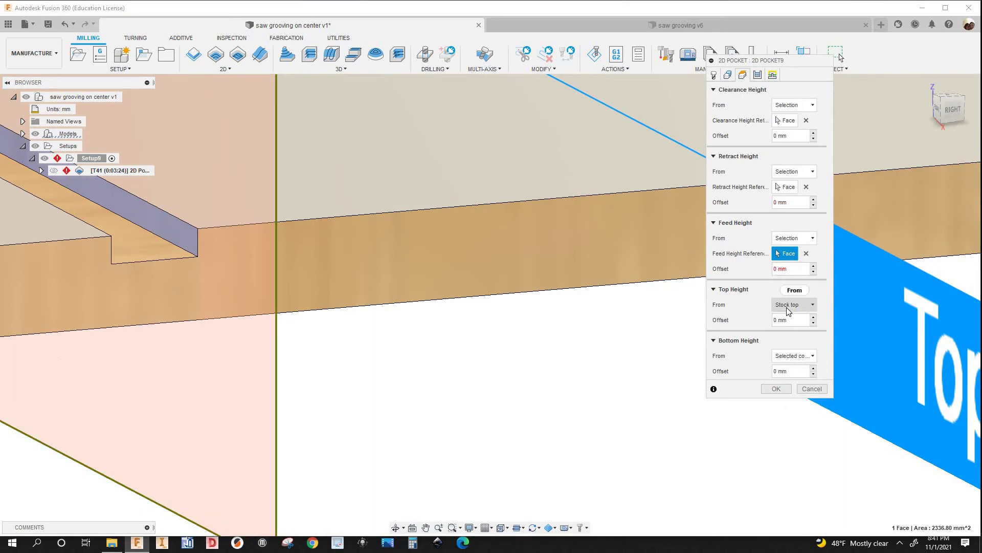
# - Set the top height from a selection, using the same groove wall as its reference face
pyautogui.click(790, 307)
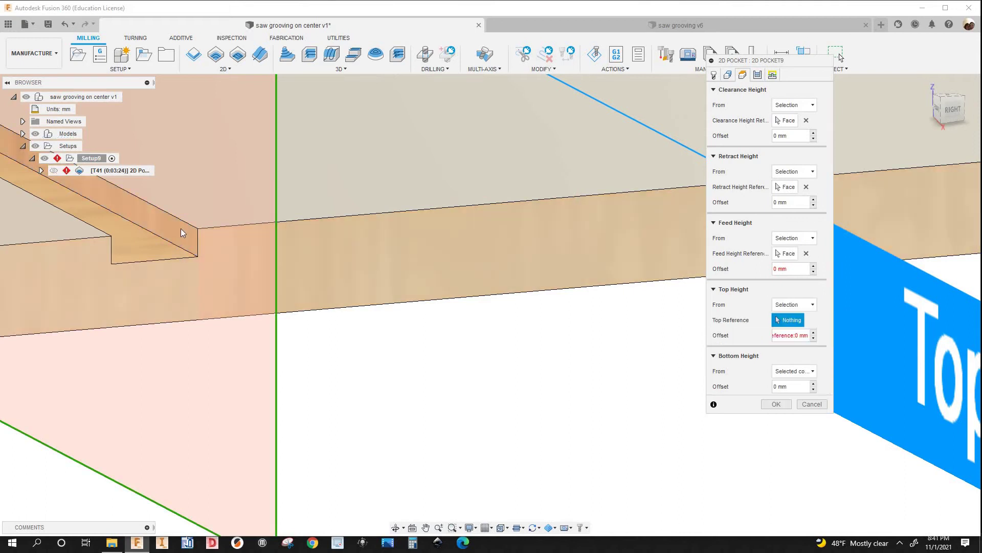
pyautogui.scroll(5, 181, 228)
pyautogui.scroll(-5, 597, 291)
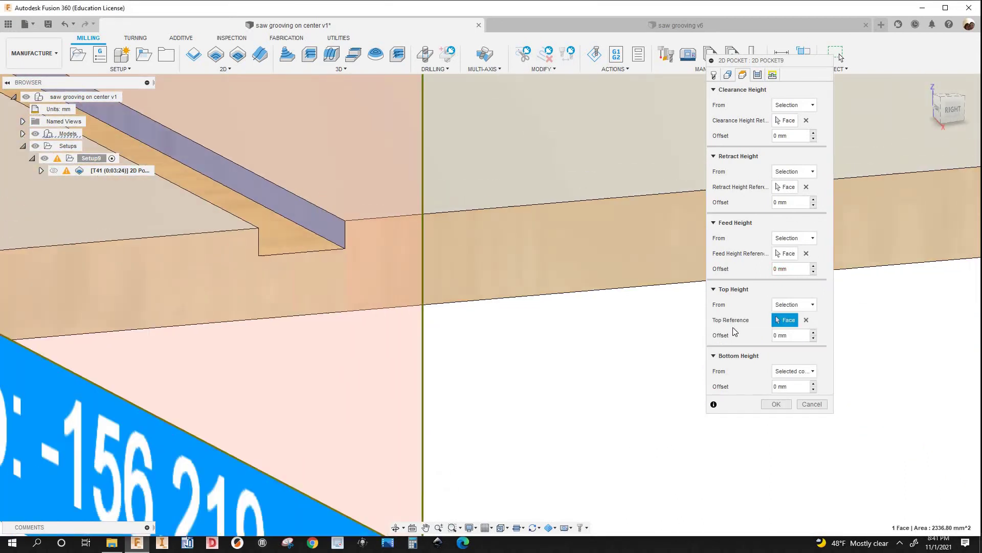
pyautogui.scroll(3, 592, 277)
pyautogui.scroll(-3, 731, 335)
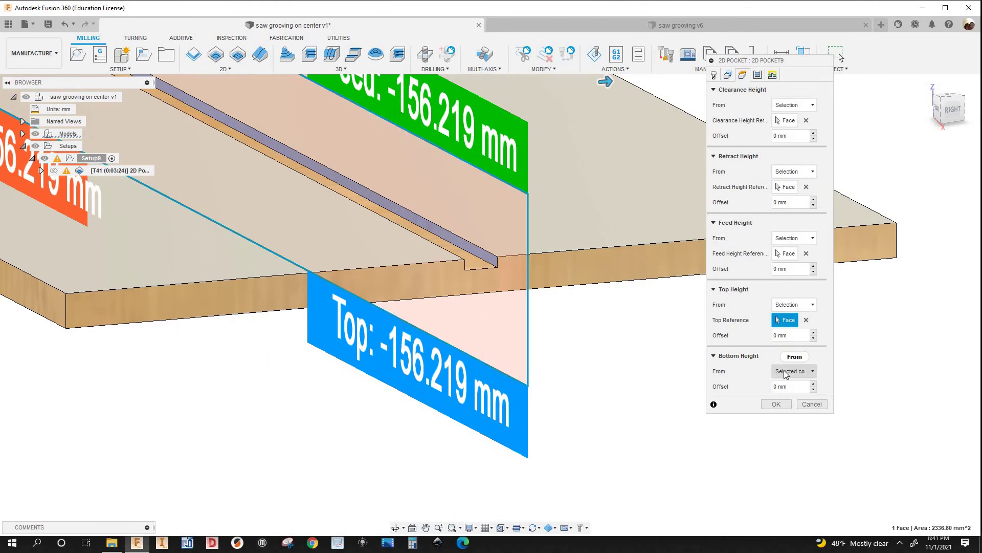
# - Set the bottom height from a selection, using the groove's opposite side wall as its reference face
pyautogui.click(786, 372)
pyautogui.press('Return')
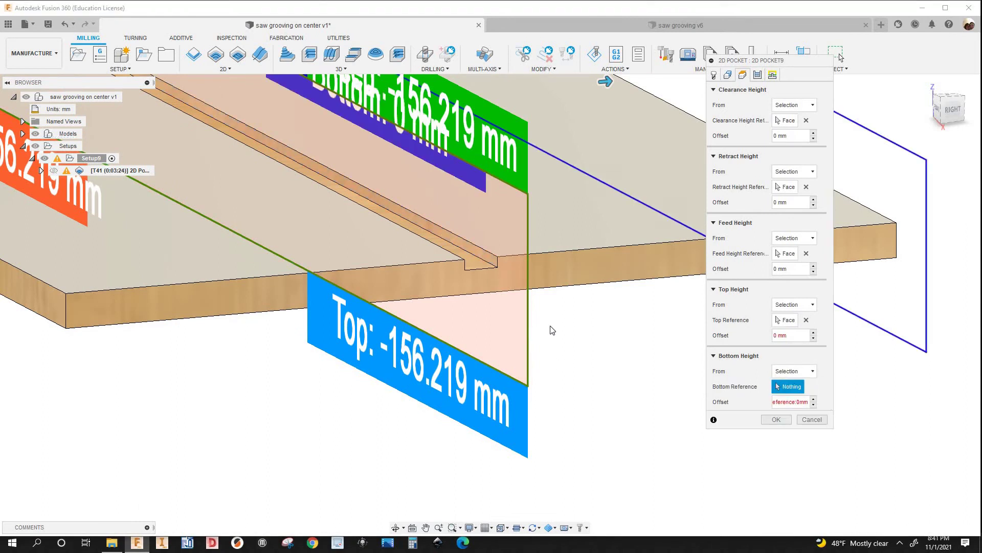
pyautogui.scroll(-4, 499, 324)
pyautogui.scroll(6, 206, 311)
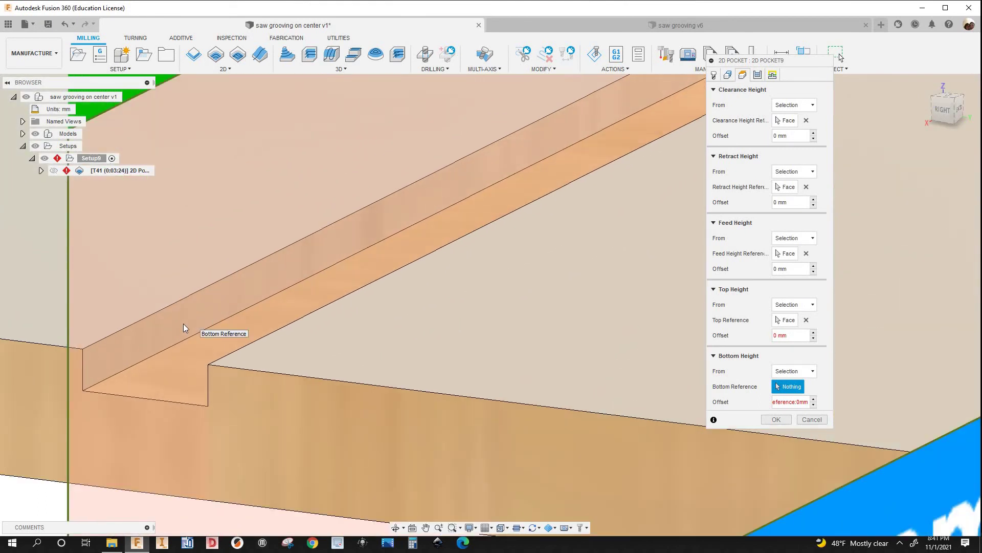
pyautogui.click(181, 325)
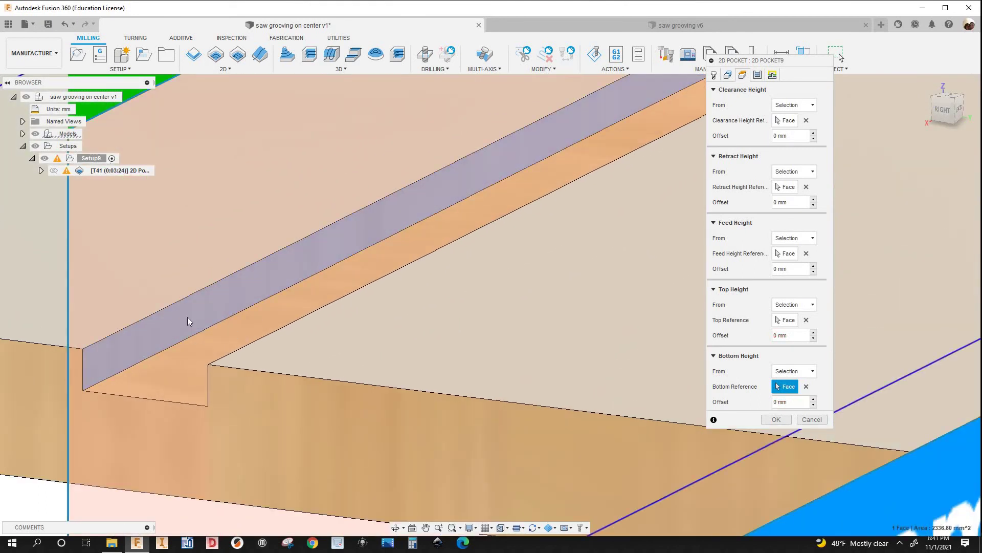
pyautogui.scroll(-2, 187, 317)
pyautogui.scroll(-2, 187, 321)
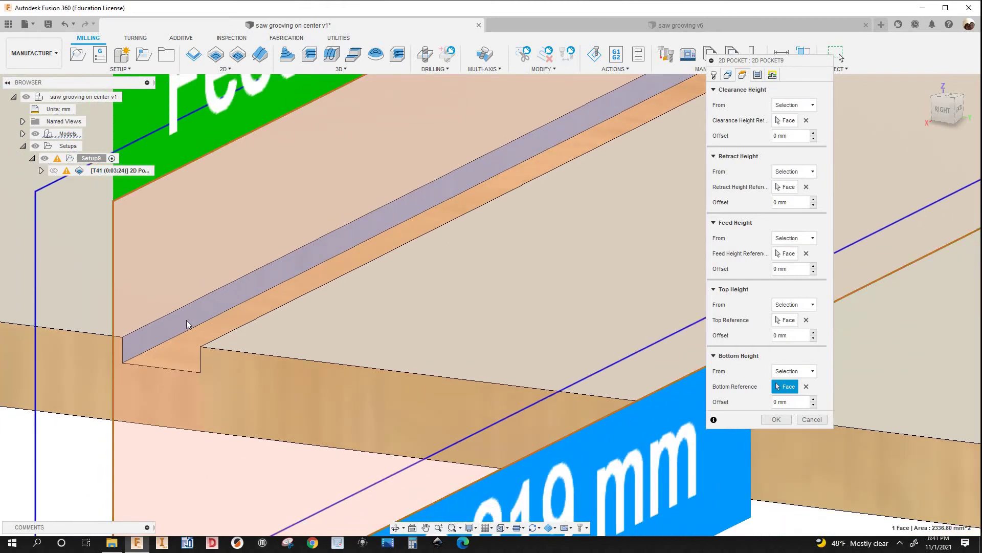
pyautogui.scroll(2, 186, 325)
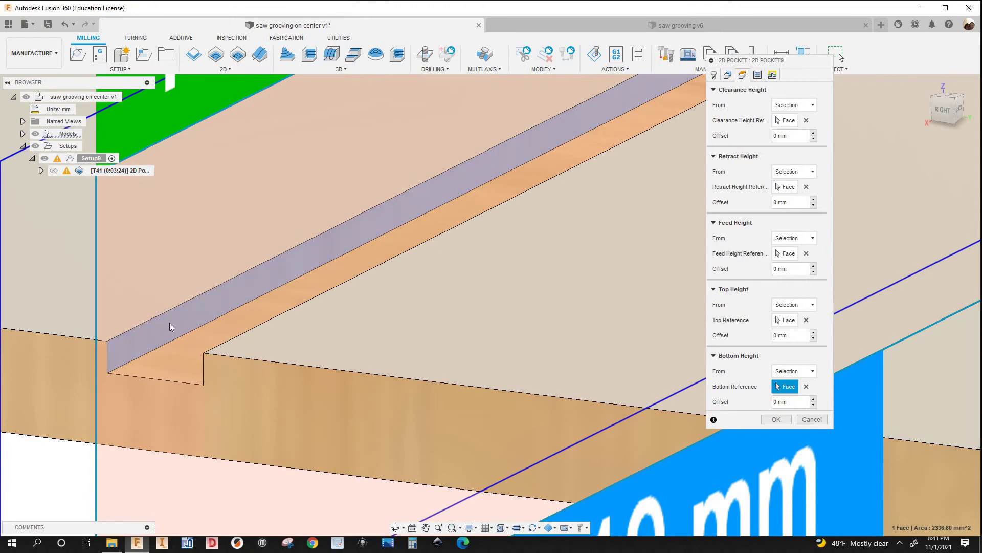
pyautogui.scroll(2, 170, 323)
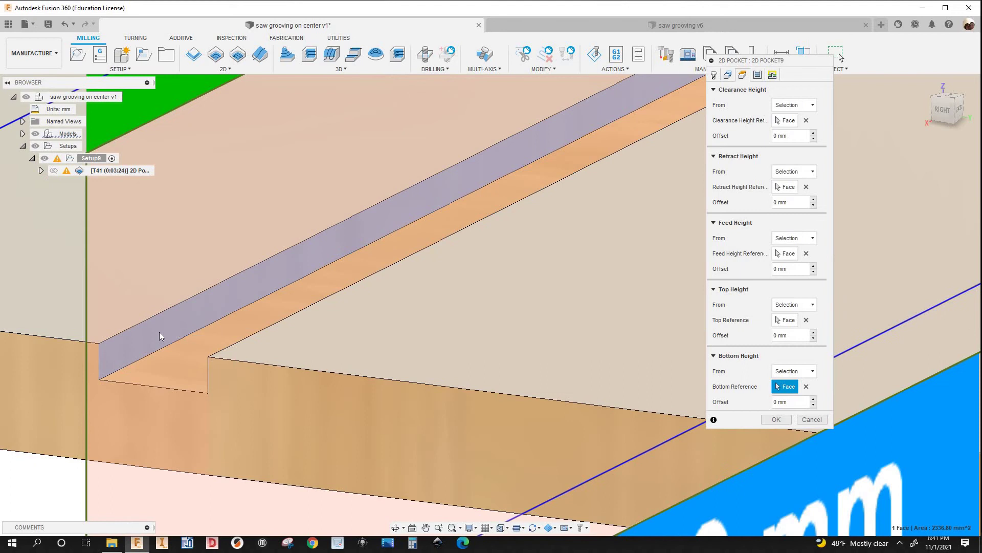
pyautogui.scroll(-1, 114, 358)
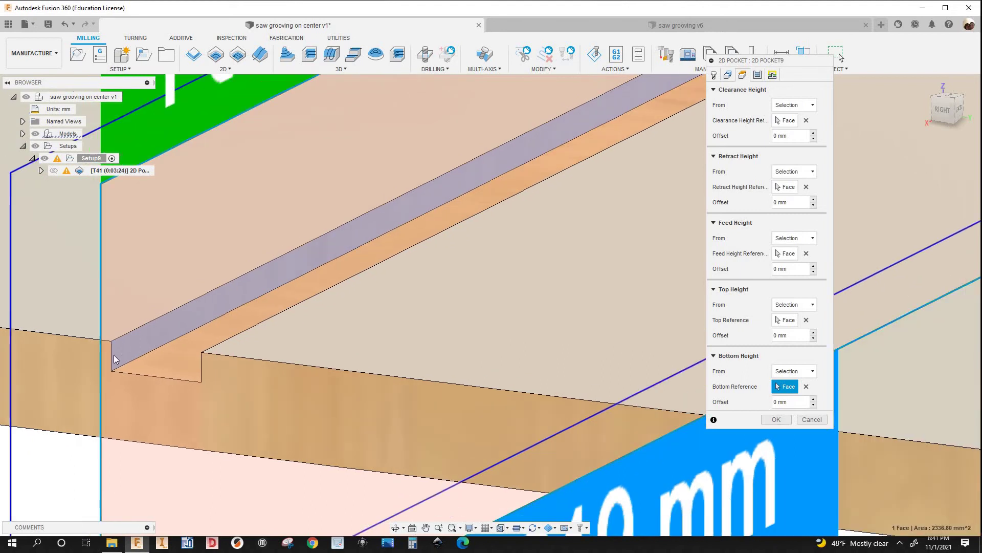
# - Replace the bottom height reference with the short vertical edge at the end of the groove wall opposite the top reference
pyautogui.scroll(1, 109, 361)
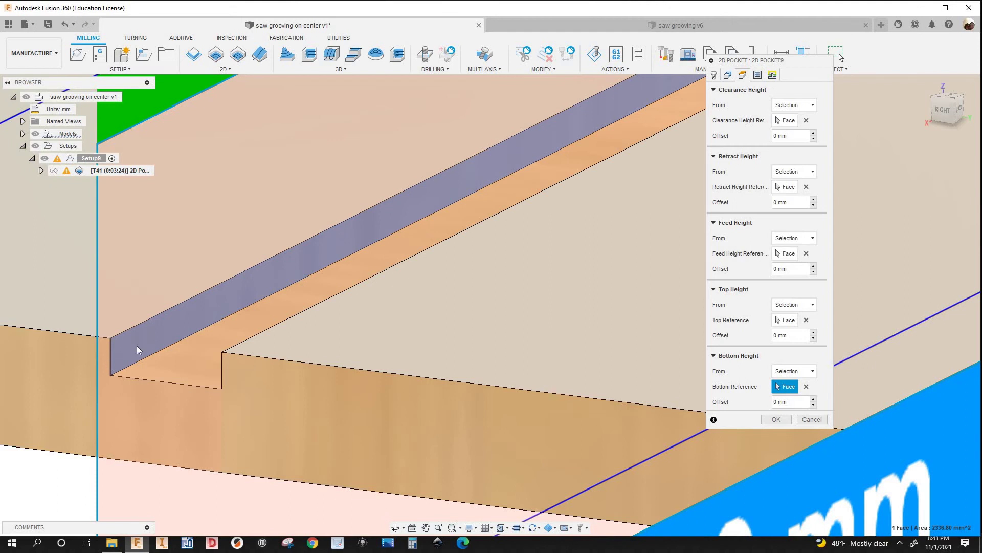
pyautogui.scroll(-1, 153, 332)
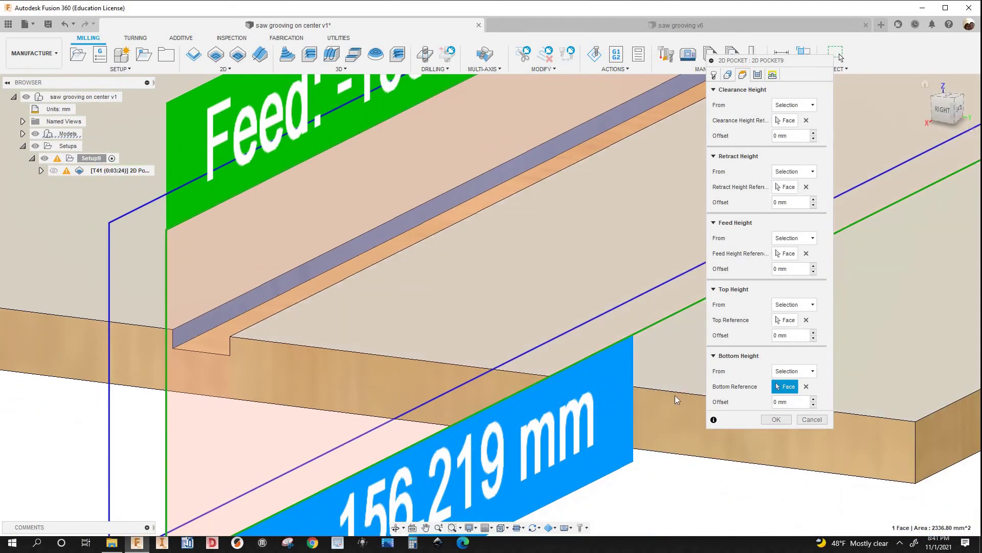
pyautogui.scroll(5, 217, 348)
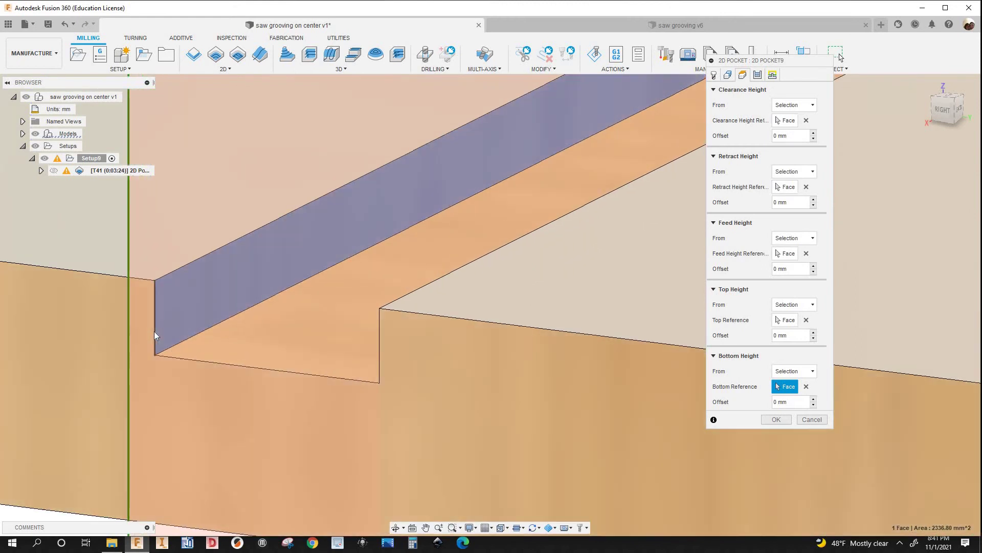
pyautogui.click(156, 335)
pyautogui.scroll(1, 156, 336)
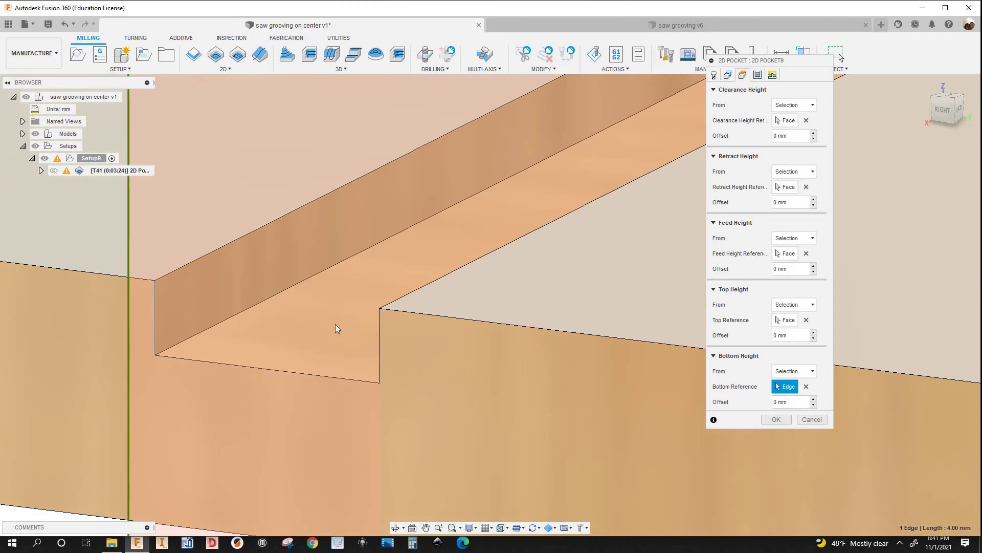
pyautogui.scroll(-3, 267, 307)
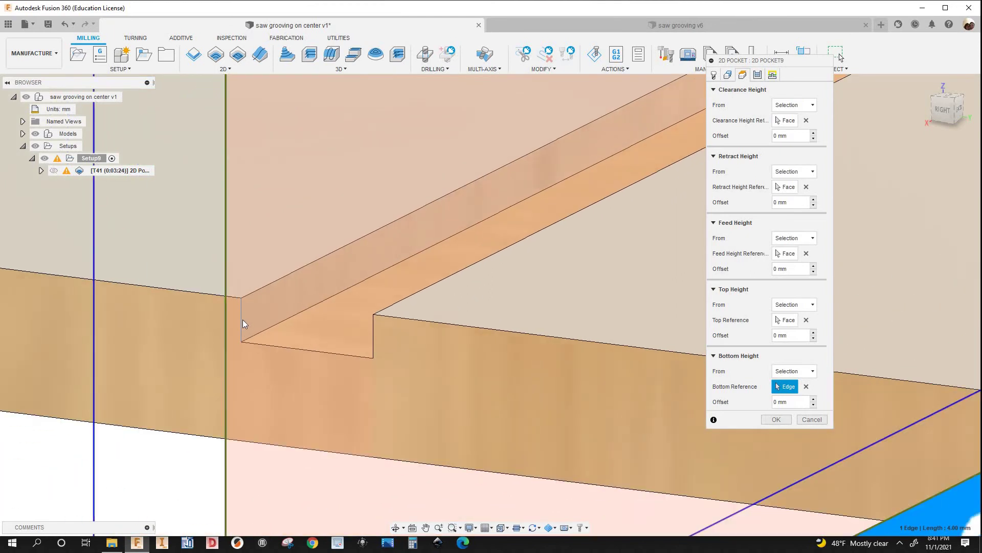
pyautogui.scroll(3, 243, 322)
pyautogui.scroll(-2, 532, 300)
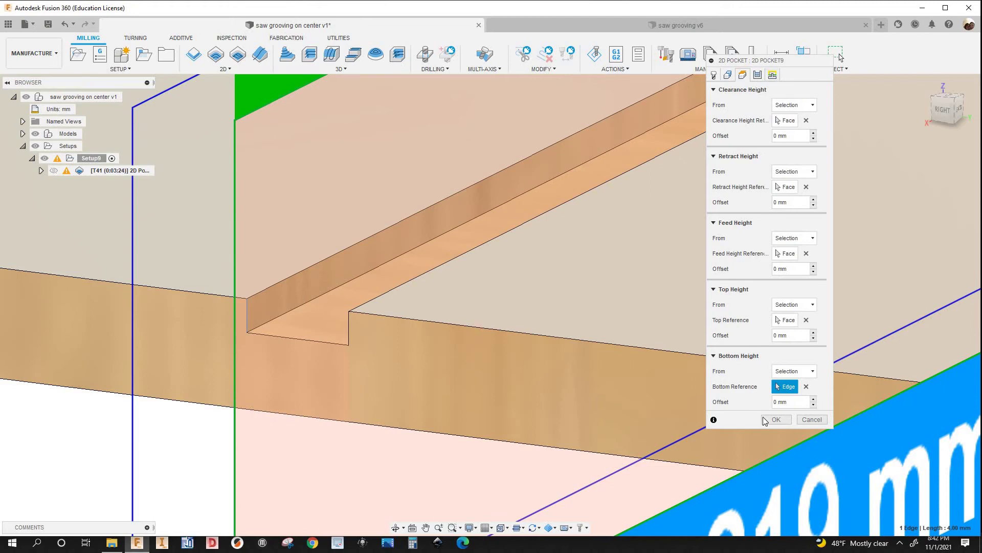
pyautogui.scroll(-5, 439, 262)
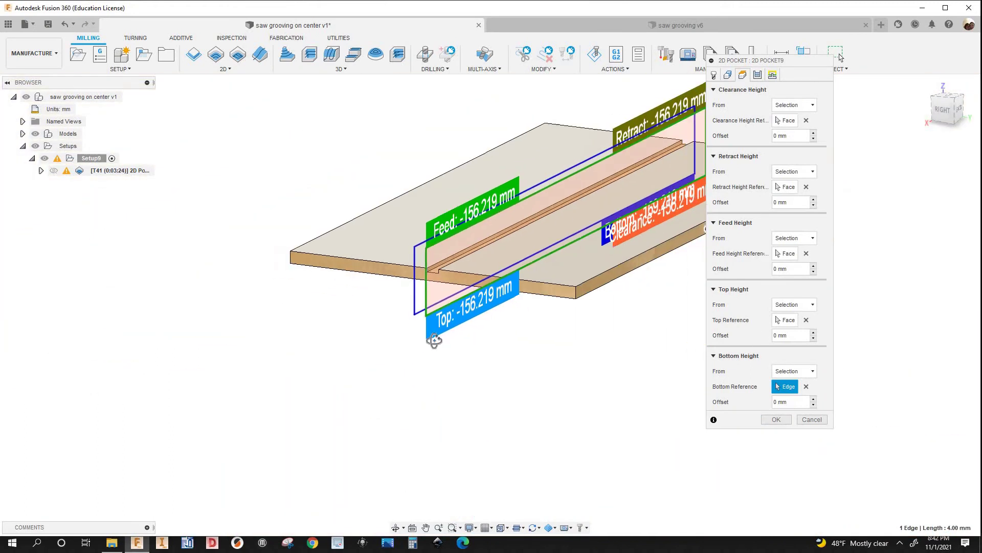
pyautogui.keyDown('shift'); pyautogui.moveTo(538, 330); pyautogui.dragTo(562, 333, button='middle'); pyautogui.keyUp('shift')
# - Decline ignoring the height warnings and set the 2D Pocket's linking safe distance to 0 mm
pyautogui.click(776, 419)
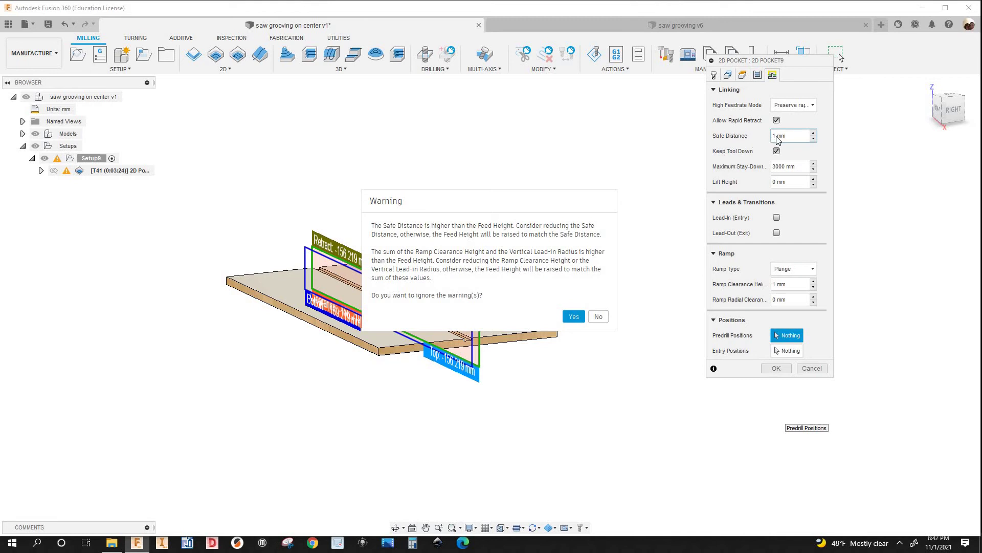
pyautogui.click(603, 318)
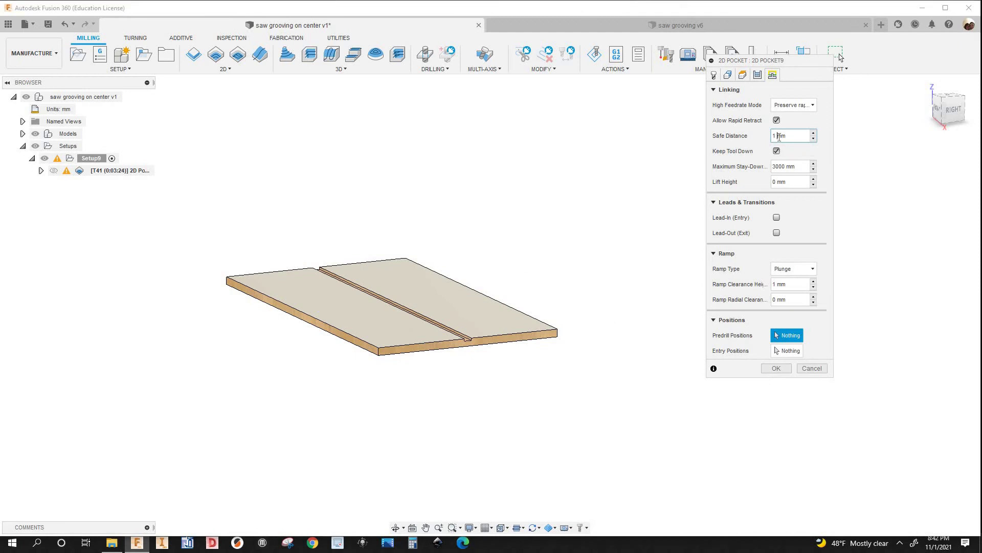
pyautogui.doubleClick(776, 136)
pyautogui.click(743, 75)
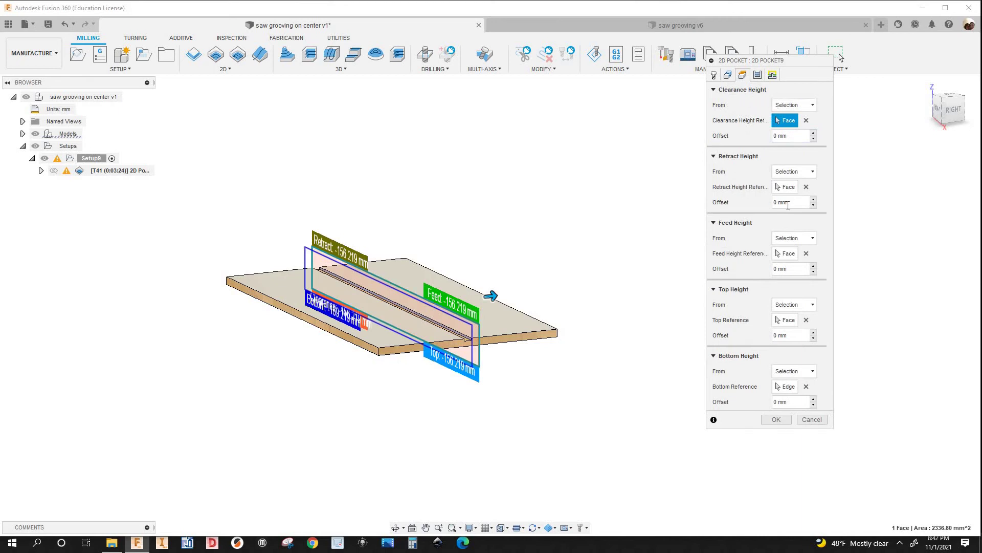
pyautogui.click(772, 77)
pyautogui.click(743, 137)
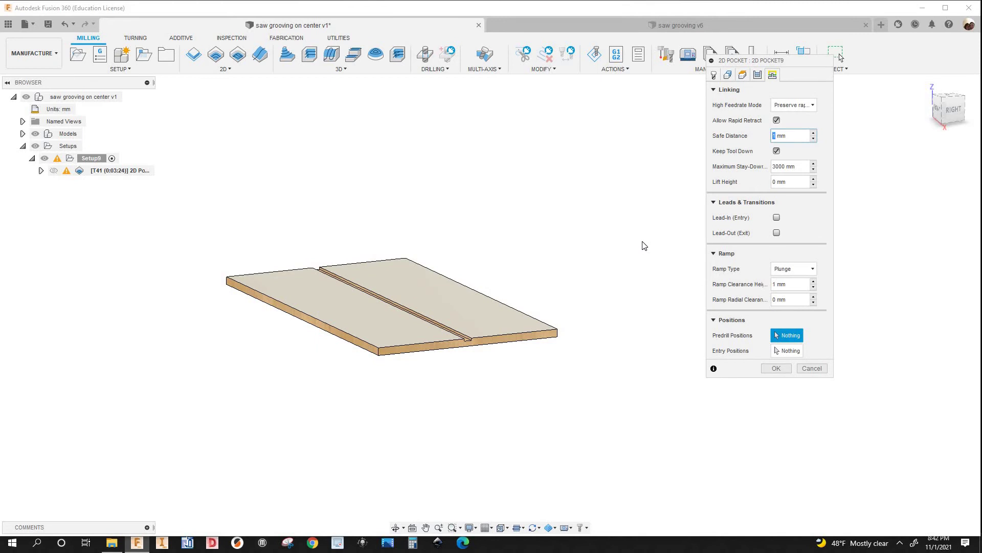
pyautogui.write('0')
pyautogui.click(775, 370)
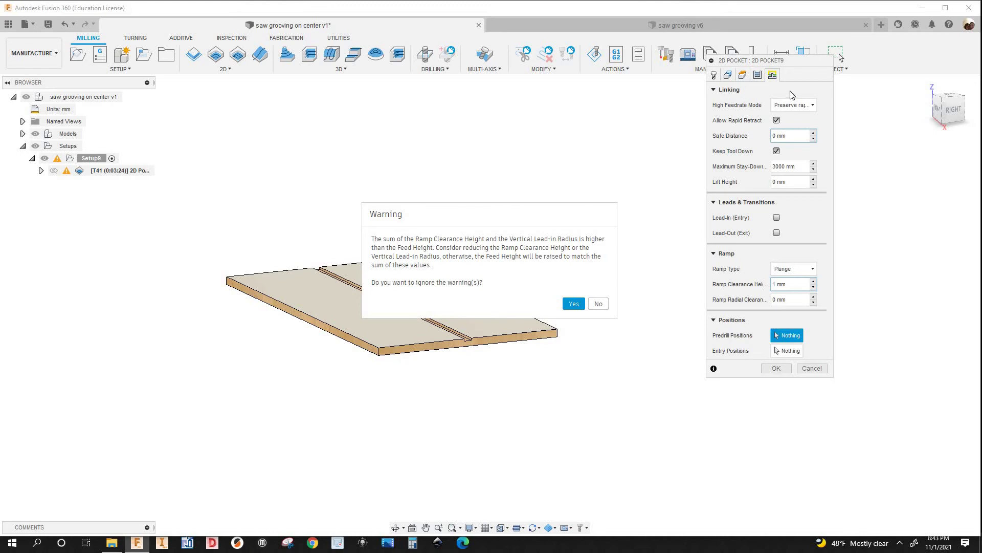
# - Set the ramp clearance height to 0 mm and accept the 2D Pocket operation to regenerate its toolpath
pyautogui.click(599, 306)
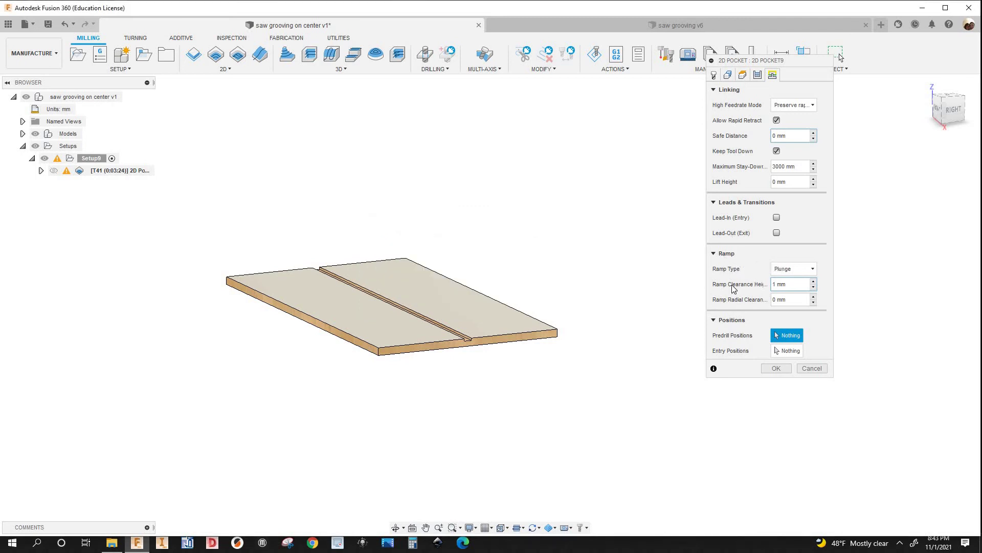
pyautogui.click(775, 287)
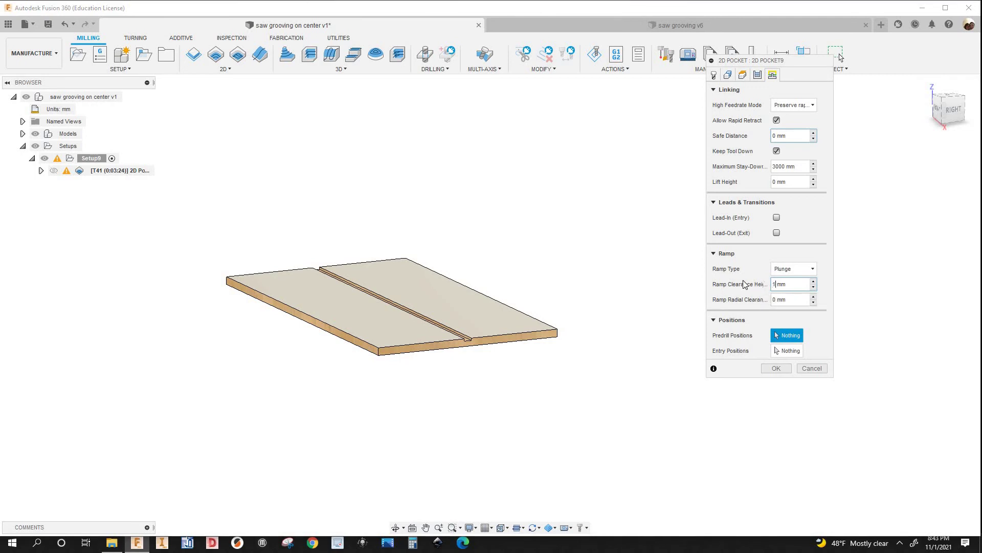
pyautogui.hotkey('shift', 'Right')
pyautogui.write('0')
pyautogui.click(770, 367)
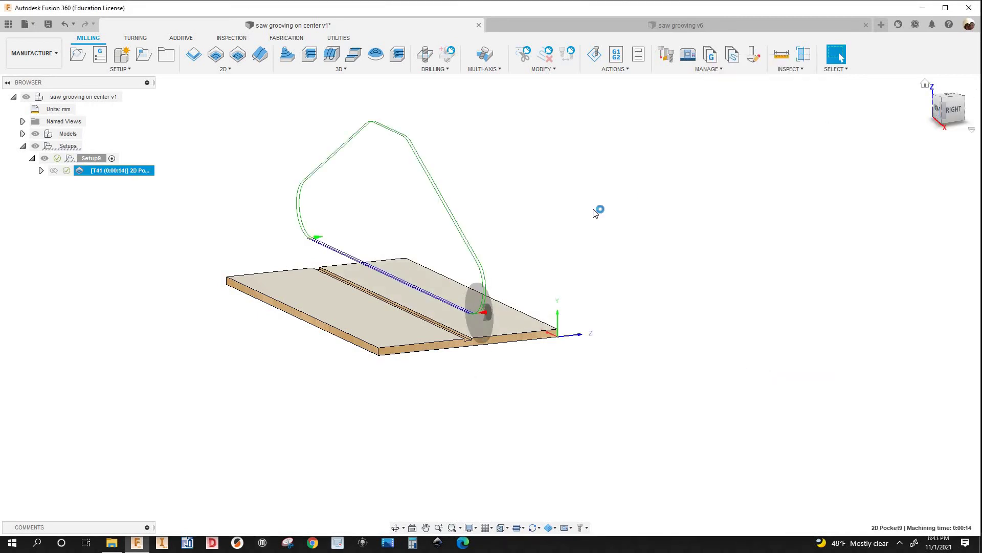
# - Start simulating the 2D Pocket operation in an isometric view, with the toolpath display hidden
pyautogui.press('F6')
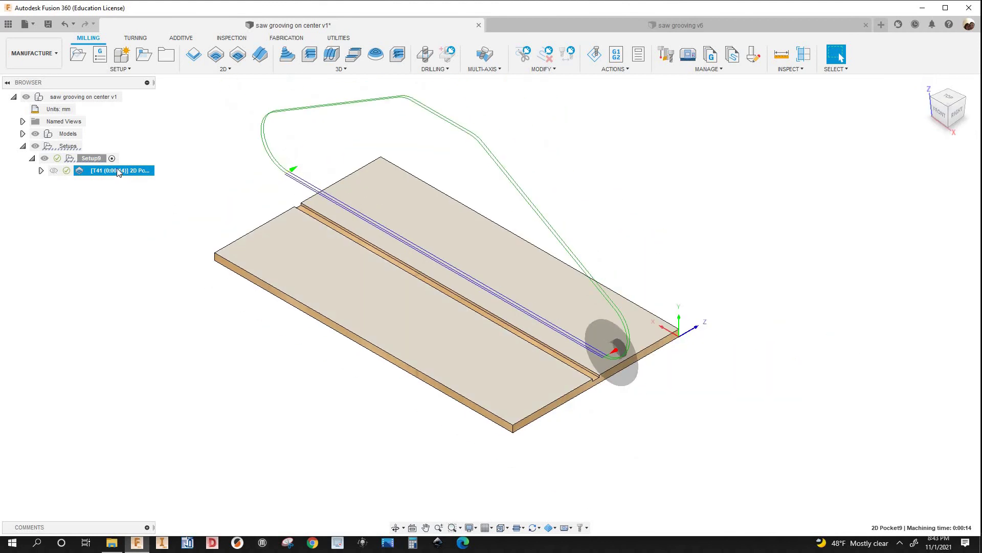
pyautogui.rightClick(117, 171)
pyautogui.hotkey('alt', 's')
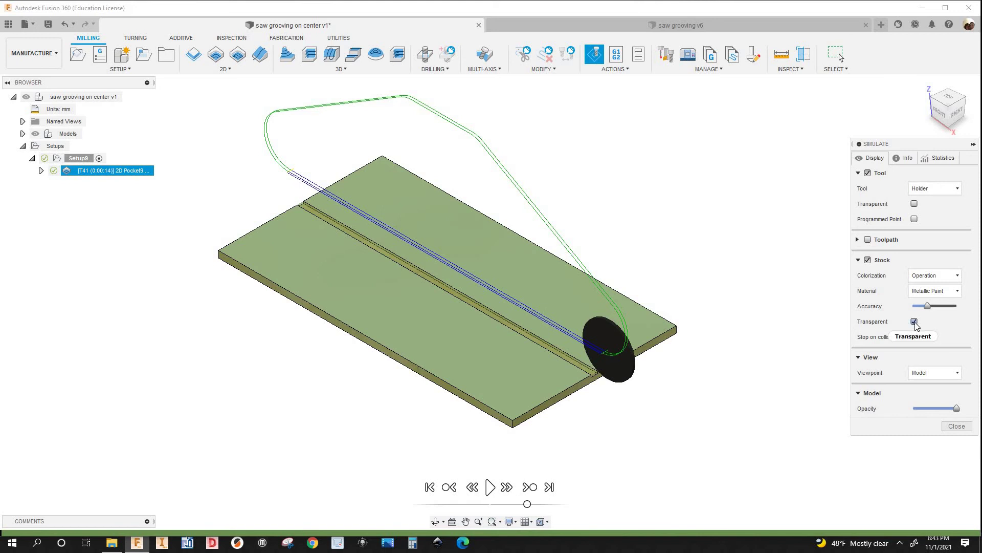
pyautogui.click(914, 321)
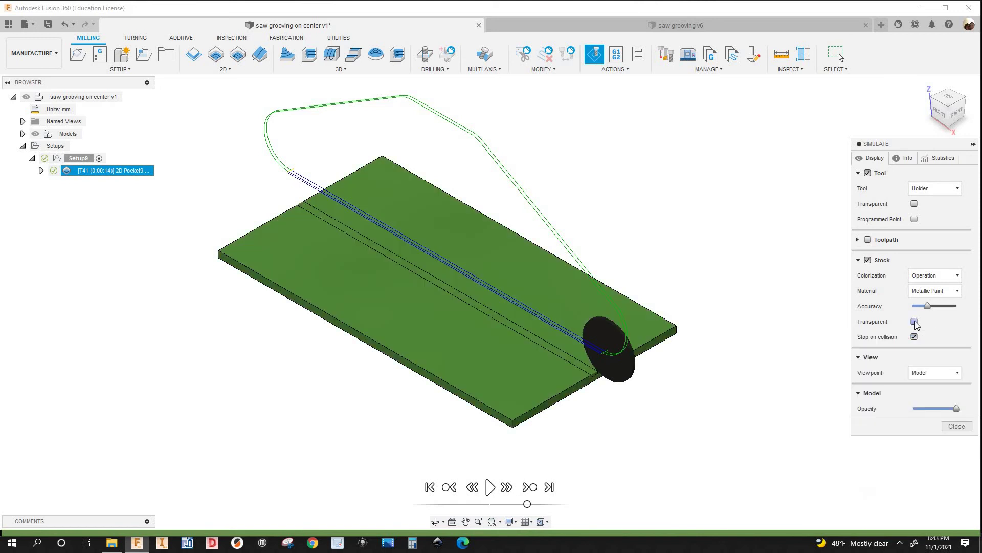
pyautogui.click(868, 239)
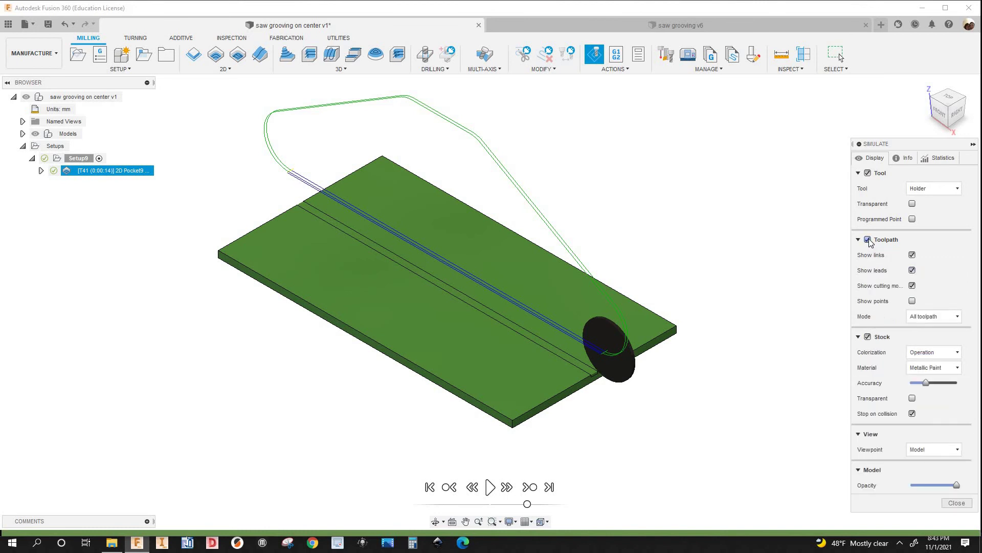
pyautogui.click(868, 239)
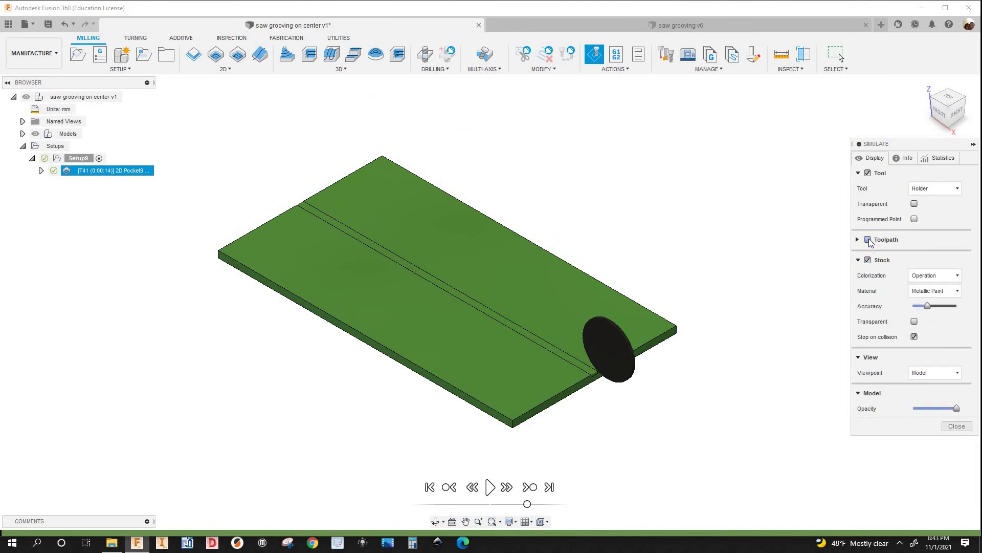
pyautogui.click(868, 239)
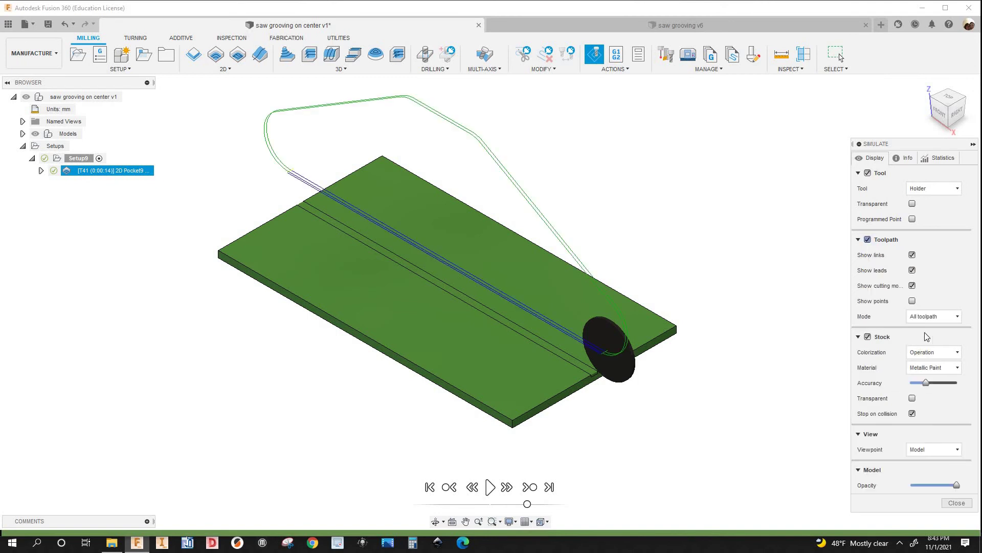
pyautogui.click(868, 239)
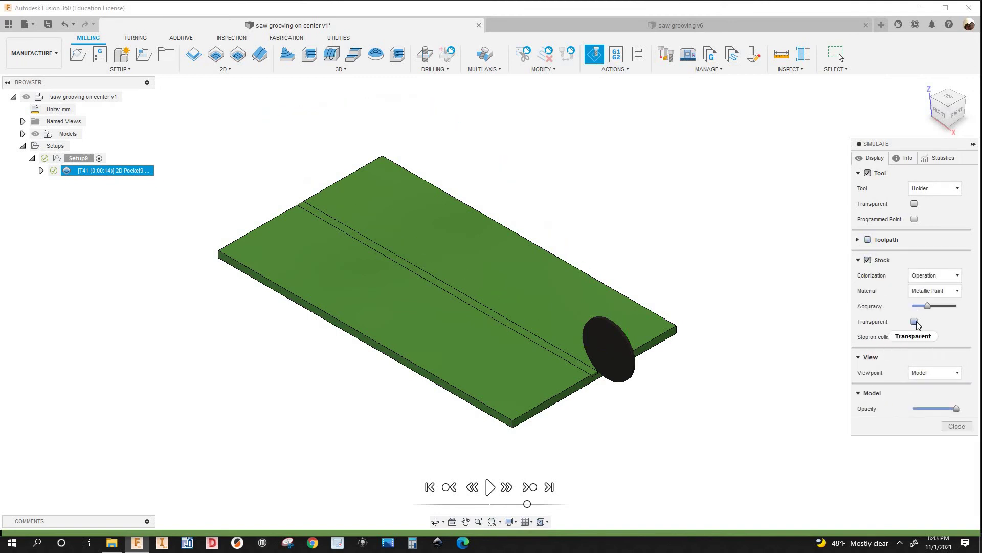
# - Play the simulation with transparent stock and check the saw blade's passes along the groove
pyautogui.scroll(3, 710, 408)
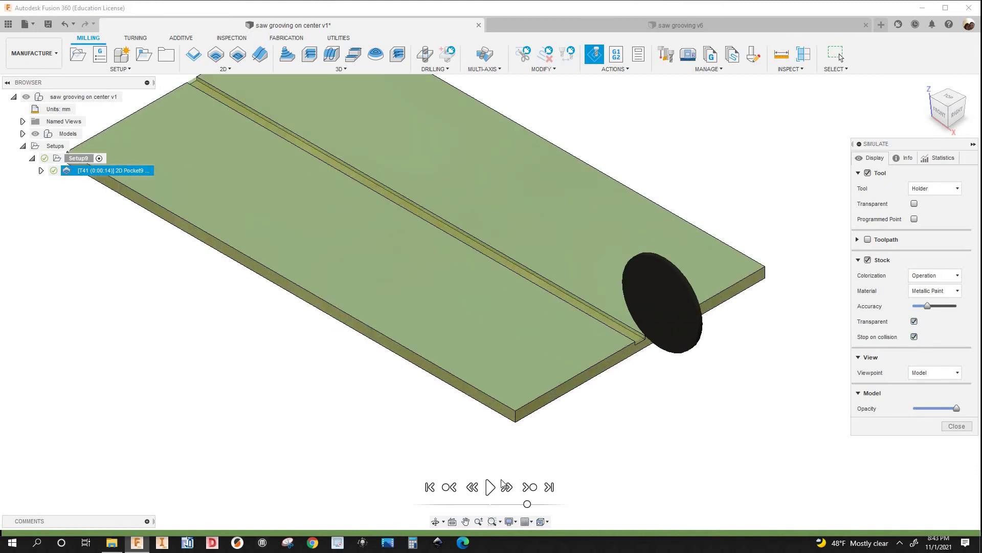
pyautogui.click(490, 488)
pyautogui.scroll(-3, 524, 506)
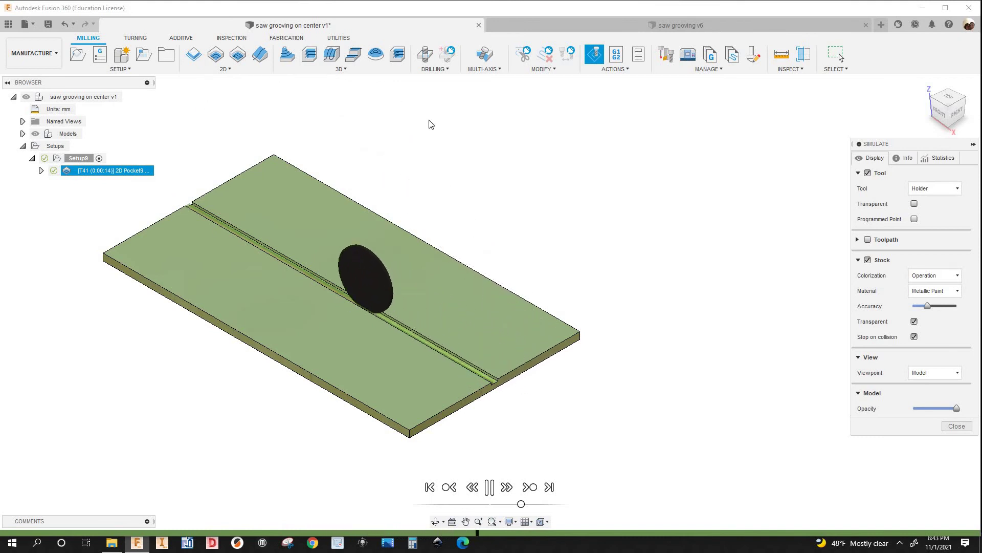
pyautogui.scroll(-1, 395, 339)
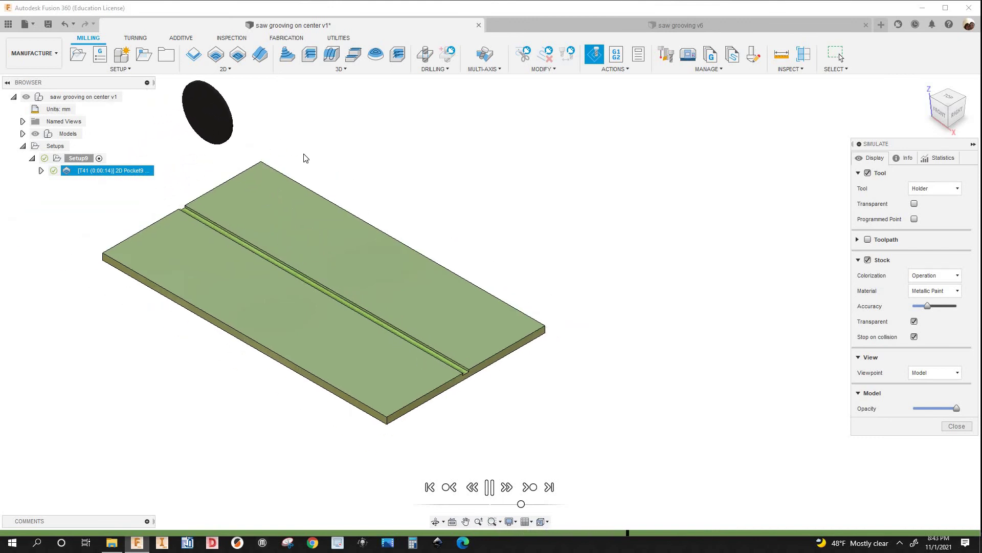
pyautogui.scroll(-1, 548, 320)
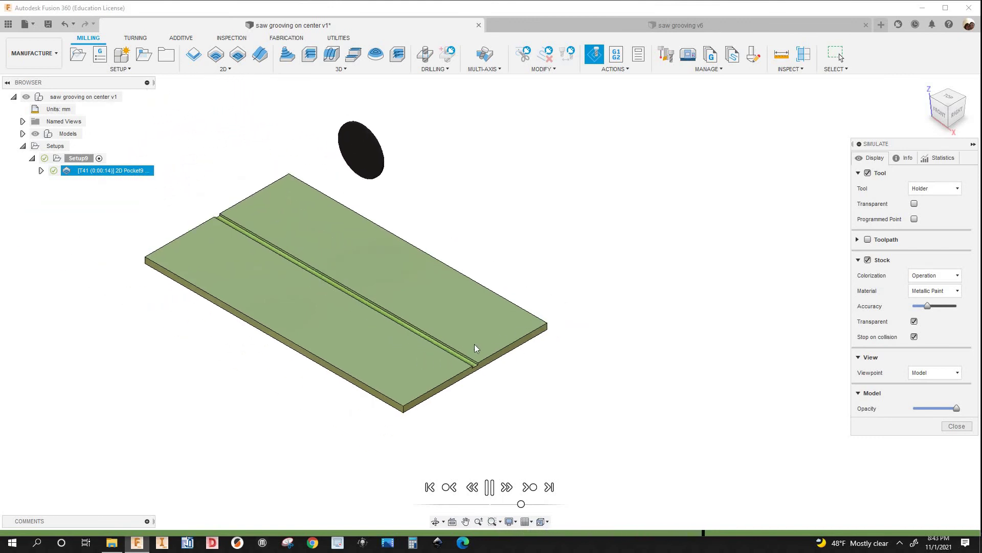
pyautogui.scroll(5, 446, 342)
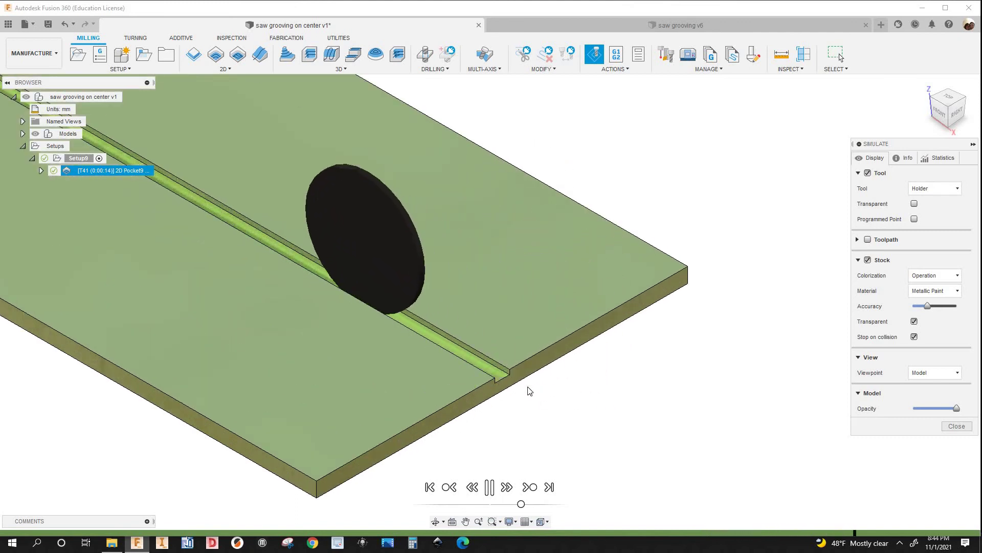
pyautogui.scroll(-1, 530, 390)
pyautogui.scroll(-1, 529, 391)
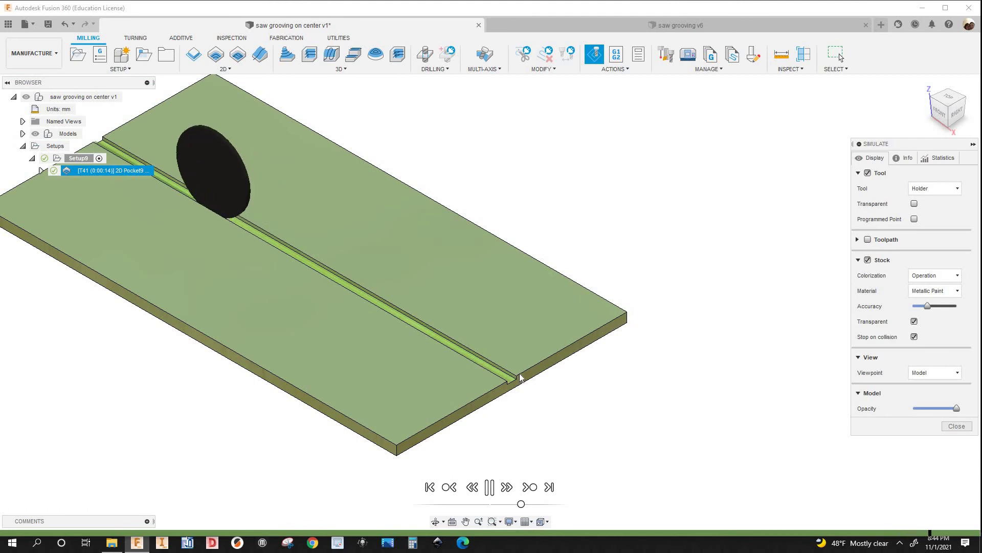
pyautogui.scroll(-2, 240, 240)
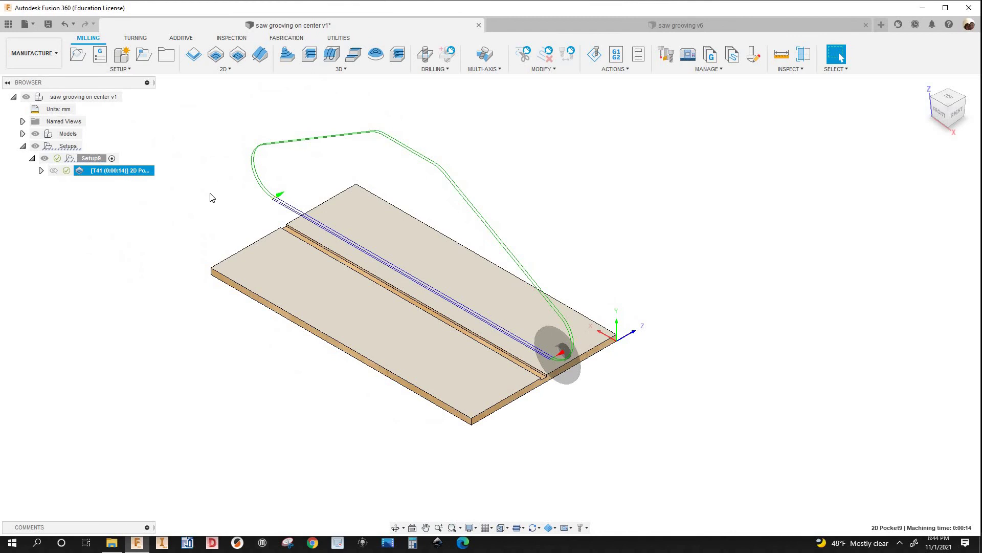
# - Open post processing for the 2D Pocket operation, choose Groove as the saw mode, and review the remaining post properties
pyautogui.rightClick(123, 171)
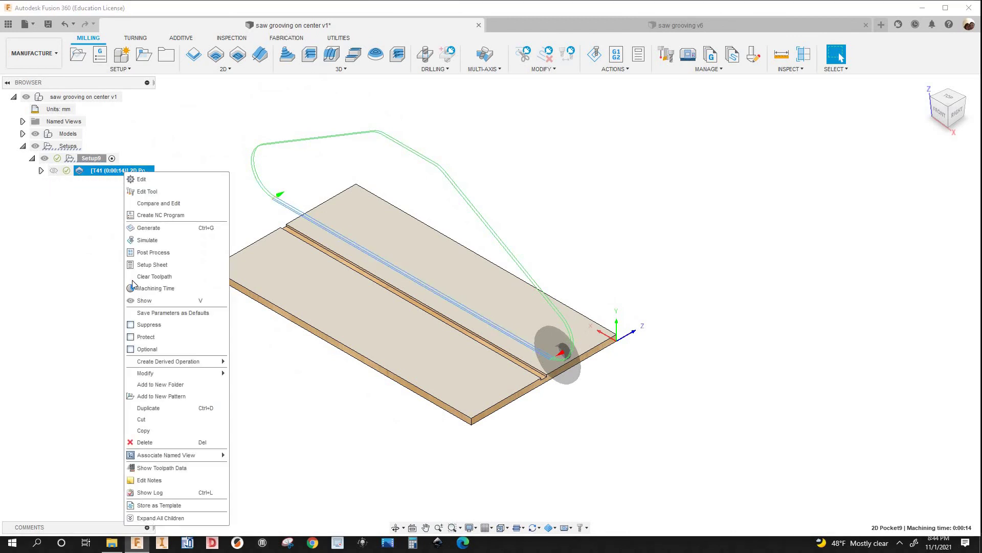
pyautogui.click(147, 253)
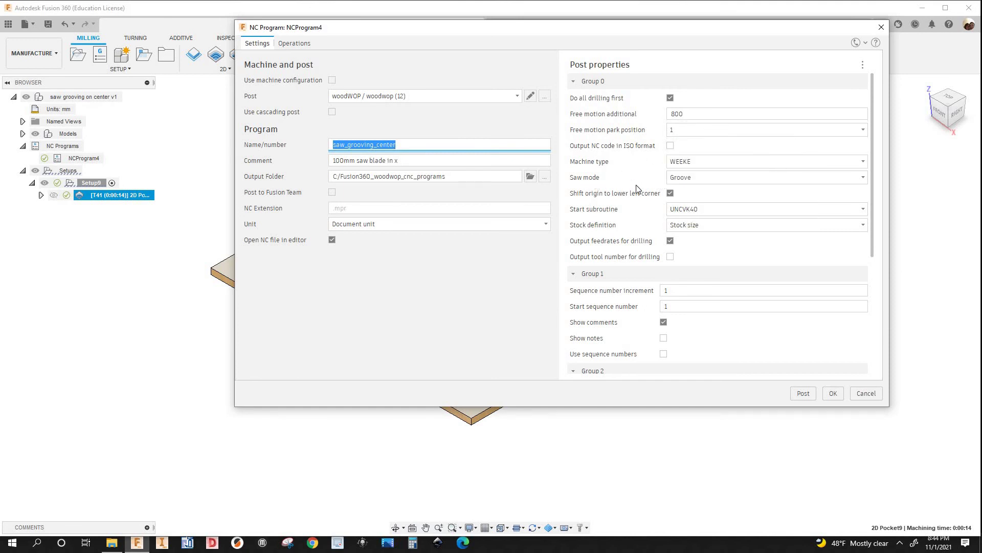
pyautogui.click(696, 177)
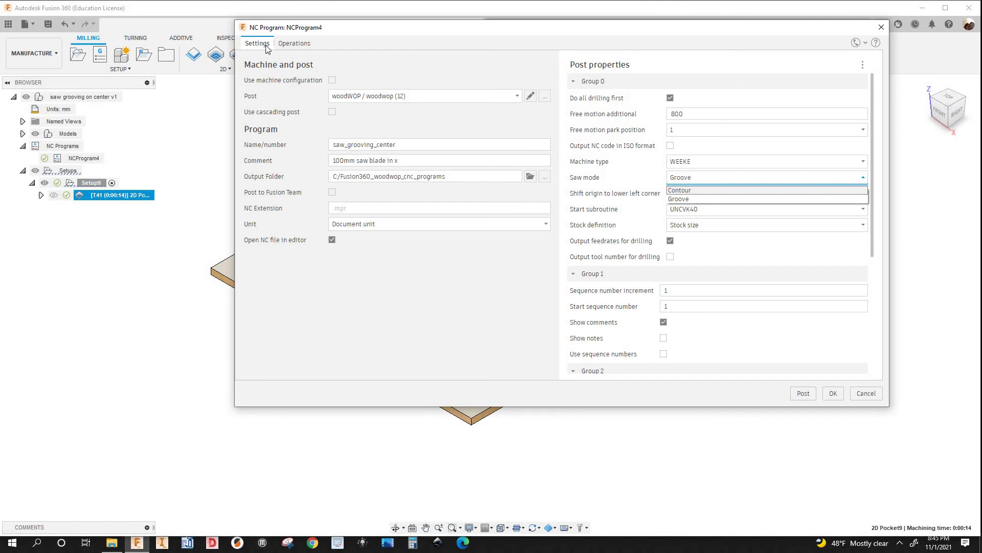
pyautogui.click(688, 199)
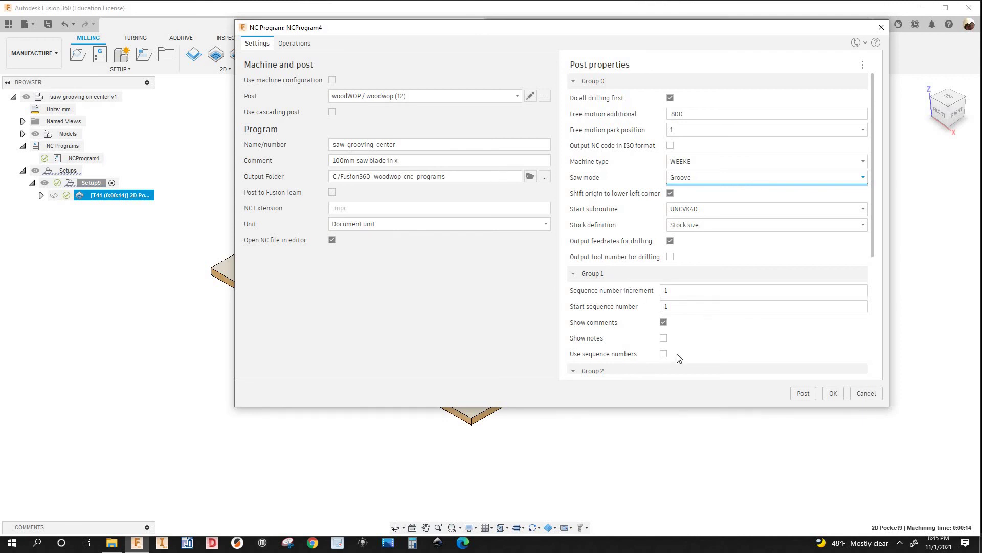
pyautogui.scroll(-6, 714, 320)
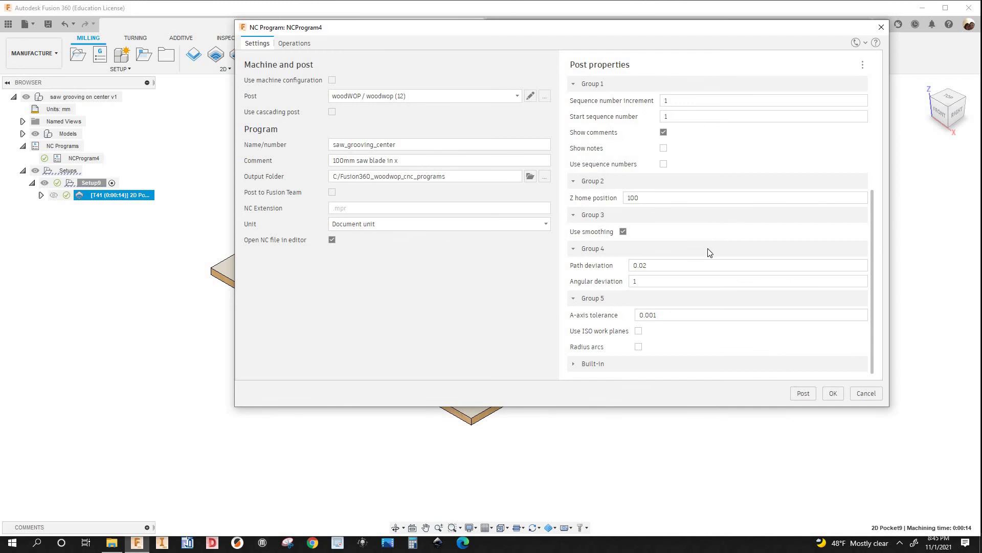
pyautogui.scroll(5, 710, 253)
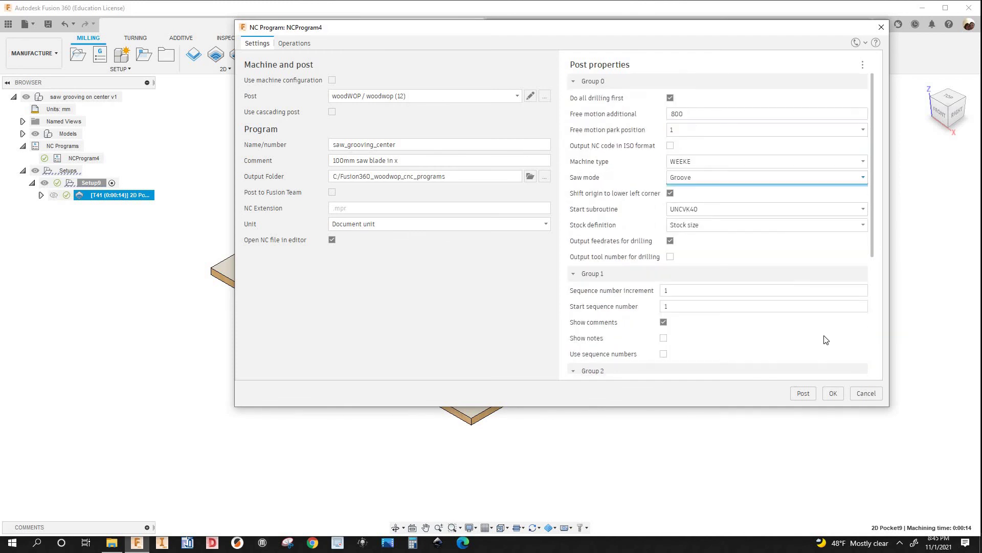
# - Post the NC program as saw_grooving_center in the Fusion360_woodwop_cnc_programs folder and look through the generated code
pyautogui.click(803, 393)
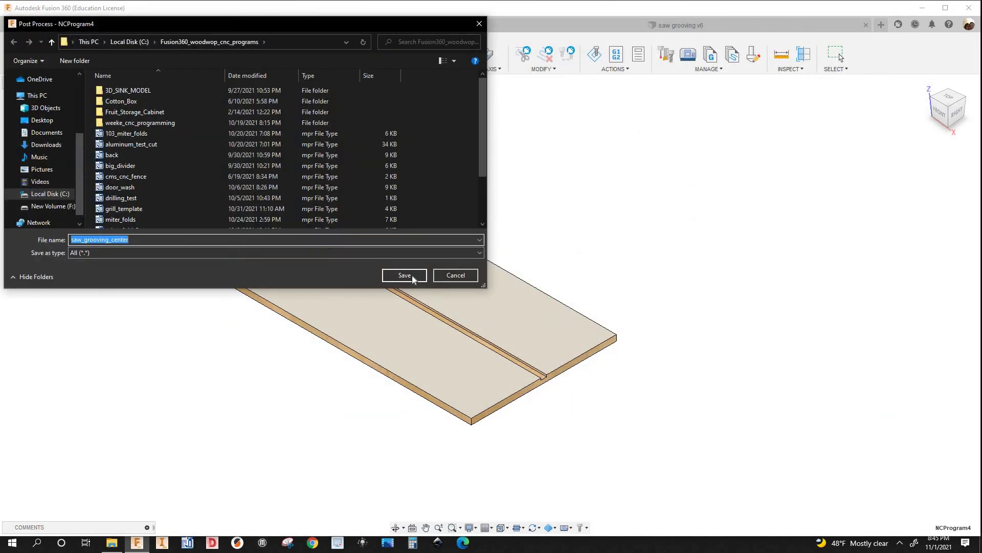
pyautogui.click(404, 275)
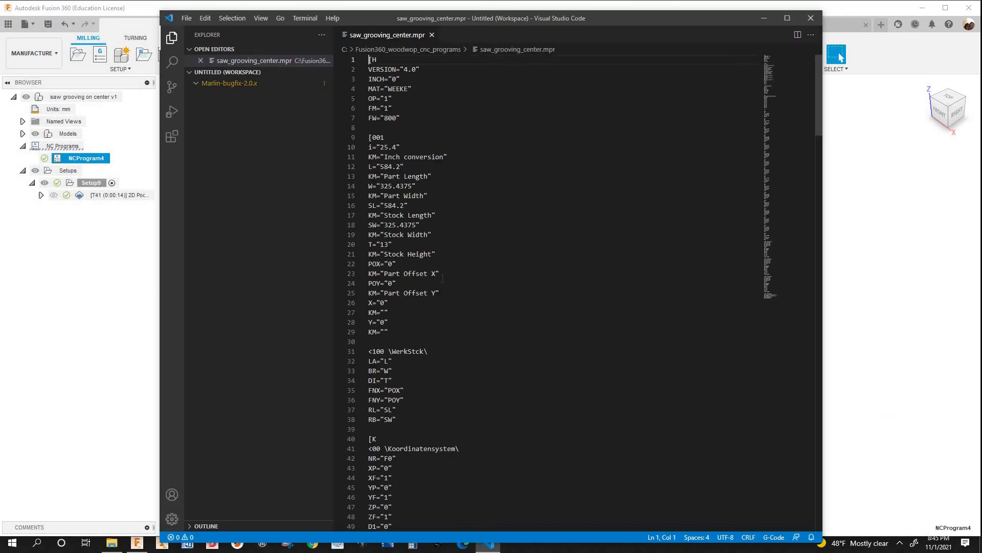
pyautogui.scroll(-4, 443, 279)
pyautogui.scroll(-18, 443, 279)
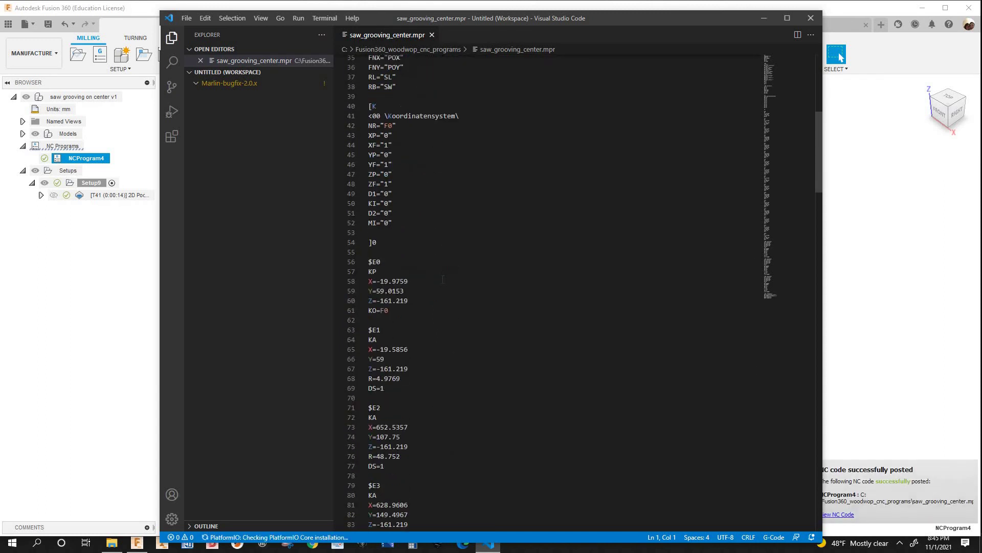
pyautogui.scroll(-7, 445, 289)
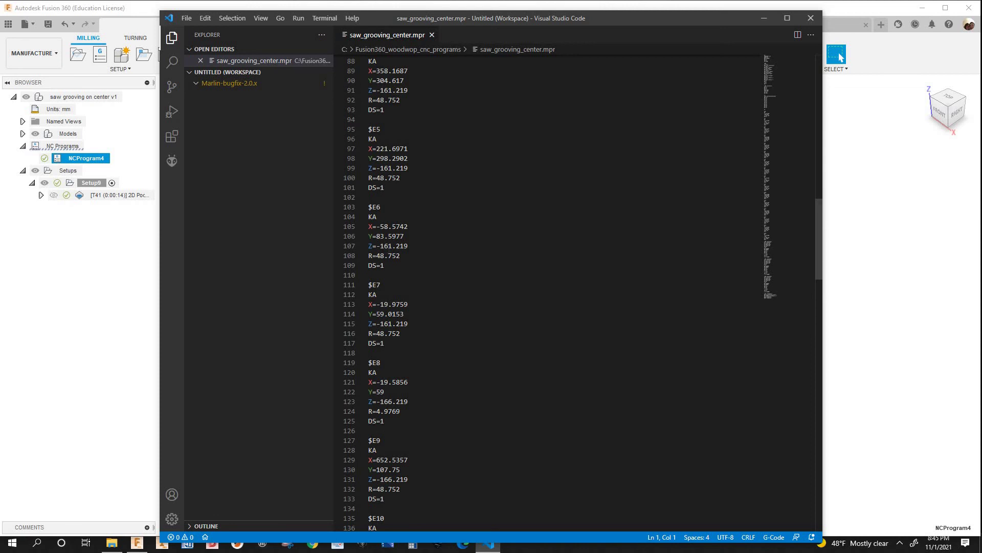
# - Open the posted saw_grooving_center file from the Fusion360_woodwop_cnc_programs folder in woodWOP
pyautogui.click(114, 544)
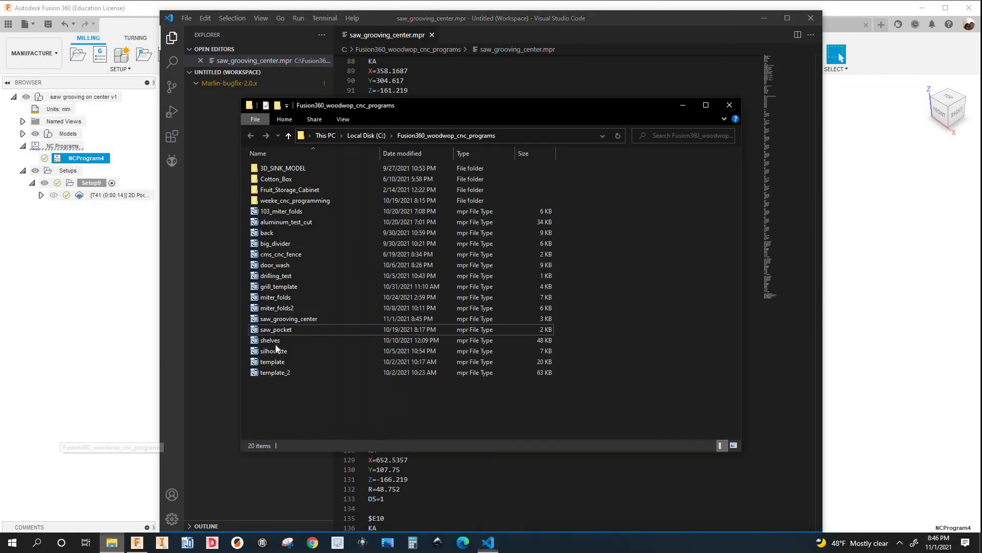
pyautogui.click(291, 318)
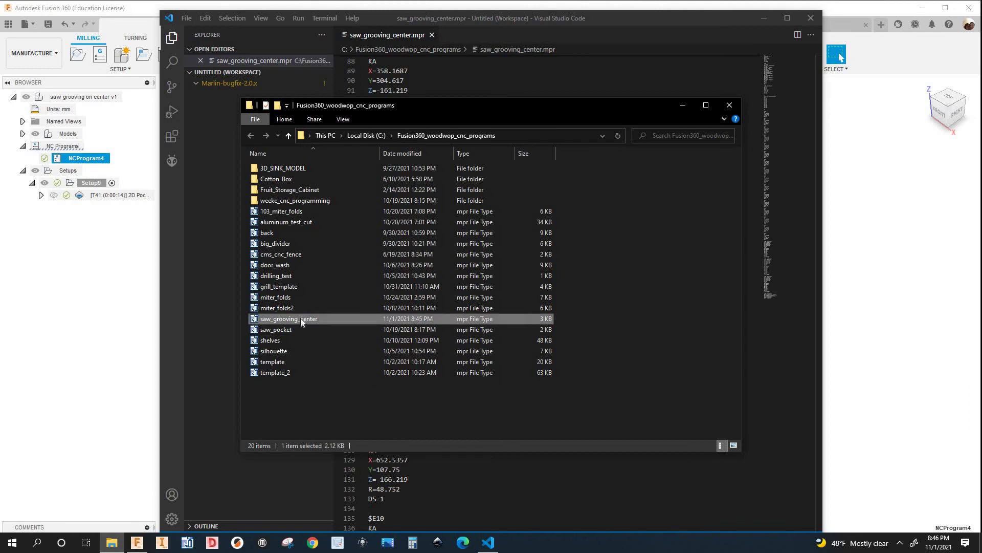
pyautogui.doubleClick(300, 320)
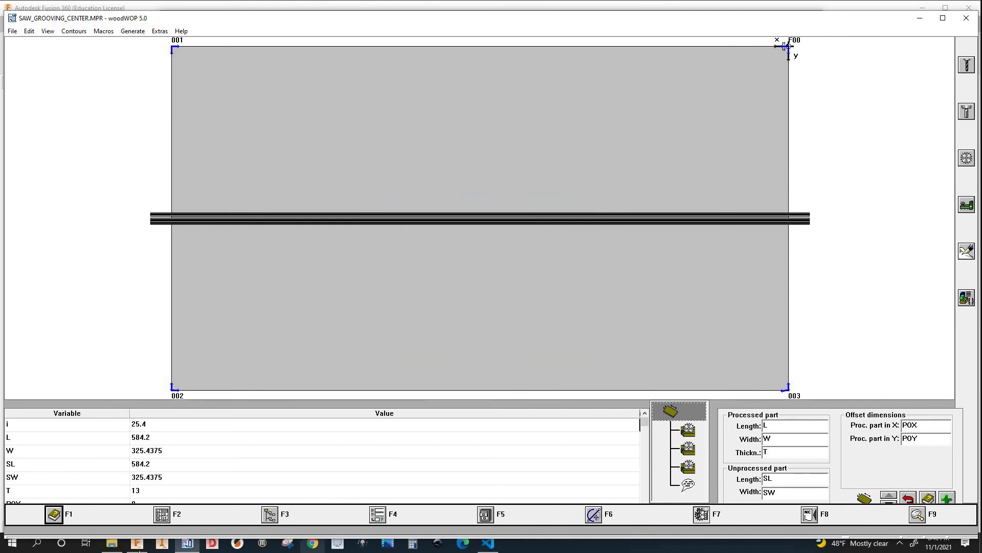
# - Maximize the woodWOP window and examine the start and end coordinates, depth, unit and feed of each sawing groove operation
pyautogui.moveTo(139, 547)
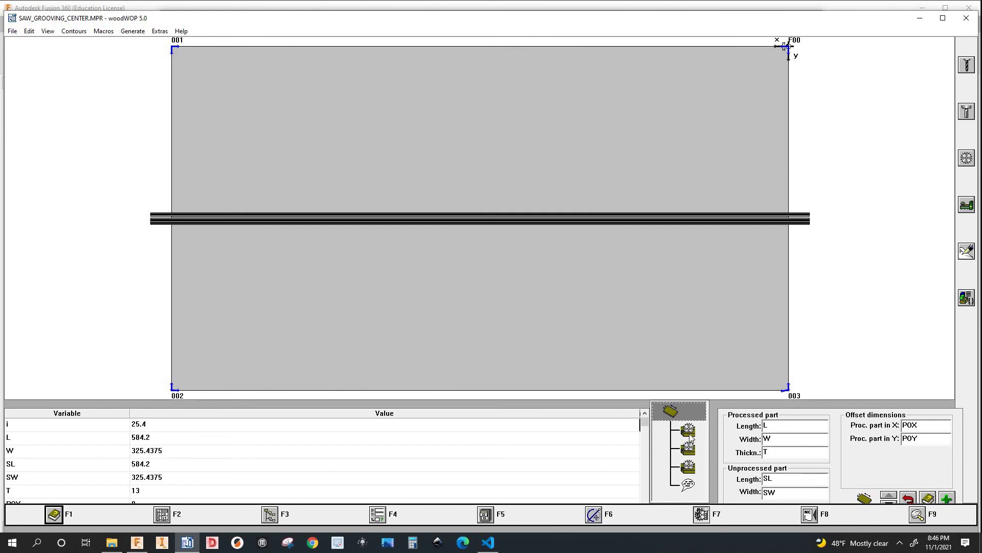
pyautogui.moveTo(690, 438); pyautogui.dragTo(682, 473)
pyautogui.moveTo(689, 429); pyautogui.dragTo(669, 426)
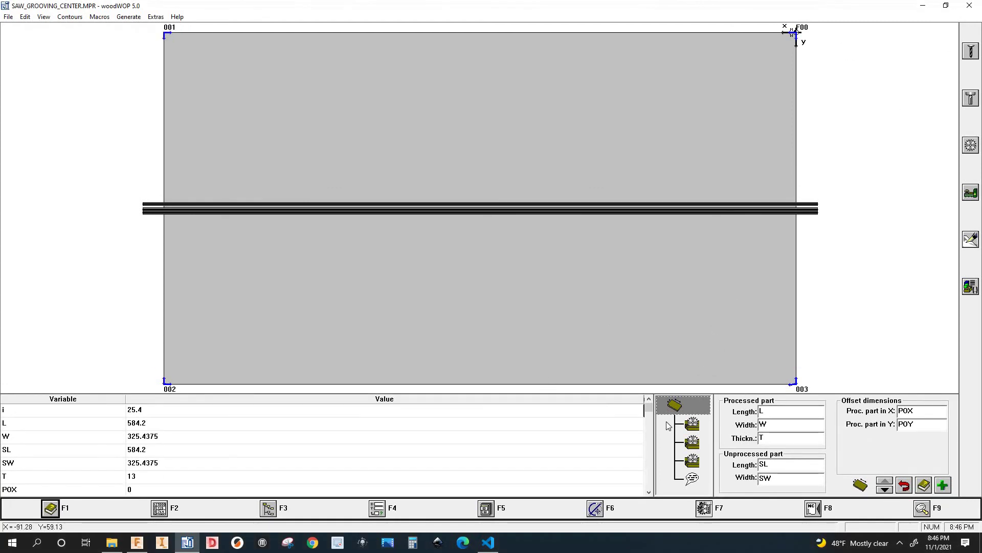
pyautogui.click(693, 427)
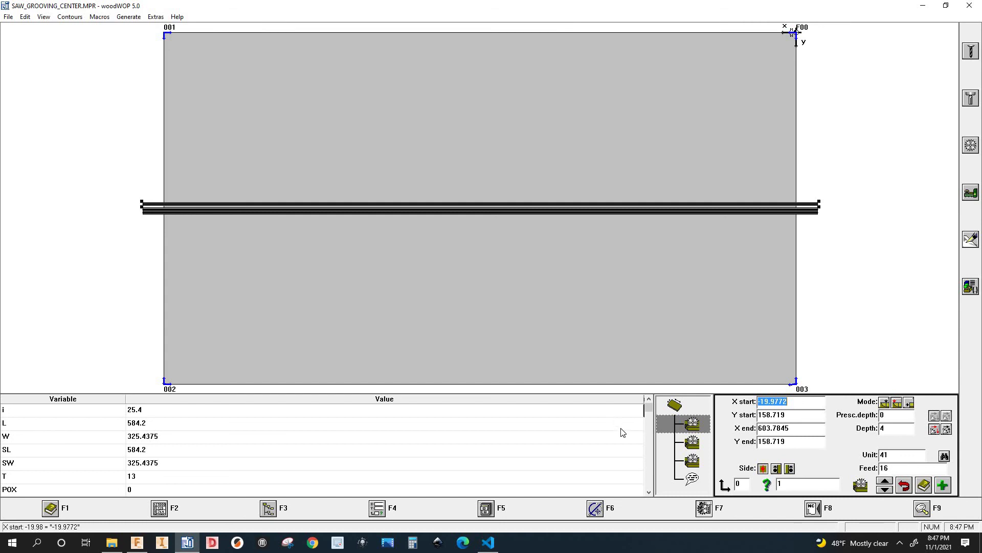
pyautogui.click(692, 441)
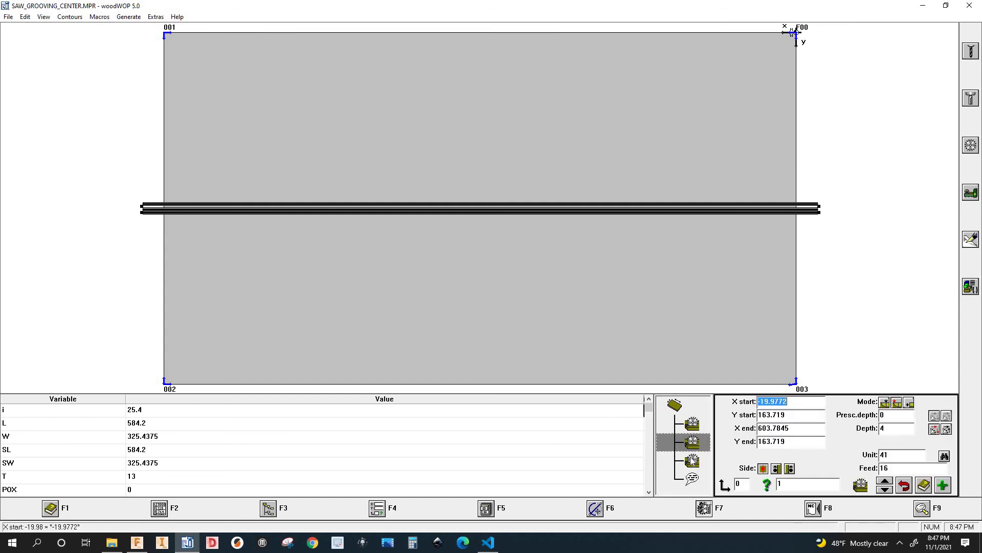
pyautogui.click(692, 460)
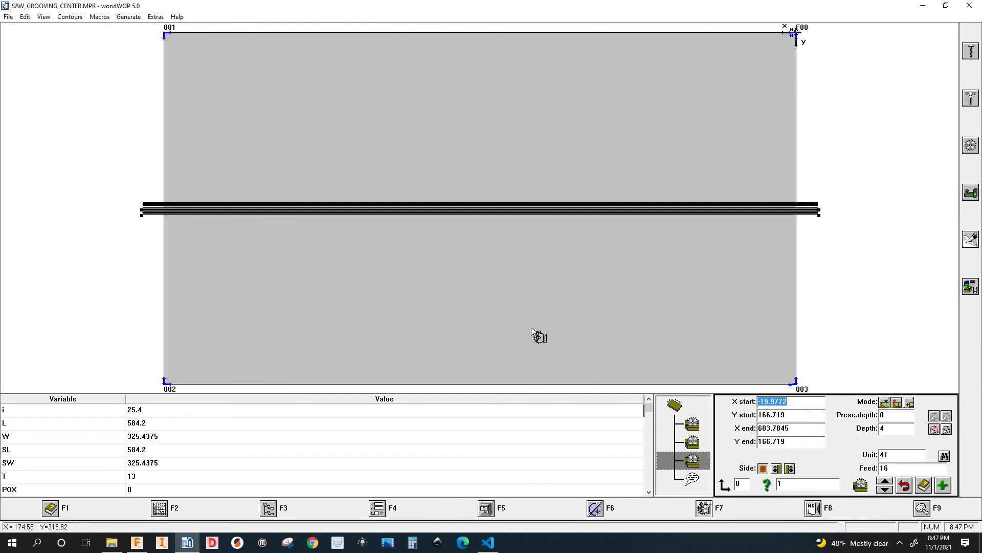